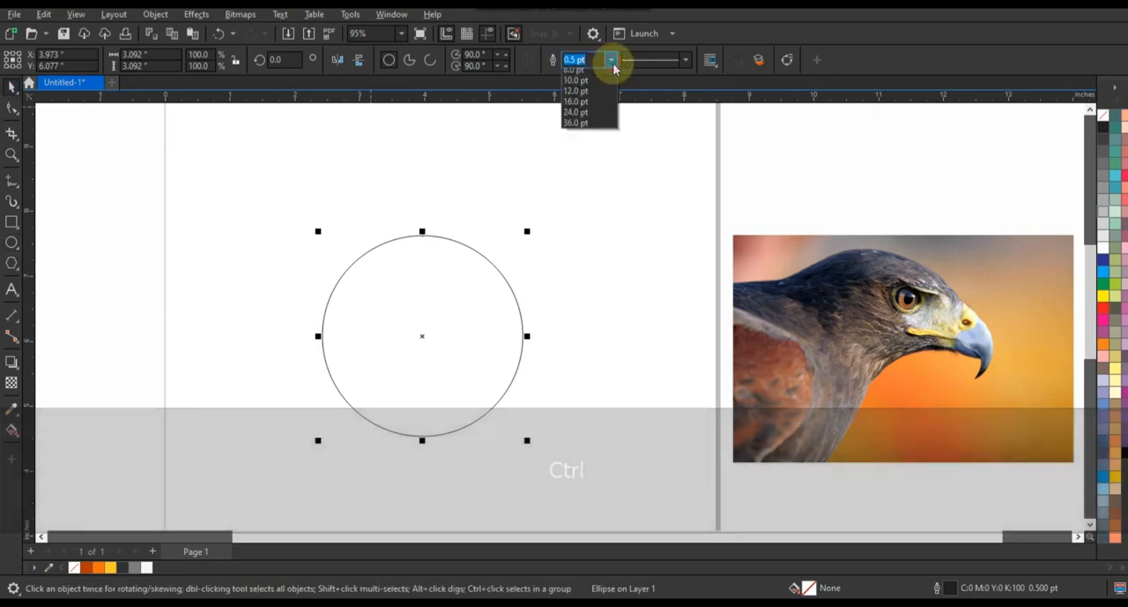
Set the circle's outline width to 3.0 pt and make two copies, one overlapping its left side and one to the upper right.
{"action": "left_click", "coordinate": [602, 145]}
{"action": "left_click_drag", "start_coordinate": [483, 293], "coordinate": [409, 299]}
{"action": "left_click_drag", "start_coordinate": [500, 274], "coordinate": [660, 233]}
Group the original circle with the overlapping copy on its left.
{"action": "left_click", "coordinate": [470, 257]}
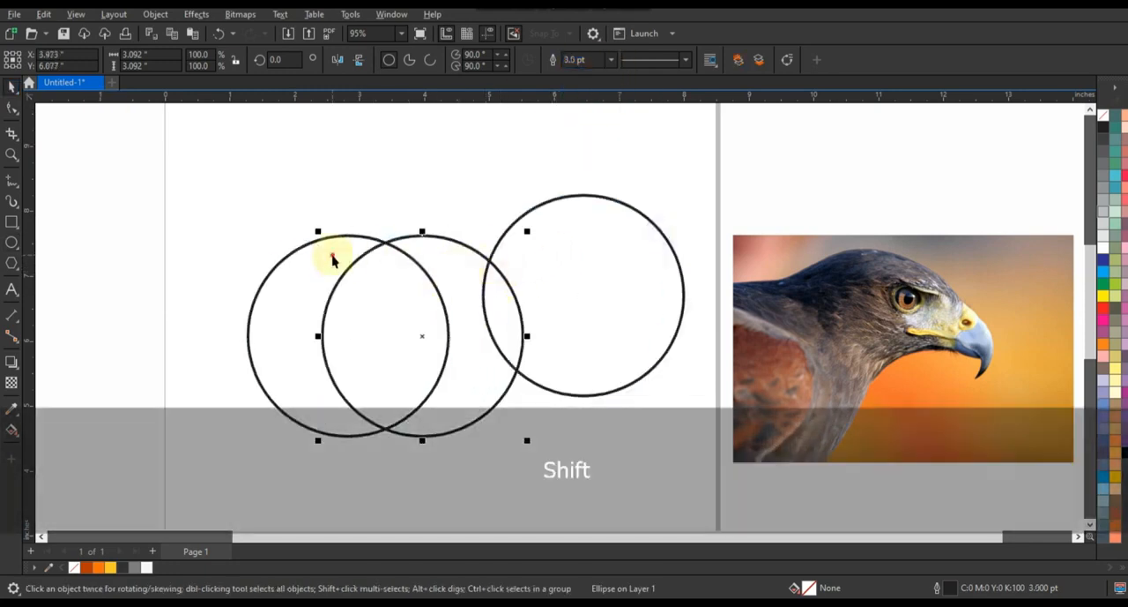
{"action": "left_click", "coordinate": [333, 256], "text": "shift"}
{"action": "left_click", "coordinate": [523, 230]}
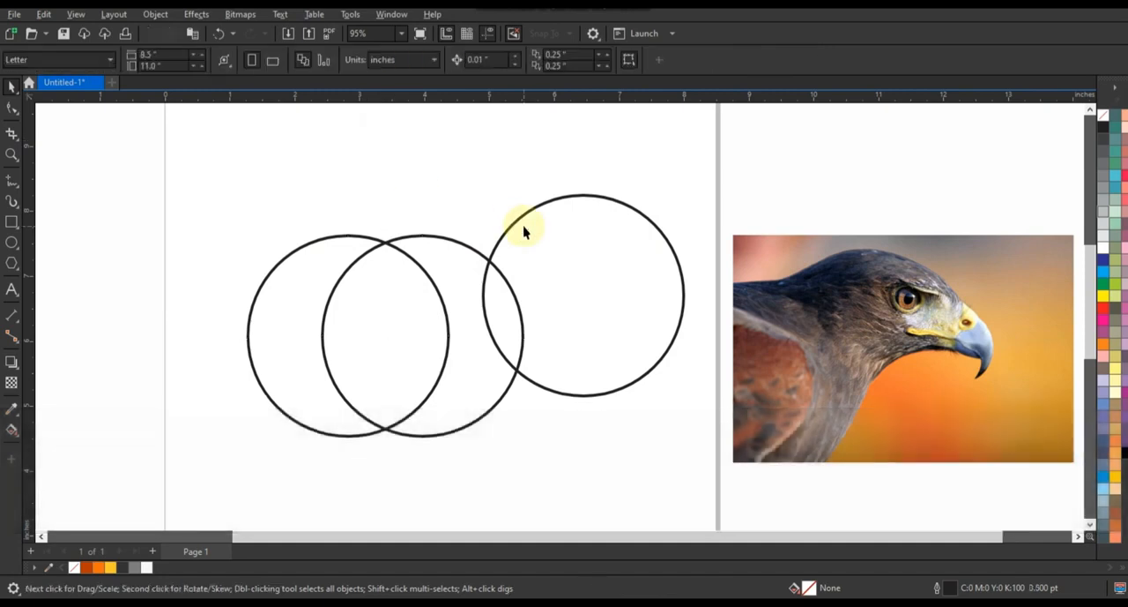
Place the third circle below the overlapping pair, widen it to about 4.163 in, and centre it horizontally with them.
{"action": "left_click_drag", "start_coordinate": [529, 213], "coordinate": [330, 310]}
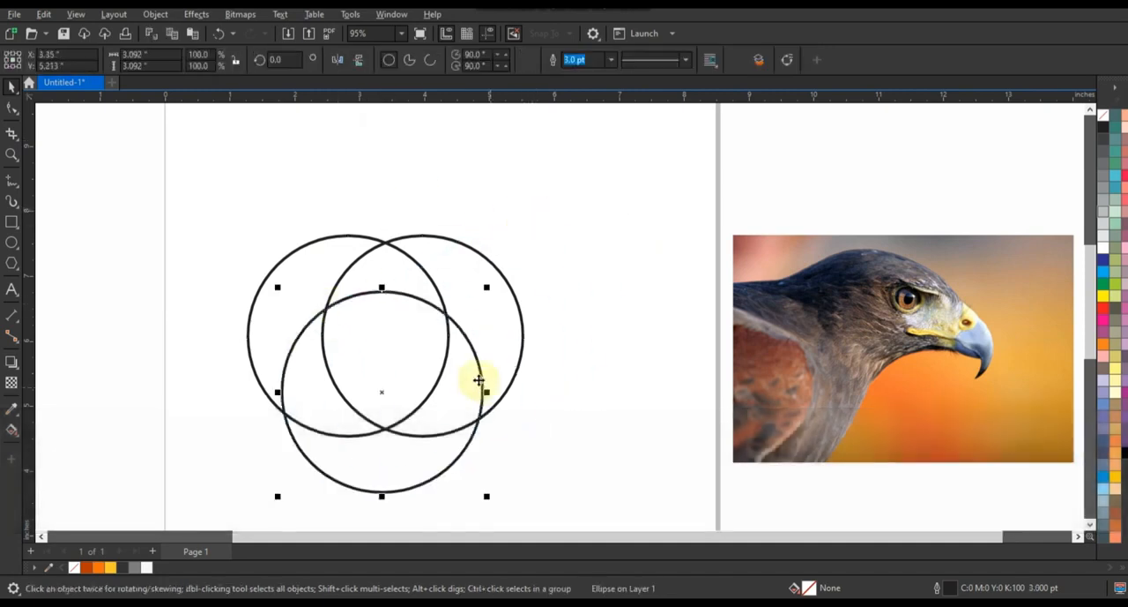
{"action": "left_click_drag", "start_coordinate": [483, 389], "coordinate": [521, 394]}
{"action": "left_click_drag", "start_coordinate": [380, 390], "coordinate": [382, 403]}
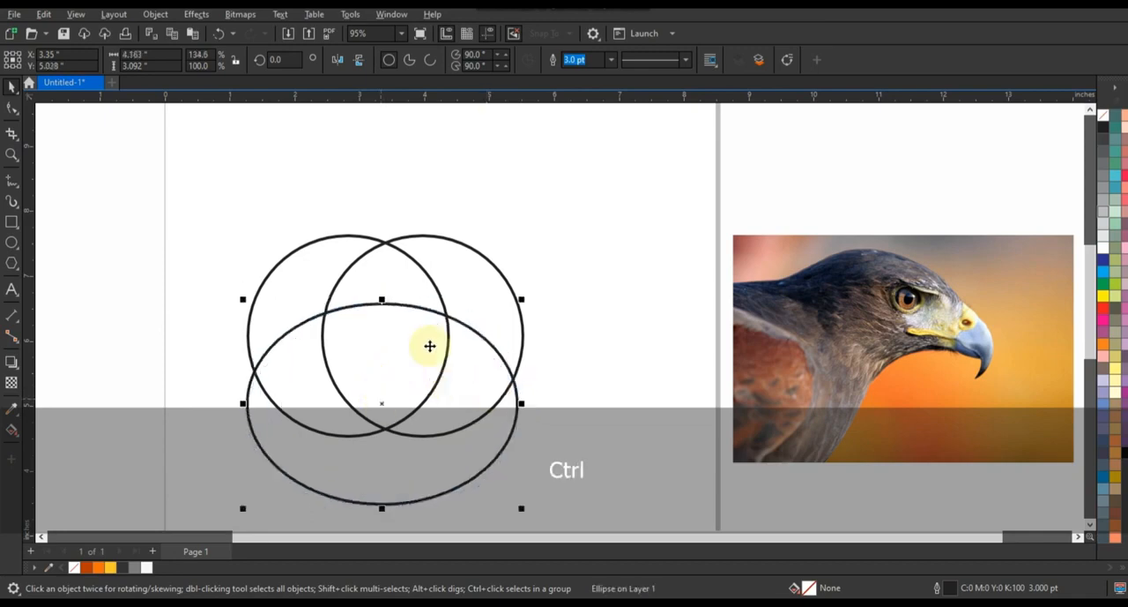
{"action": "key", "text": "shift"}
{"action": "left_click", "coordinate": [511, 217]}
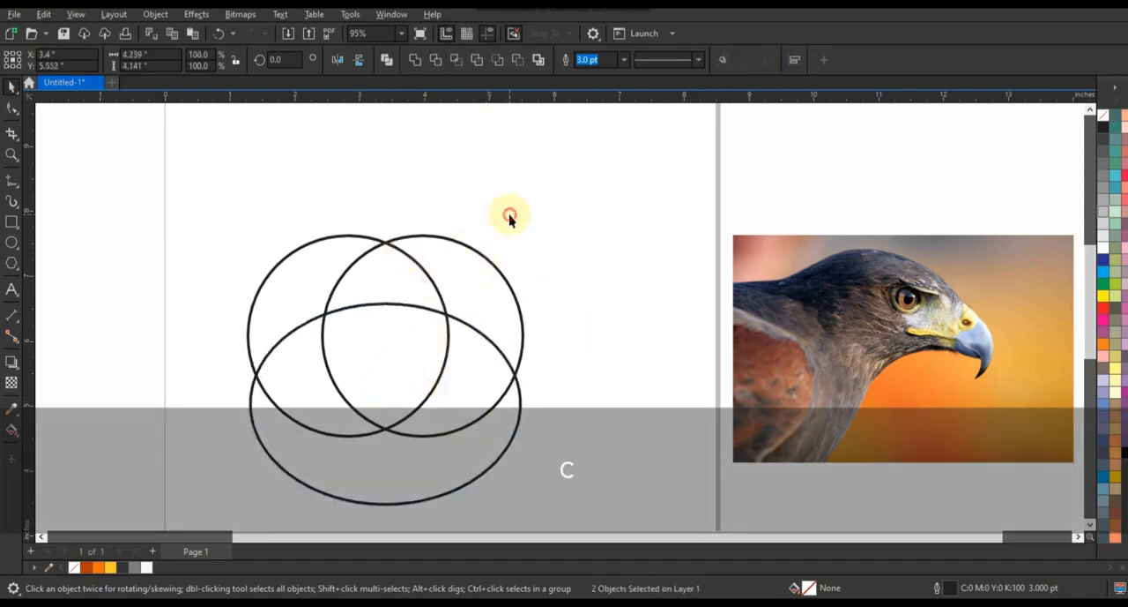
Create a filled shape from the region shared by all three outlines with Smart Fill.
{"action": "left_click", "coordinate": [12, 429]}
{"action": "left_click", "coordinate": [53, 441]}
{"action": "left_click", "coordinate": [406, 344]}
Delete the construction circles and the wide ellipse around the filled shape.
{"action": "left_click", "coordinate": [12, 89]}
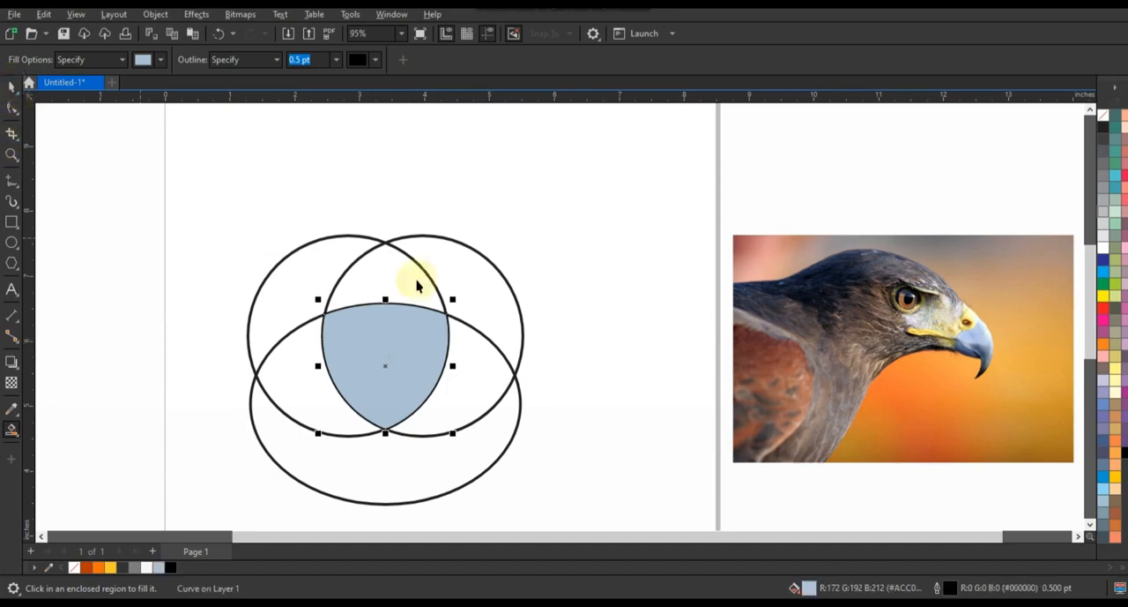
{"action": "left_click", "coordinate": [418, 282]}
{"action": "key", "text": "Delete"}
{"action": "left_click", "coordinate": [443, 294]}
{"action": "key", "text": "Delete"}
{"action": "left_click", "coordinate": [470, 331]}
{"action": "key", "text": "Delete"}
Enlarge and stretch the filled shield shape to about 3.004 by 3.627 in.
{"action": "left_click", "coordinate": [423, 332]}
{"action": "left_click_drag", "start_coordinate": [455, 299], "coordinate": [522, 230]}
{"action": "left_click_drag", "start_coordinate": [421, 231], "coordinate": [422, 190]}
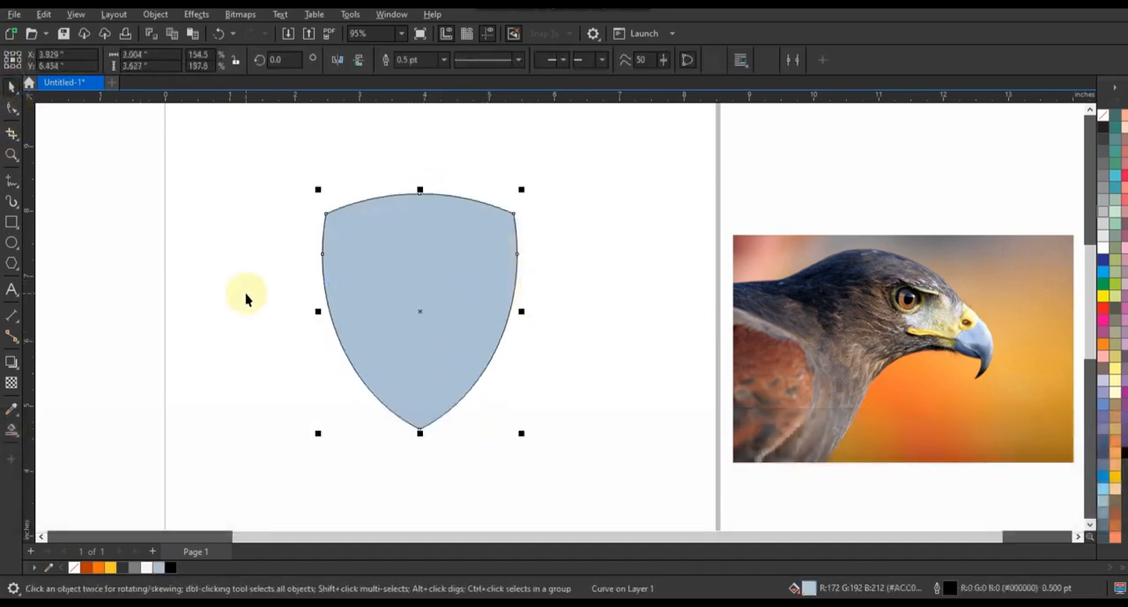
Delete the extra nodes on the shield's two side edges and remove its fill.
{"action": "left_click", "coordinate": [11, 108]}
{"action": "key", "text": "Delete"}
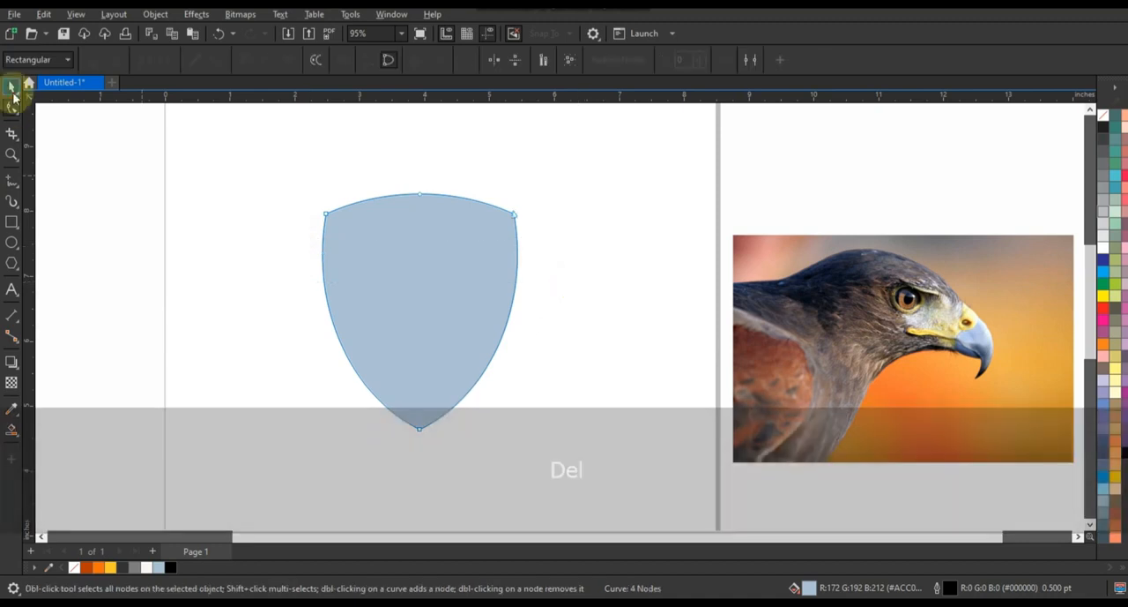
{"action": "left_click", "coordinate": [1103, 116]}
{"action": "key", "text": "space"}
Place the eagle photo over the shield and scale it down so the head fits the shield outline.
{"action": "left_click_drag", "start_coordinate": [895, 330], "coordinate": [462, 298]}
{"action": "left_click_drag", "start_coordinate": [618, 440], "coordinate": [574, 380]}
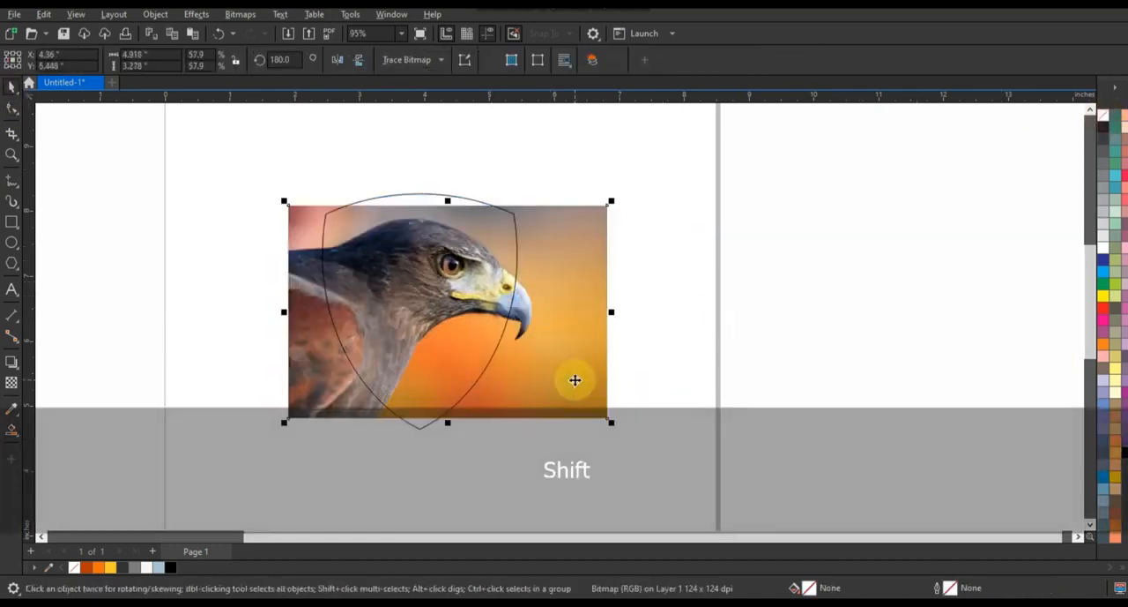
{"action": "left_click_drag", "start_coordinate": [614, 426], "coordinate": [611, 422]}
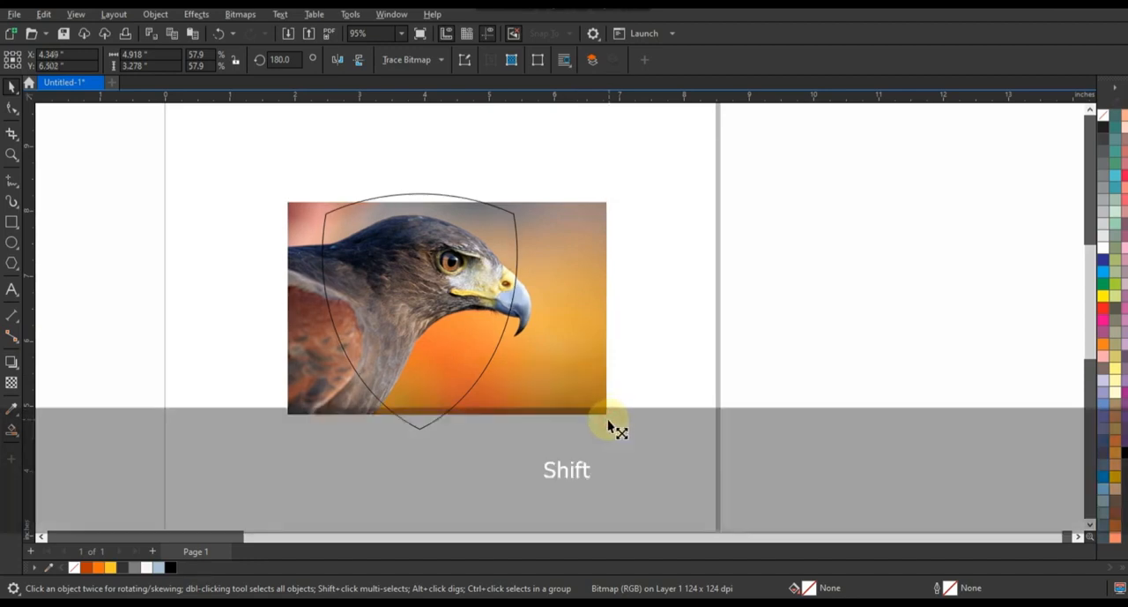
Set the document's default outline width for graphic objects to 3.0 pt.
{"action": "key", "text": "z"}
{"action": "left_click_drag", "start_coordinate": [284, 201], "coordinate": [550, 410]}
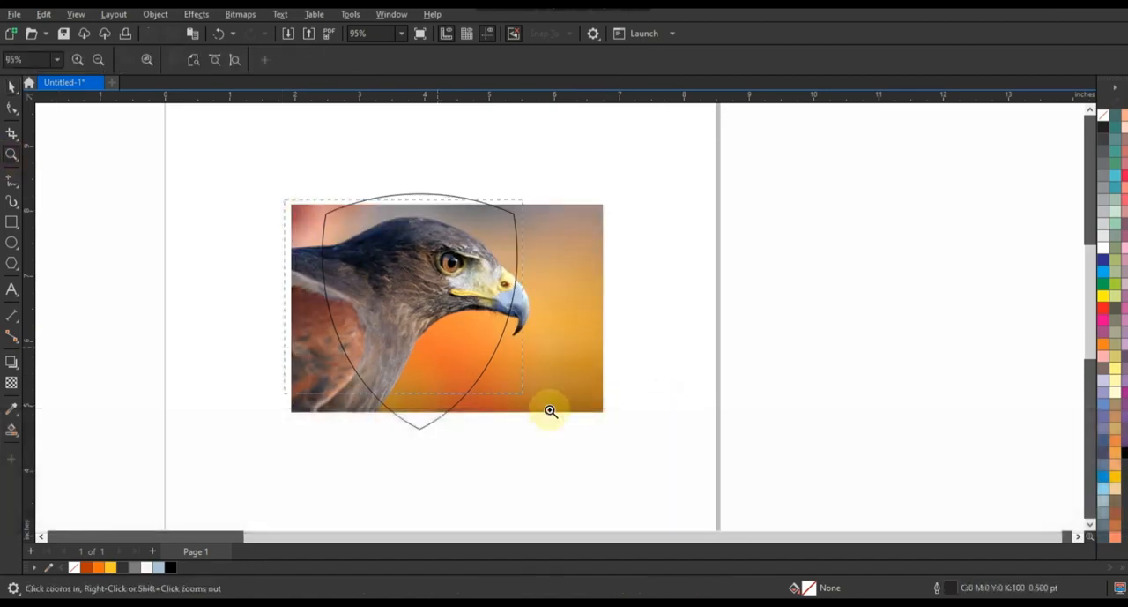
{"action": "left_click_drag", "start_coordinate": [633, 445], "coordinate": [633, 445]}
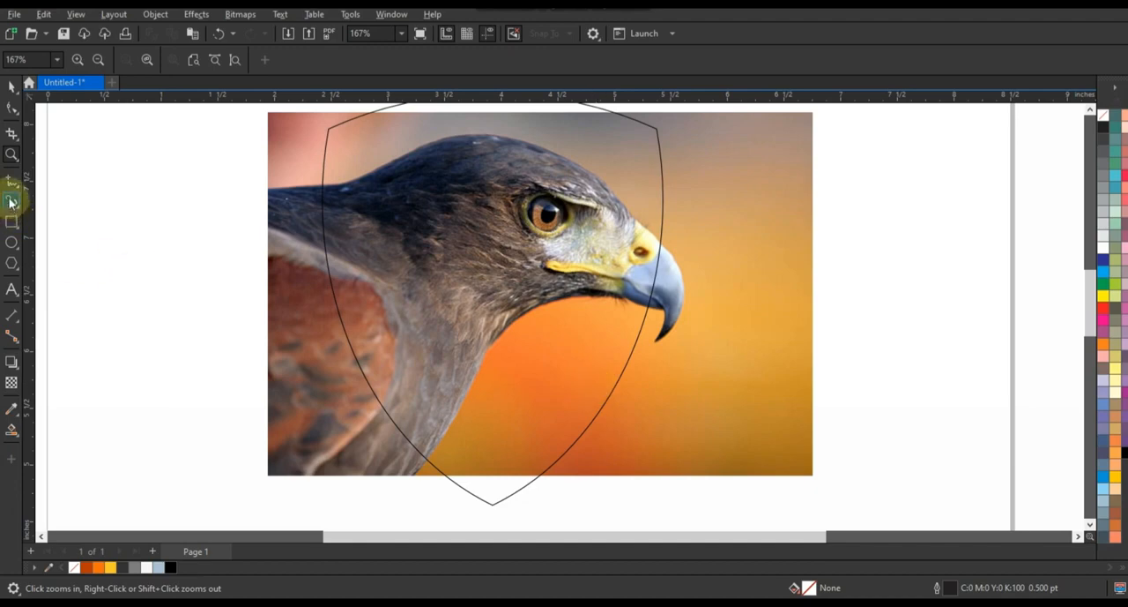
{"action": "left_click", "coordinate": [10, 181]}
{"action": "left_click", "coordinate": [446, 62]}
{"action": "left_click", "coordinate": [413, 150]}
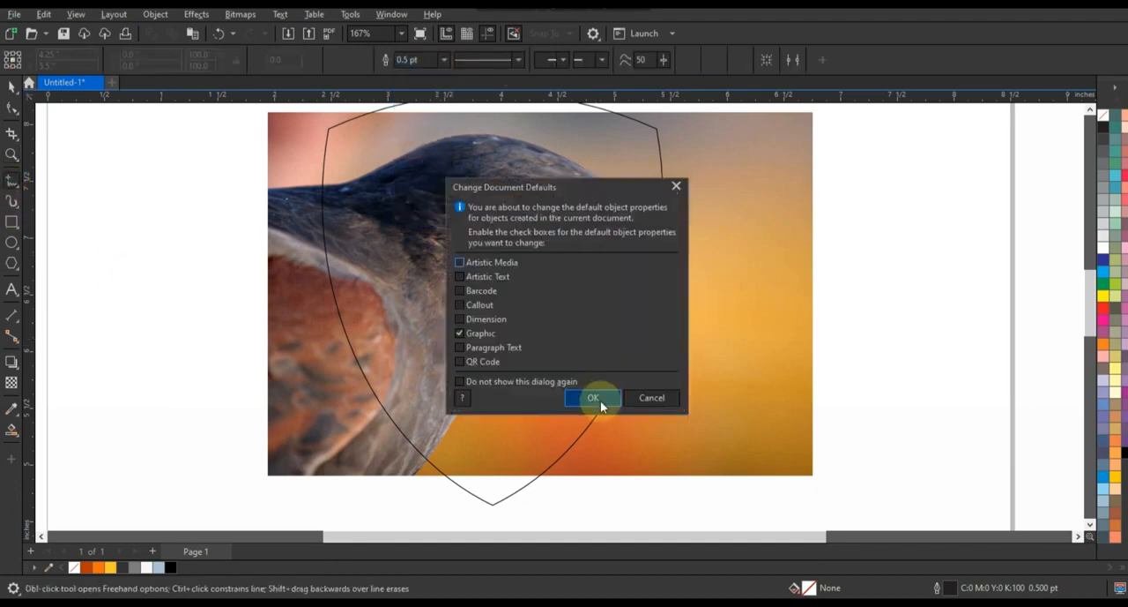
{"action": "left_click", "coordinate": [600, 396]}
Apply uniform transparency to the eagle photo so that it serves as a faded tracing guide.
{"action": "left_click", "coordinate": [11, 85]}
{"action": "left_click", "coordinate": [12, 382]}
{"action": "left_click_drag", "start_coordinate": [512, 491], "coordinate": [531, 492]}
Draw a straight-line head outline from the beak tip over a crest notch to the nape, and extend it to the neck base.
{"action": "left_click", "coordinate": [8, 182]}
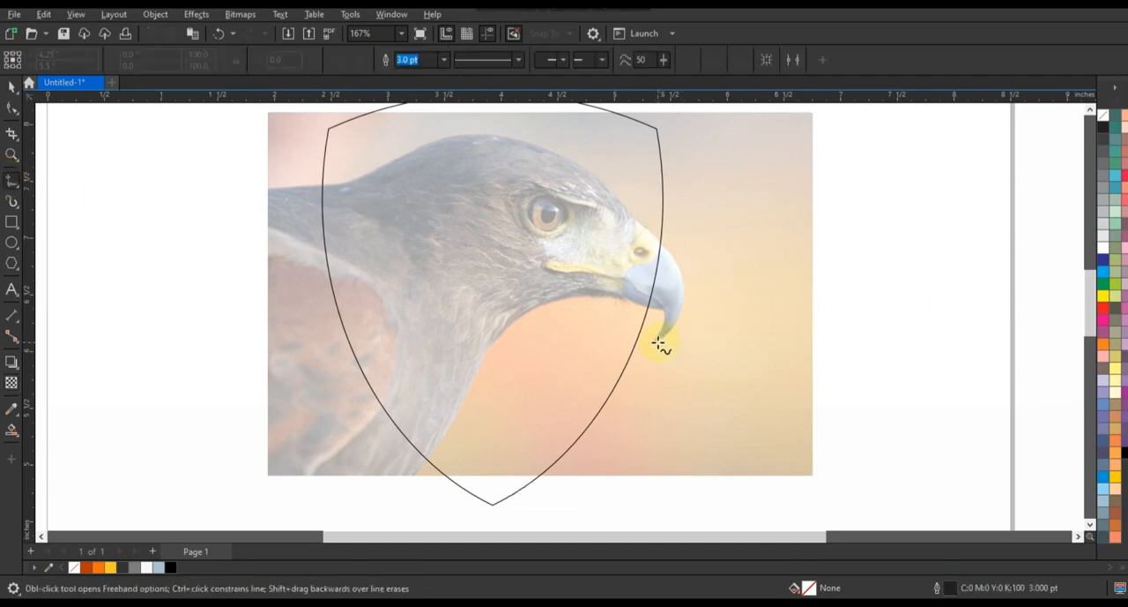
{"action": "double_click", "coordinate": [627, 213]}
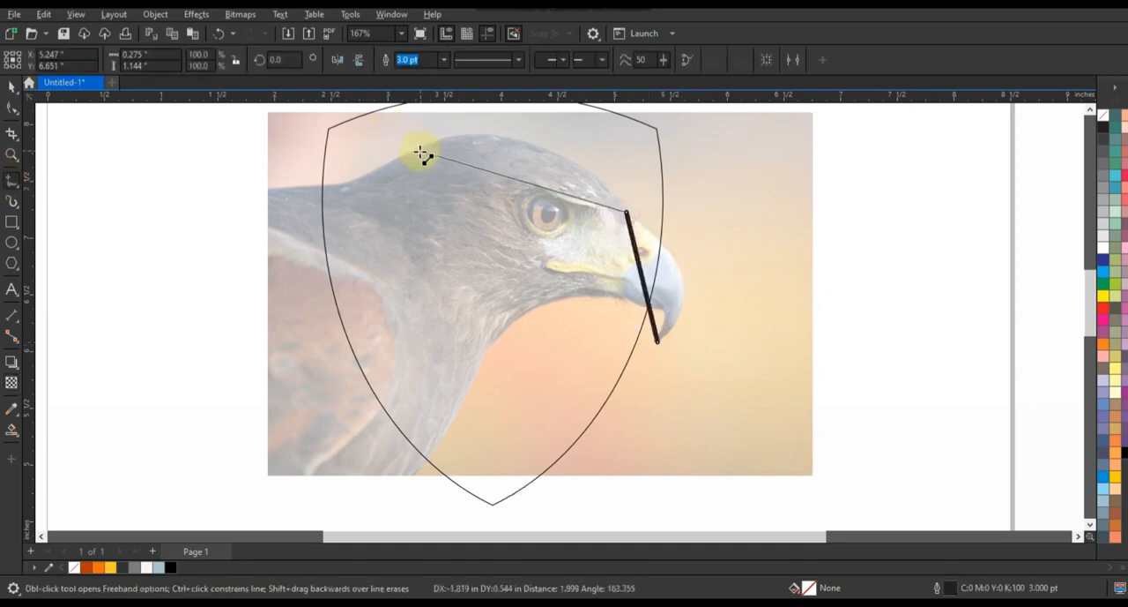
{"action": "double_click", "coordinate": [307, 196]}
{"action": "key", "text": "space"}
{"action": "left_click", "coordinate": [658, 343]}
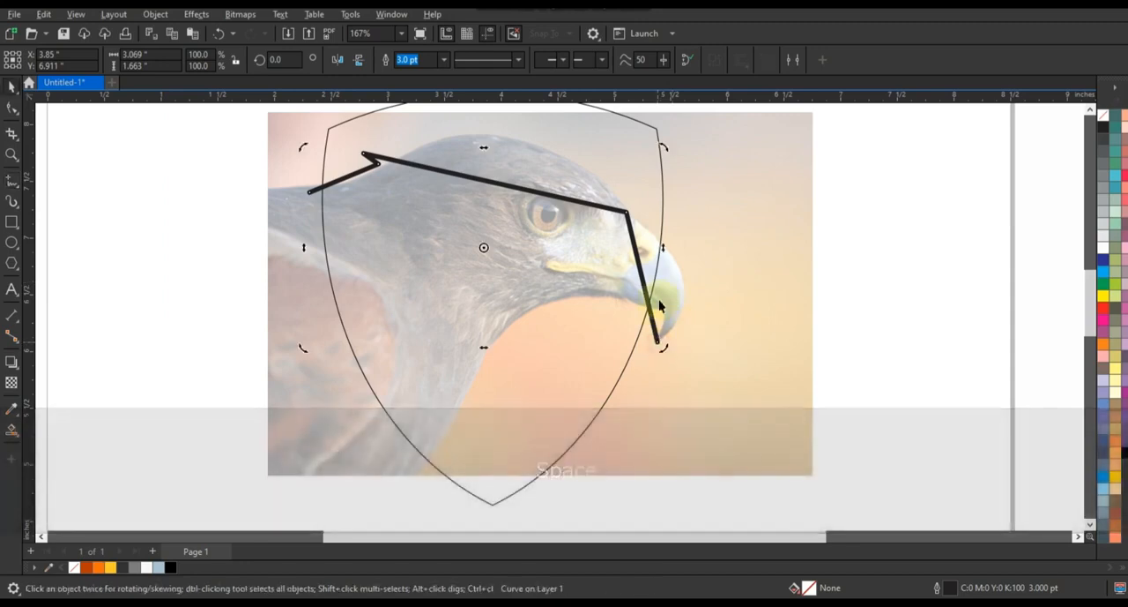
{"action": "key", "text": "space"}
{"action": "key", "text": "space"}
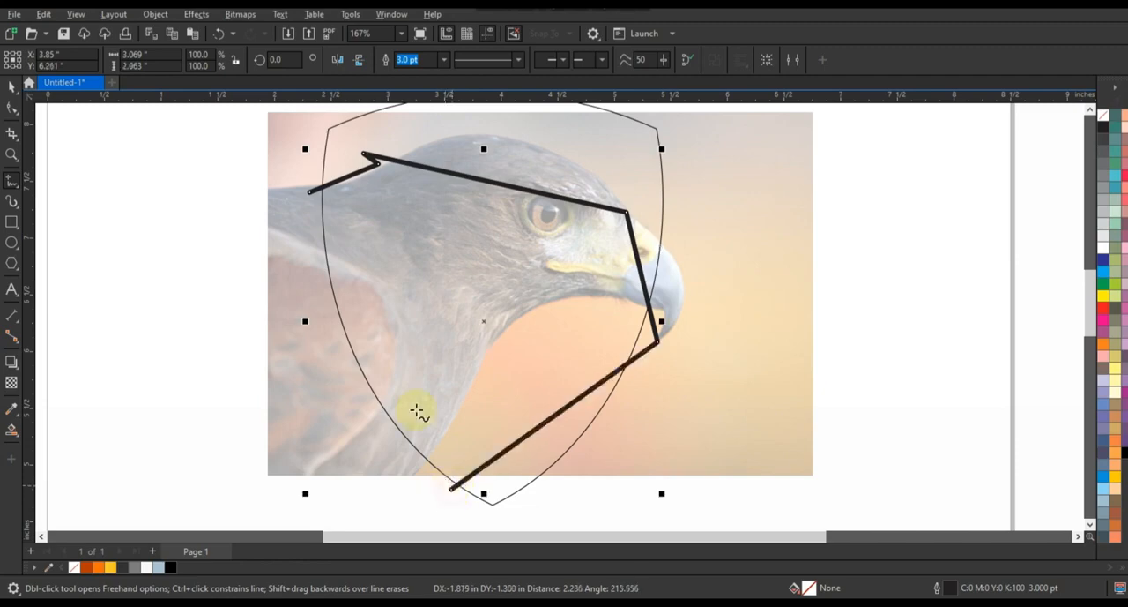
Convert the head outline's segments to curves and bend the front segment around the beak.
{"action": "left_click", "coordinate": [11, 109]}
{"action": "left_click_drag", "start_coordinate": [280, 144], "coordinate": [649, 408]}
{"action": "left_click_drag", "start_coordinate": [703, 494], "coordinate": [703, 494]}
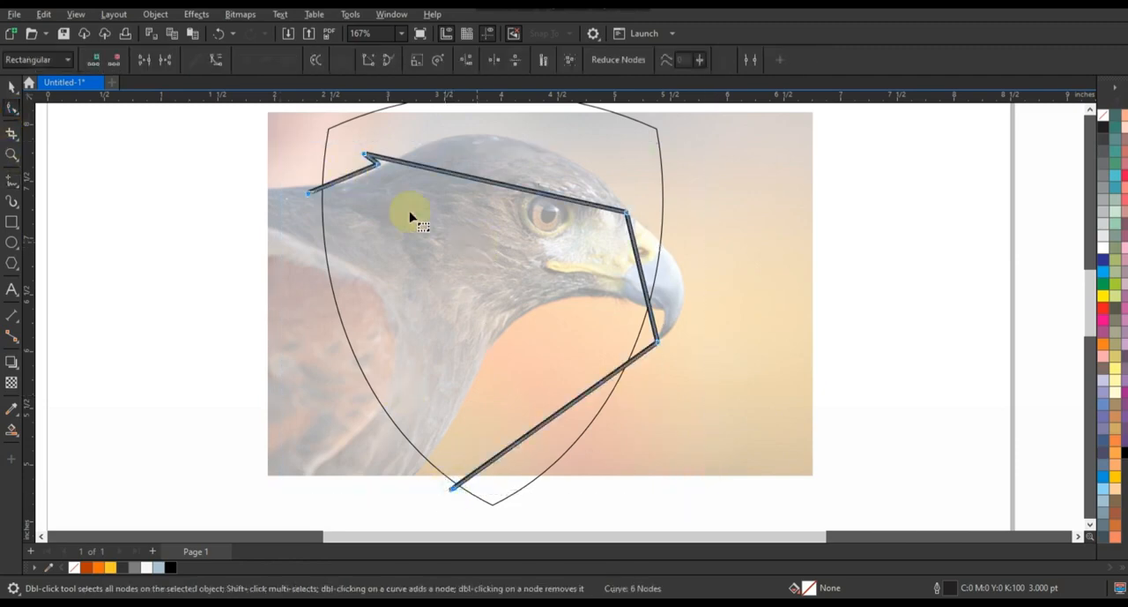
{"action": "left_click_drag", "start_coordinate": [643, 262], "coordinate": [679, 254]}
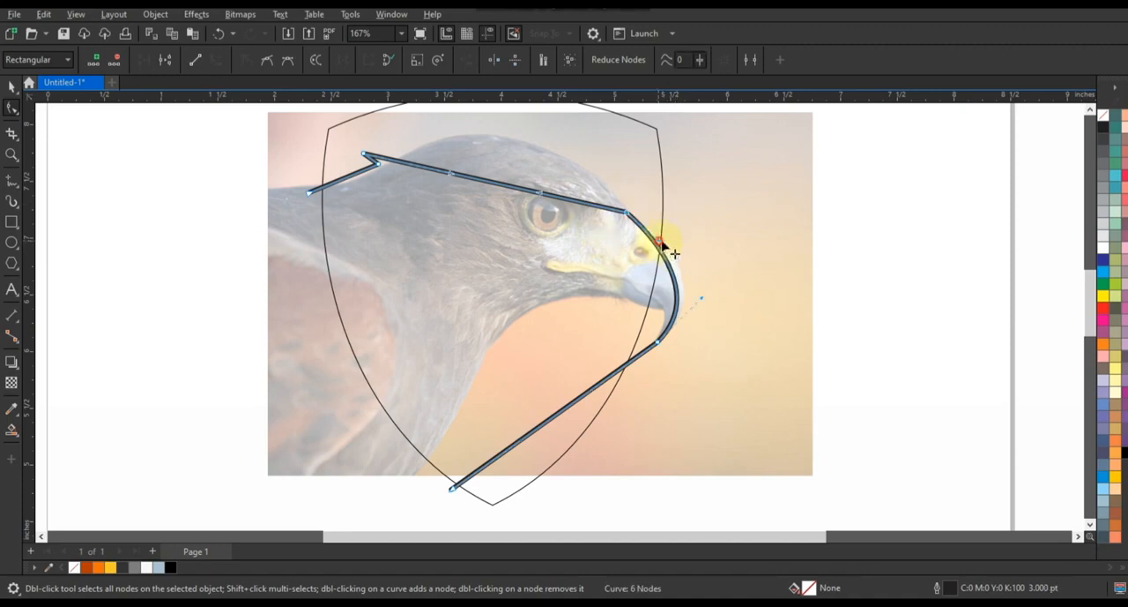
Bend the long upper segment over the eagle's crown and curve the rear segment along the nape.
{"action": "scroll", "coordinate": [552, 265], "scroll_direction": "up", "scroll_amount": 2}
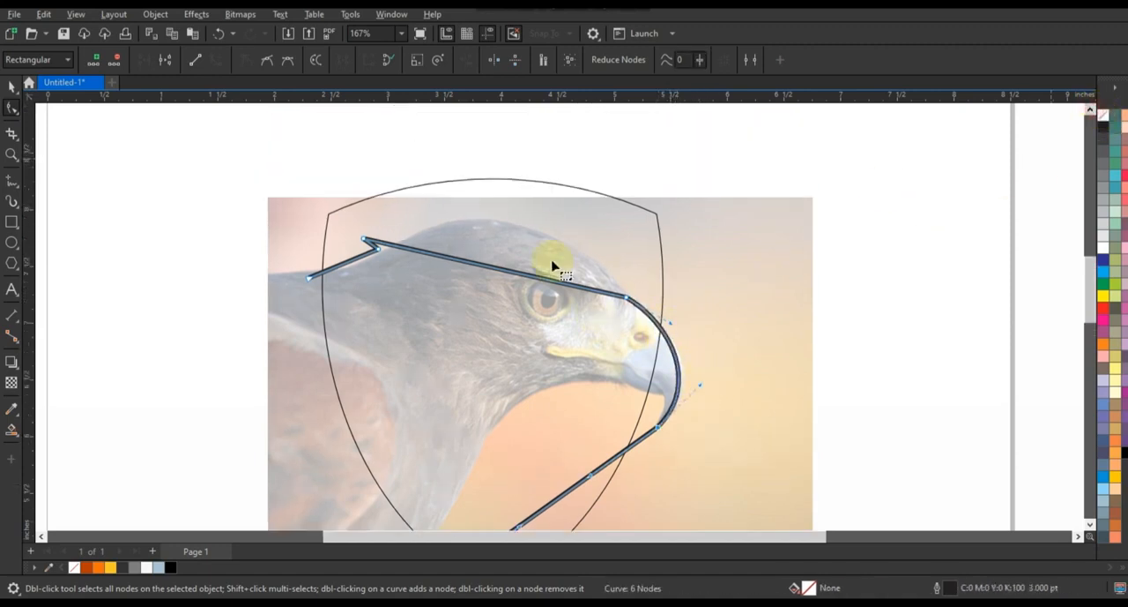
{"action": "left_click_drag", "start_coordinate": [448, 259], "coordinate": [476, 193]}
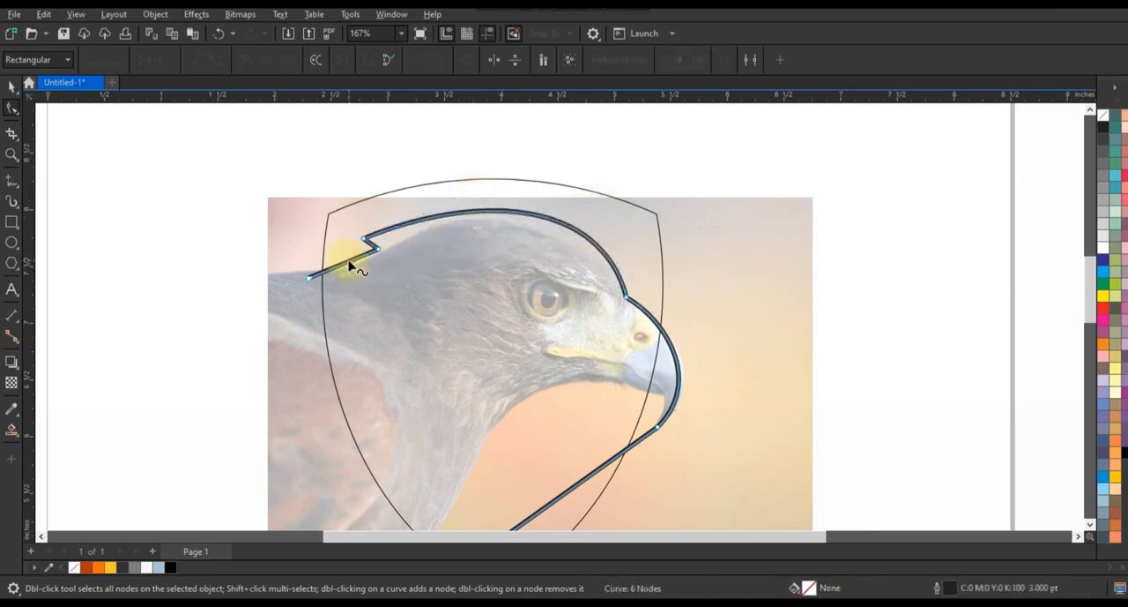
{"action": "left_click_drag", "start_coordinate": [376, 251], "coordinate": [377, 253]}
Curve the lower segment of the head outline under the beak and down the throat to the neck base.
{"action": "key", "text": "F3"}
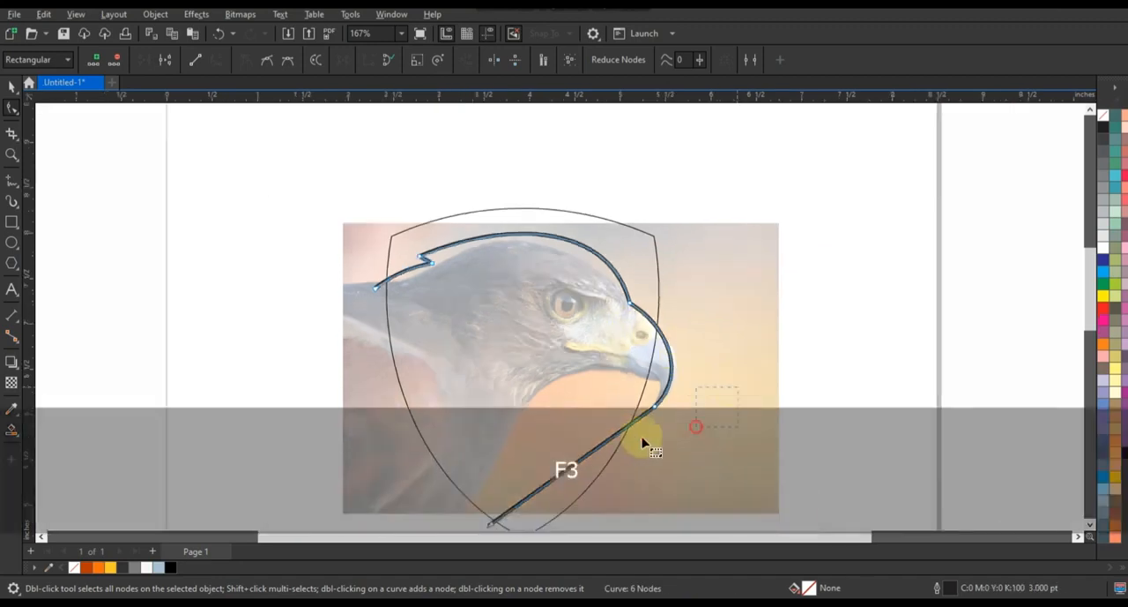
{"action": "left_click_drag", "start_coordinate": [605, 446], "coordinate": [473, 418]}
{"action": "left_click_drag", "start_coordinate": [643, 346], "coordinate": [645, 326]}
{"action": "left_click_drag", "start_coordinate": [473, 418], "coordinate": [473, 384]}
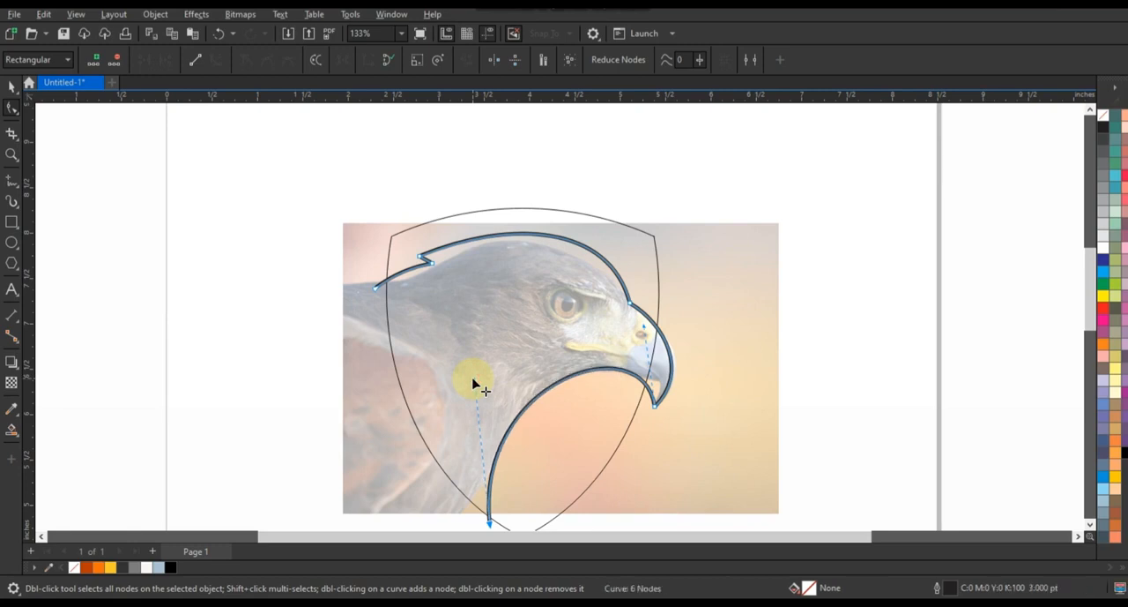
Draw a closed, straight-sided feather shape inside the crown, with pointed notches at the top, rear and above the eye.
{"action": "left_click", "coordinate": [11, 154]}
{"action": "left_click_drag", "start_coordinate": [715, 434], "coordinate": [712, 434]}
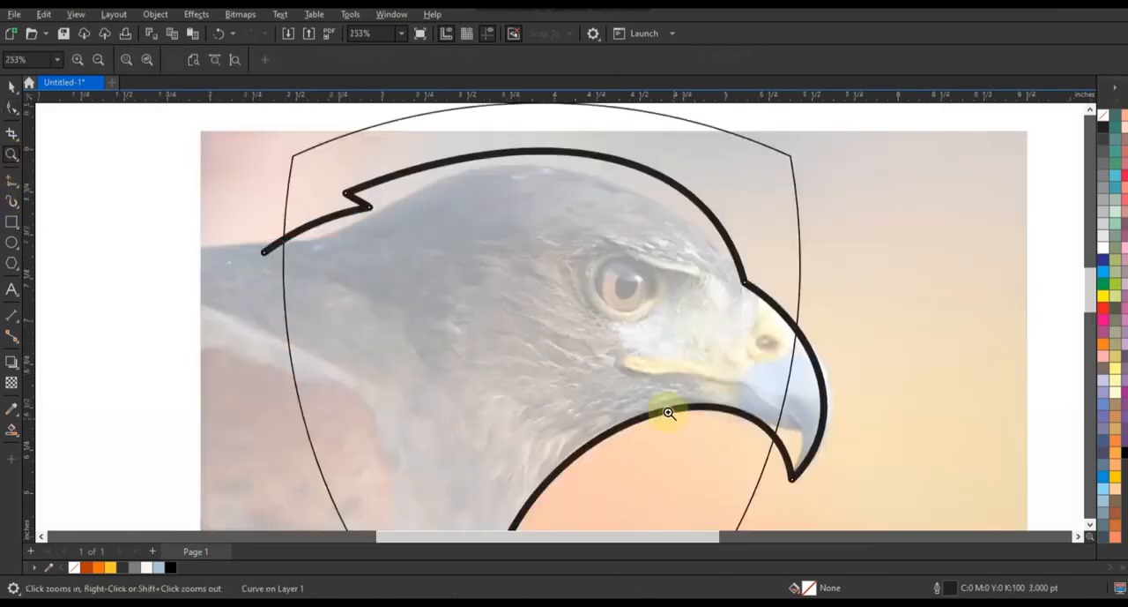
{"action": "left_click", "coordinate": [12, 181]}
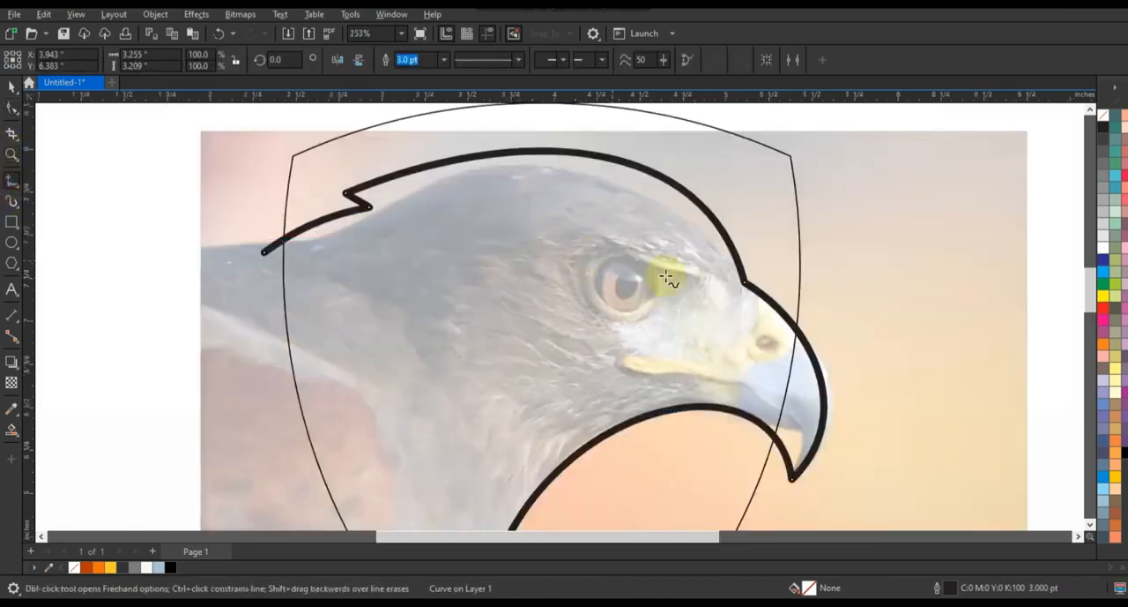
{"action": "double_click", "coordinate": [488, 168]}
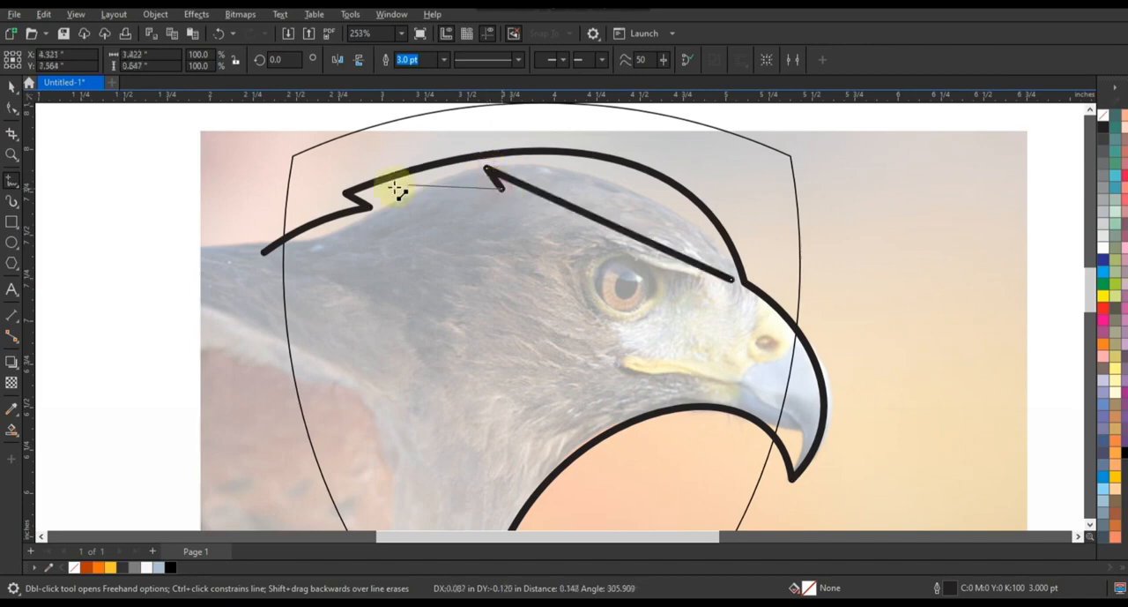
{"action": "double_click", "coordinate": [290, 257]}
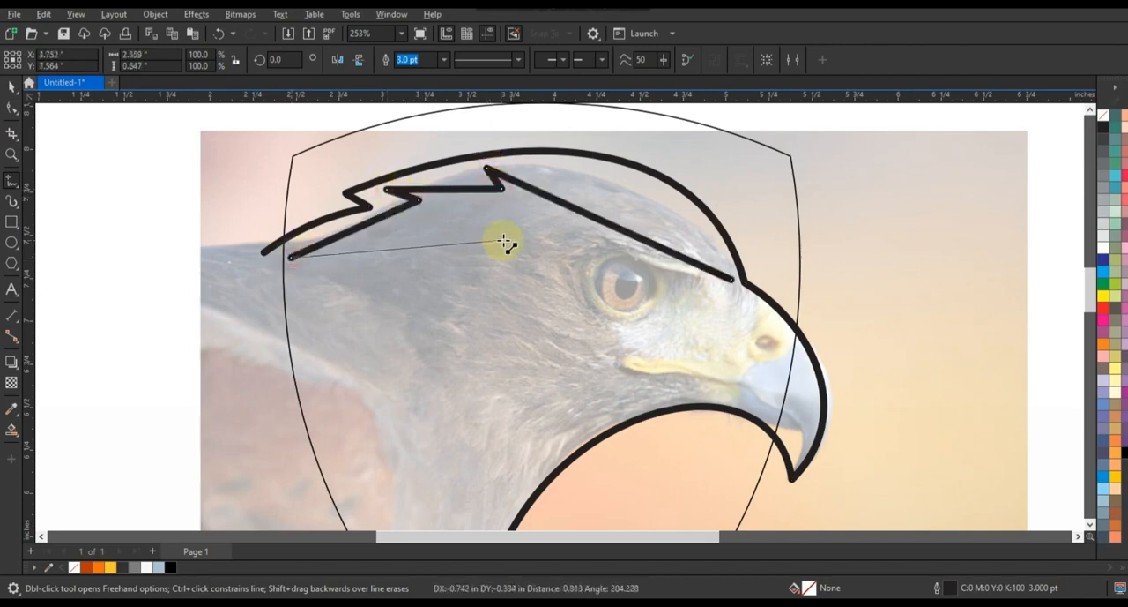
{"action": "double_click", "coordinate": [504, 239]}
{"action": "double_click", "coordinate": [684, 276]}
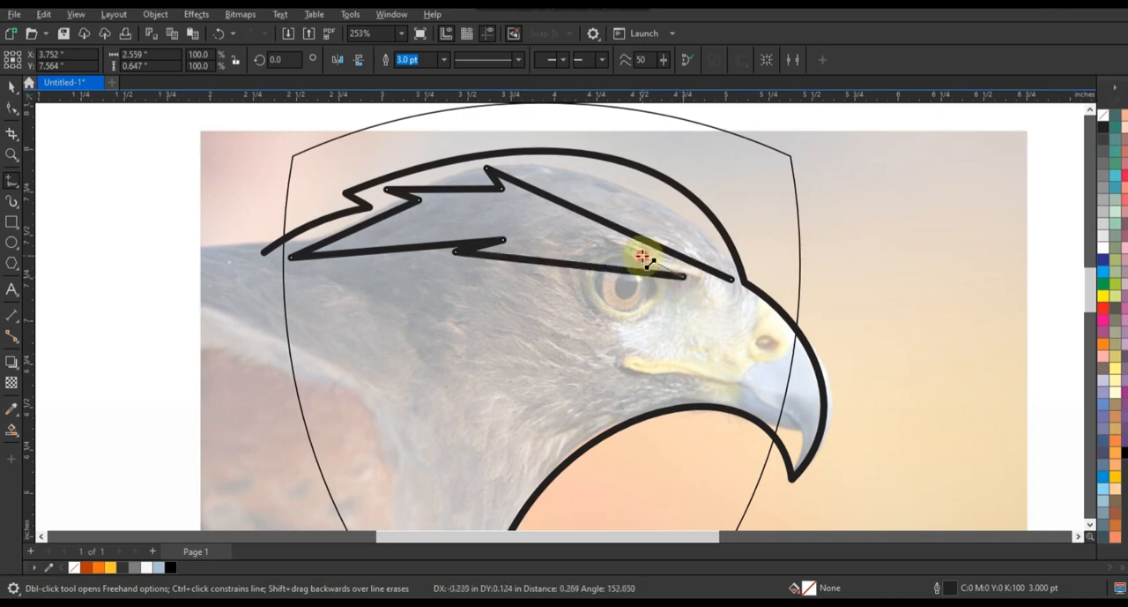
{"action": "double_click", "coordinate": [643, 255]}
{"action": "left_click", "coordinate": [732, 279]}
Convert the feather shape's segments to curves and bend its upper edges parallel to the crown.
{"action": "left_click", "coordinate": [12, 107]}
{"action": "left_click_drag", "start_coordinate": [189, 135], "coordinate": [731, 312]}
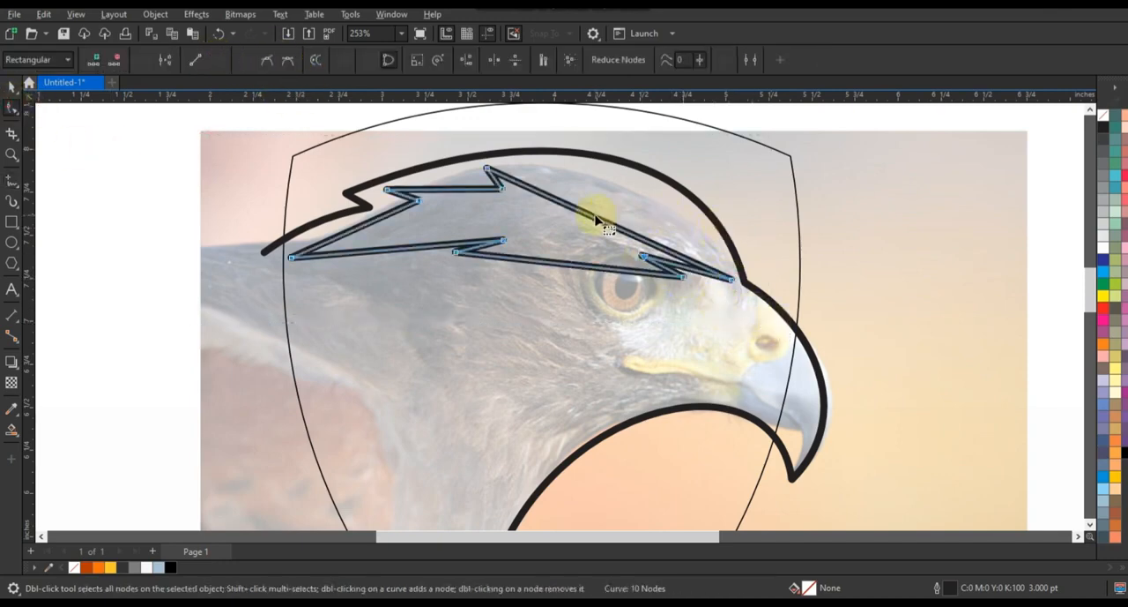
{"action": "left_click_drag", "start_coordinate": [597, 209], "coordinate": [629, 182]}
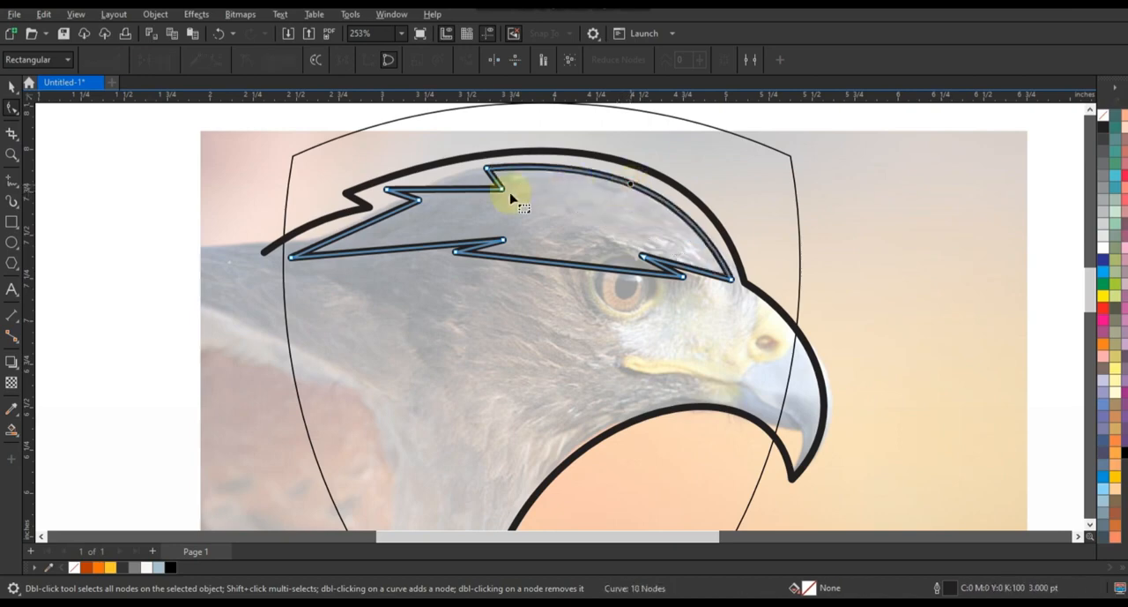
{"action": "left_click_drag", "start_coordinate": [465, 188], "coordinate": [431, 185]}
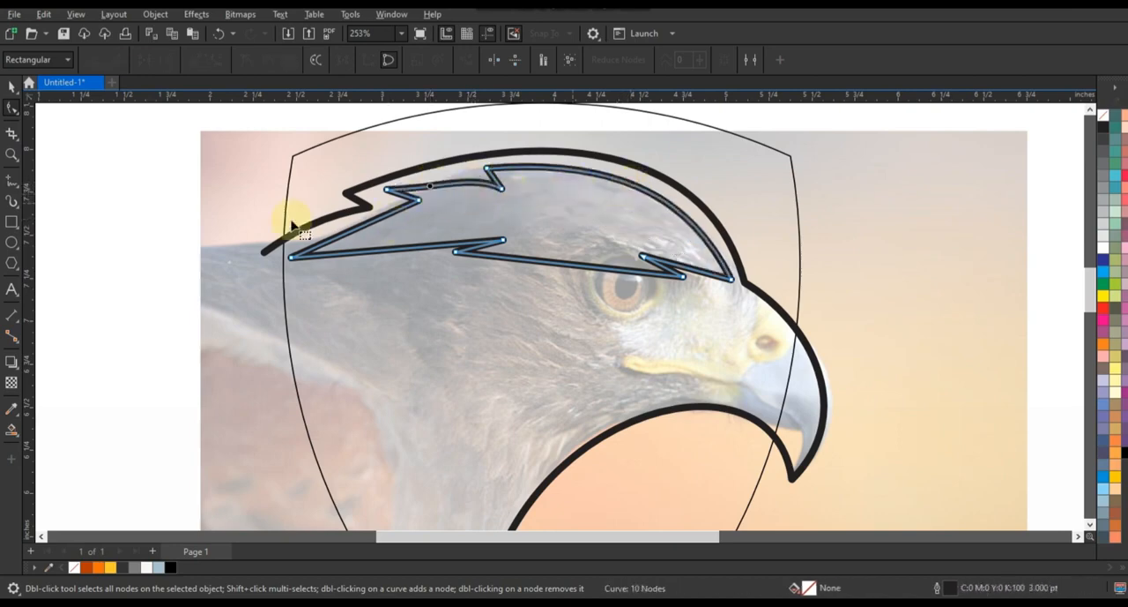
{"action": "left_click", "coordinate": [363, 223]}
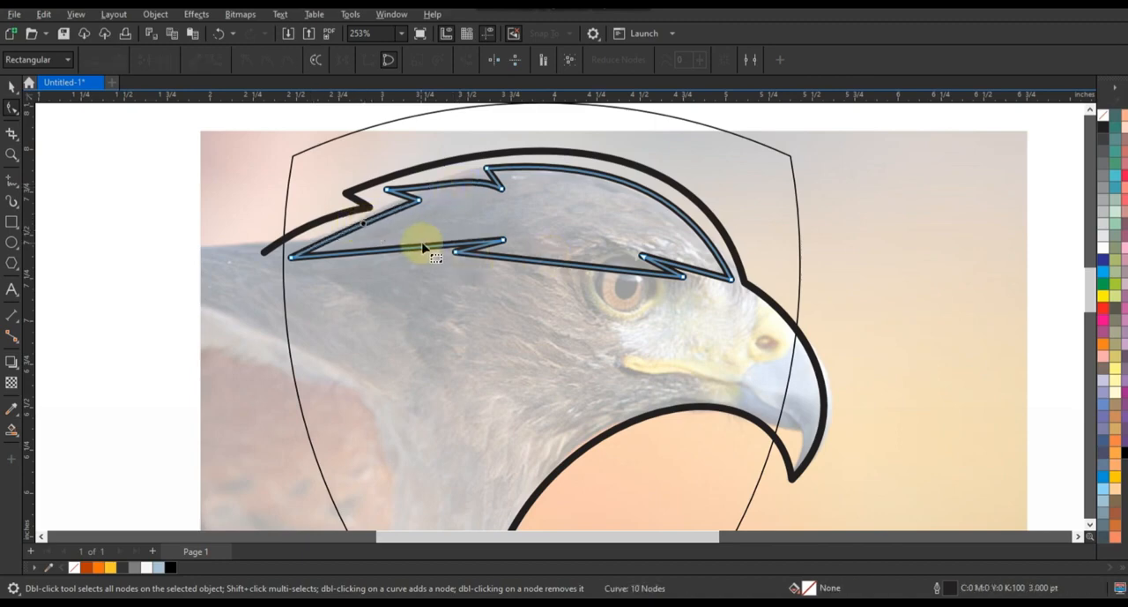
Bend the feather shape's lower edges upward and reposition the notch points above the eye.
{"action": "left_click_drag", "start_coordinate": [429, 247], "coordinate": [429, 230]}
{"action": "left_click_drag", "start_coordinate": [503, 240], "coordinate": [508, 232]}
{"action": "left_click_drag", "start_coordinate": [560, 262], "coordinate": [559, 247]}
{"action": "left_click_drag", "start_coordinate": [682, 268], "coordinate": [689, 294]}
{"action": "left_click", "coordinate": [589, 256]}
{"action": "left_click_drag", "start_coordinate": [644, 249], "coordinate": [583, 239]}
{"action": "left_click", "coordinate": [681, 253]}
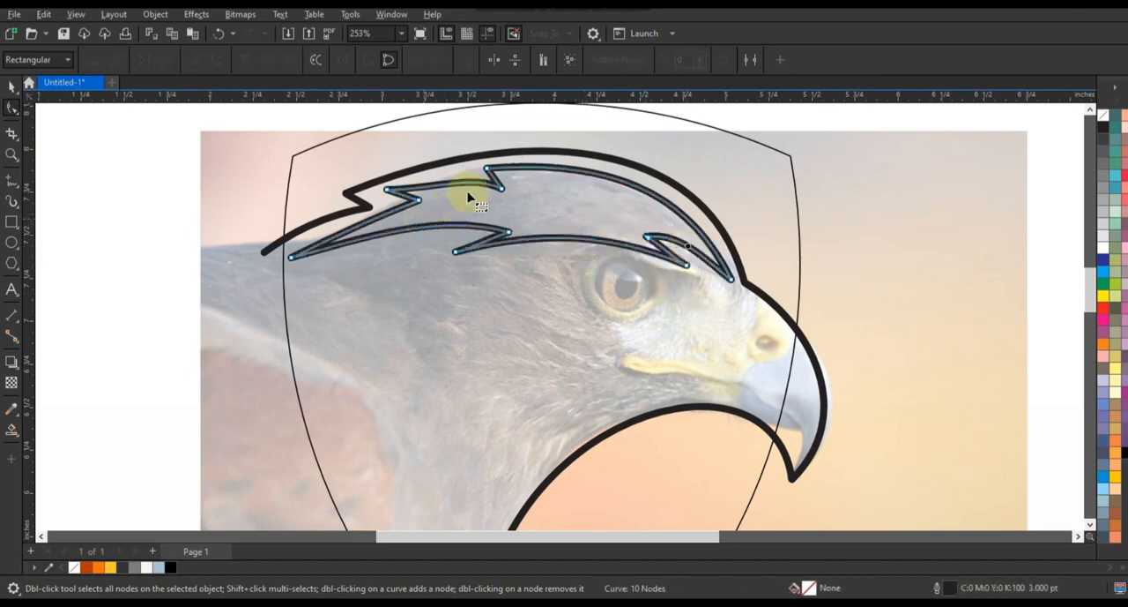
Refine the feather shape's rear upper curve and nudge its top notch and rear tip nodes.
{"action": "left_click", "coordinate": [437, 196]}
{"action": "left_click_drag", "start_coordinate": [428, 185], "coordinate": [429, 182]}
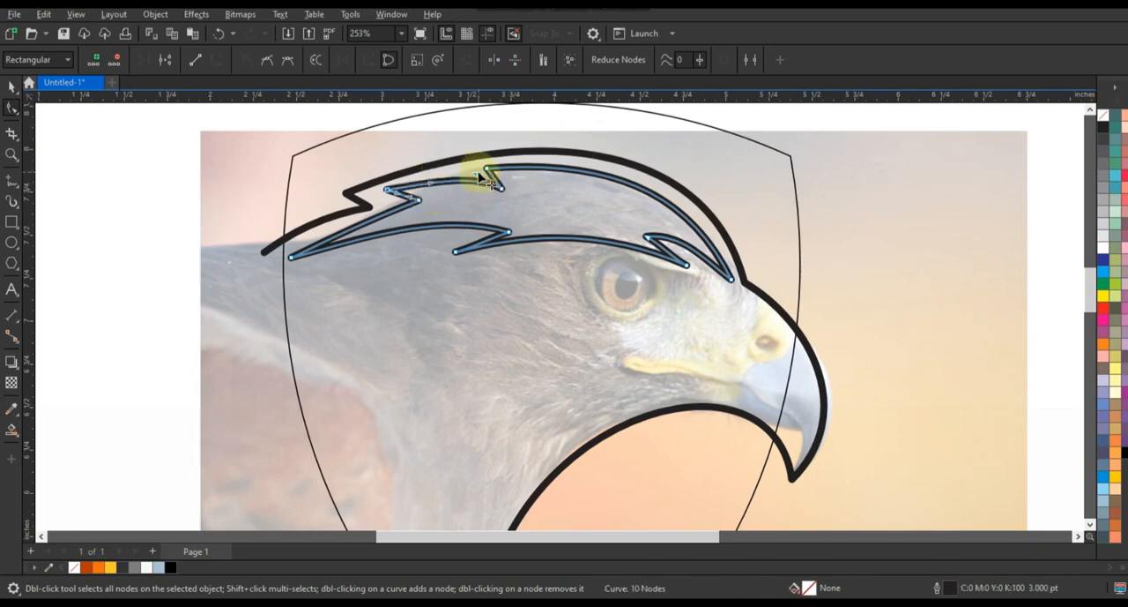
{"action": "left_click_drag", "start_coordinate": [501, 188], "coordinate": [504, 186]}
{"action": "left_click_drag", "start_coordinate": [291, 258], "coordinate": [293, 258]}
{"action": "left_click", "coordinate": [534, 239]}
{"action": "left_click", "coordinate": [173, 159]}
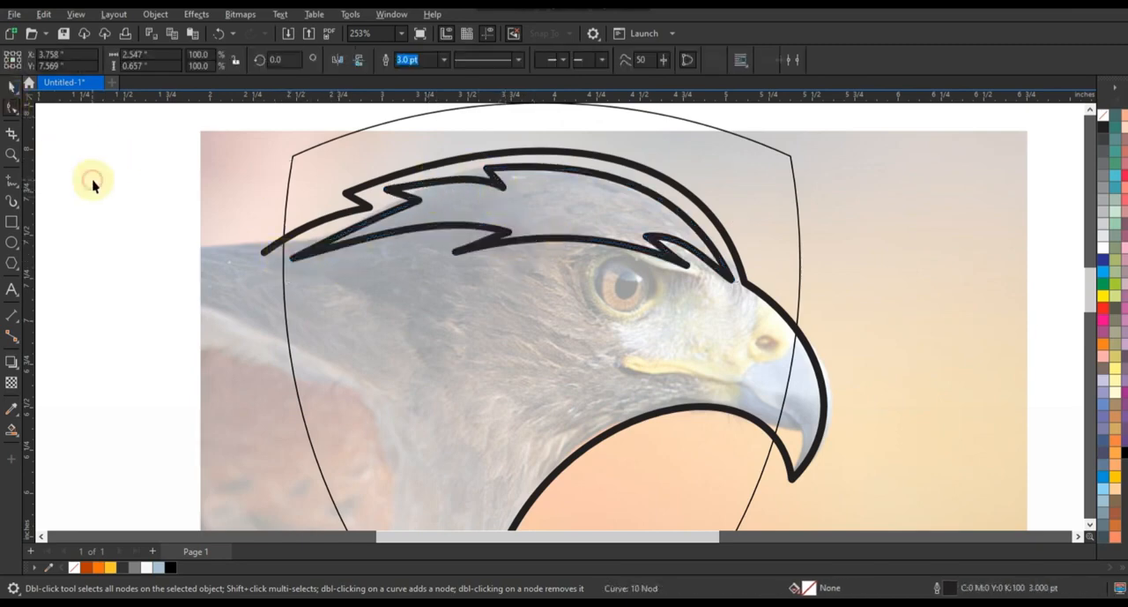
Draw a closed, straight-sided cheek feather about 2.21 by 1.48 in below the eye, with two rear tips and an inner notch.
{"action": "left_click", "coordinate": [12, 179]}
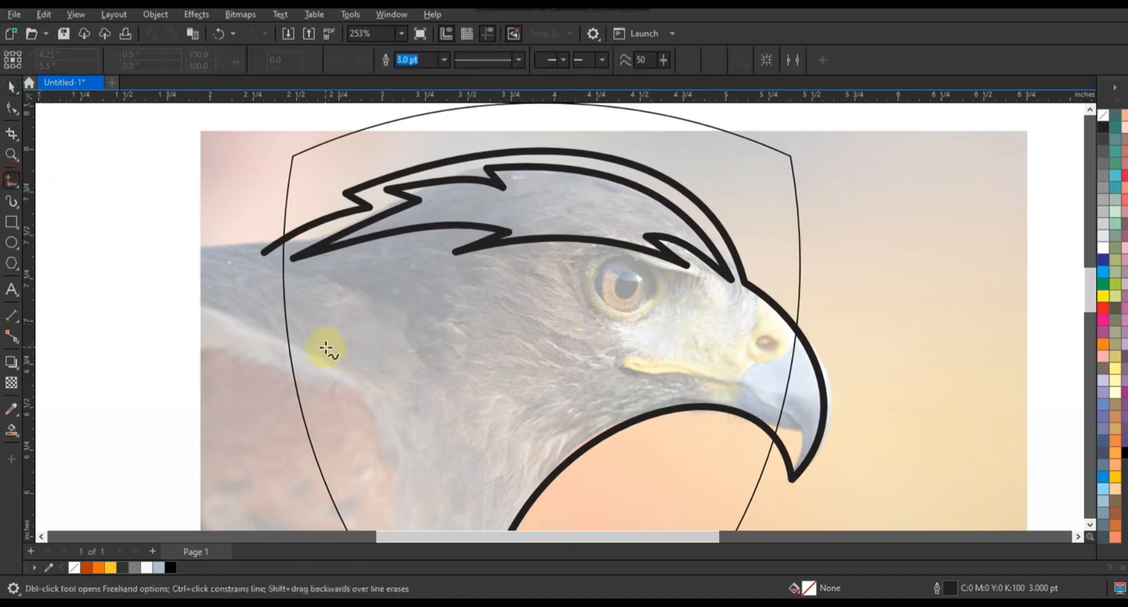
{"action": "double_click", "coordinate": [544, 283]}
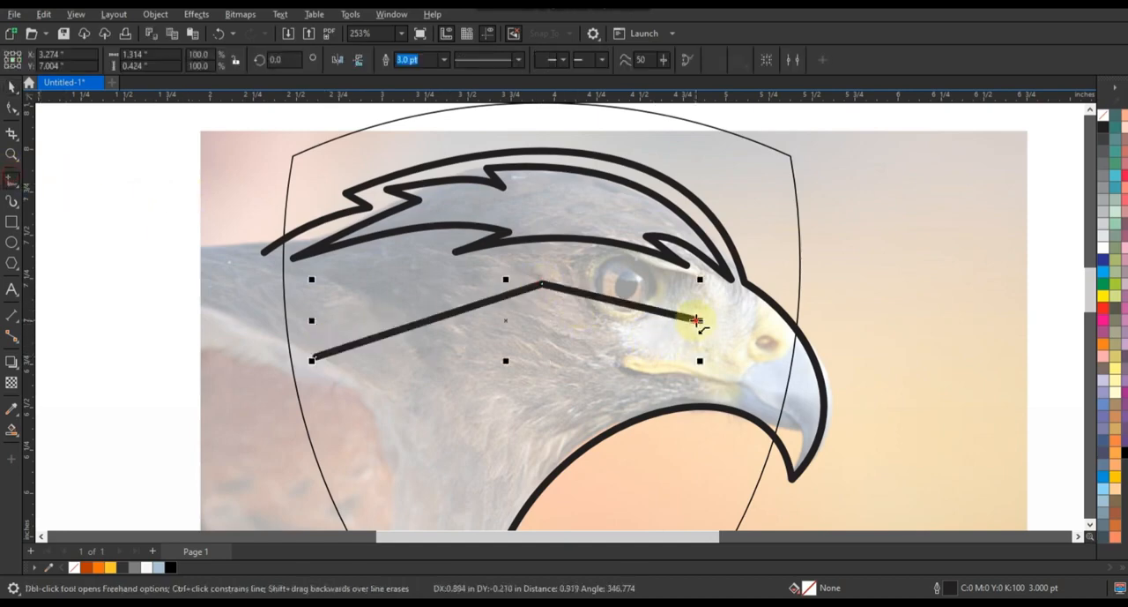
{"action": "scroll", "coordinate": [391, 499], "scroll_direction": "down", "scroll_amount": 1}
{"action": "left_click", "coordinate": [376, 485]}
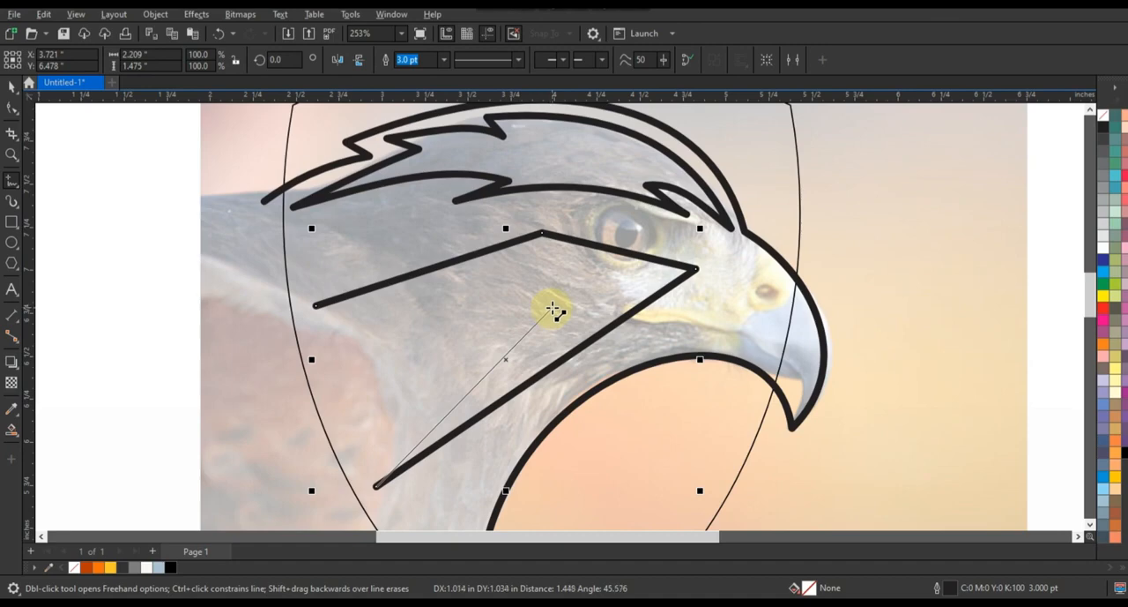
{"action": "left_click", "coordinate": [555, 300]}
{"action": "left_click", "coordinate": [315, 305]}
Lower the cheek feather's rear tip, convert its segments to curves, and bend the edges under the eye and around the upper feather.
{"action": "key", "text": "F10"}
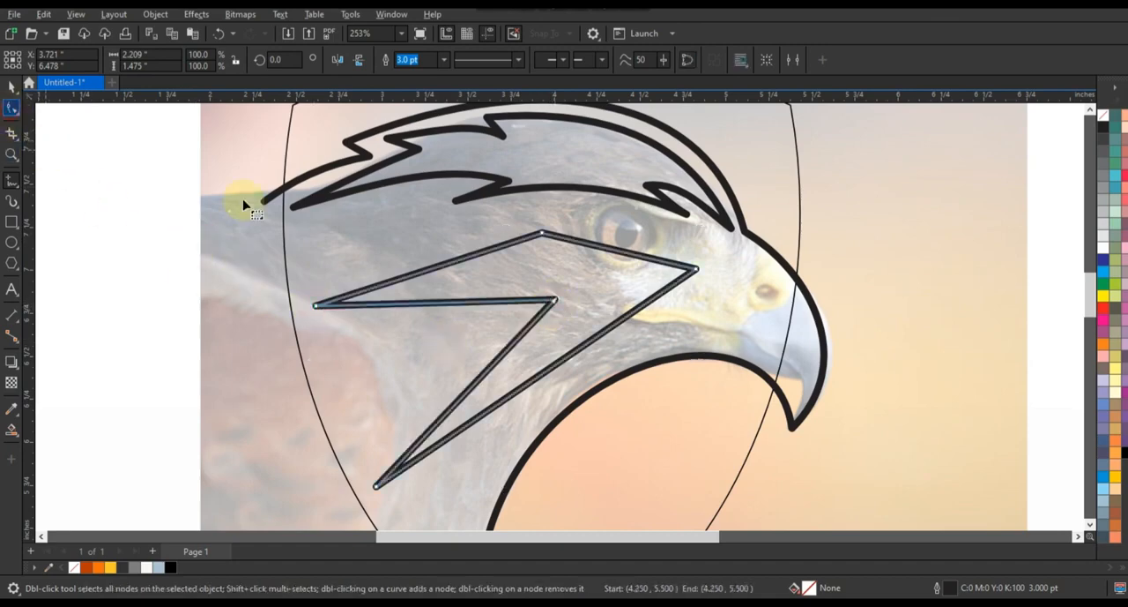
{"action": "left_click", "coordinate": [273, 260]}
{"action": "left_click_drag", "start_coordinate": [315, 305], "coordinate": [330, 350]}
{"action": "left_click_drag", "start_coordinate": [258, 231], "coordinate": [648, 458]}
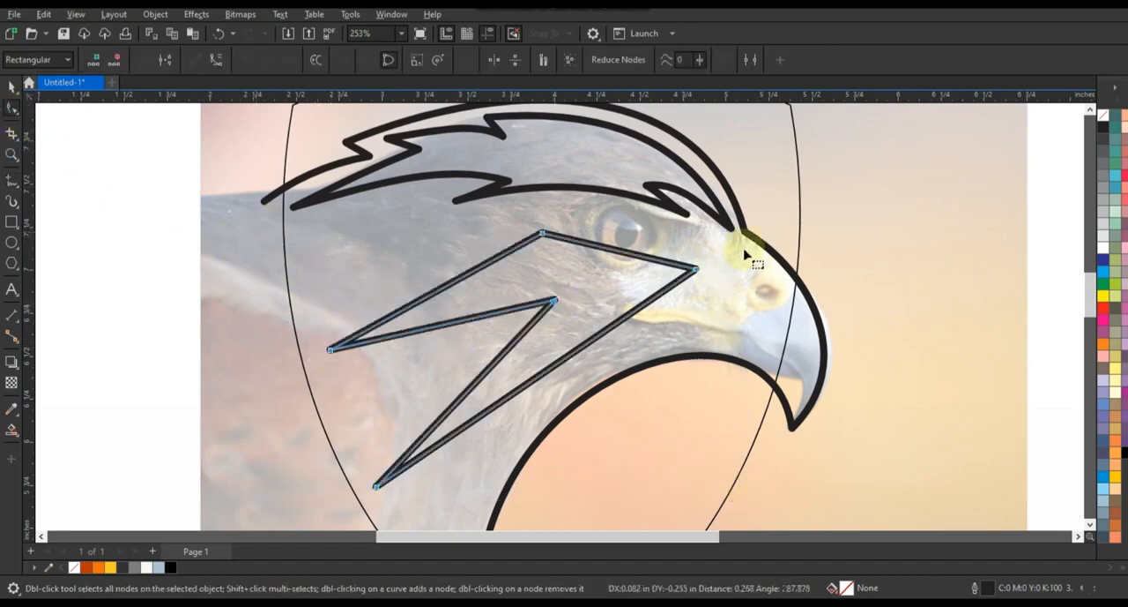
{"action": "left_click_drag", "start_coordinate": [287, 513], "coordinate": [288, 510]}
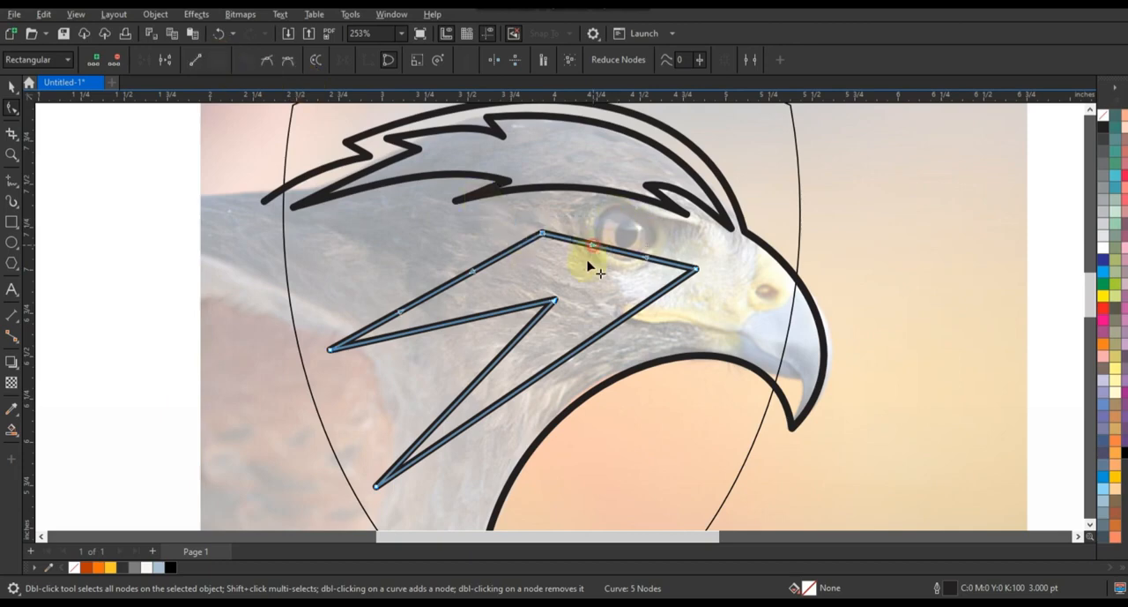
{"action": "left_click_drag", "start_coordinate": [648, 260], "coordinate": [569, 295]}
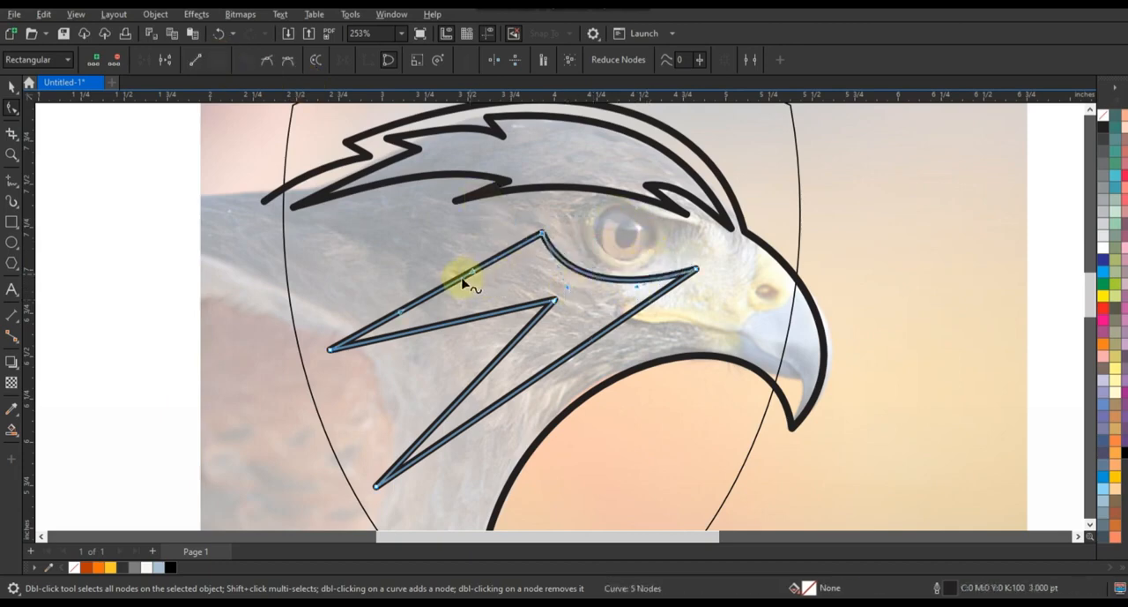
{"action": "left_click_drag", "start_coordinate": [461, 283], "coordinate": [434, 263]}
{"action": "left_click_drag", "start_coordinate": [464, 320], "coordinate": [452, 294]}
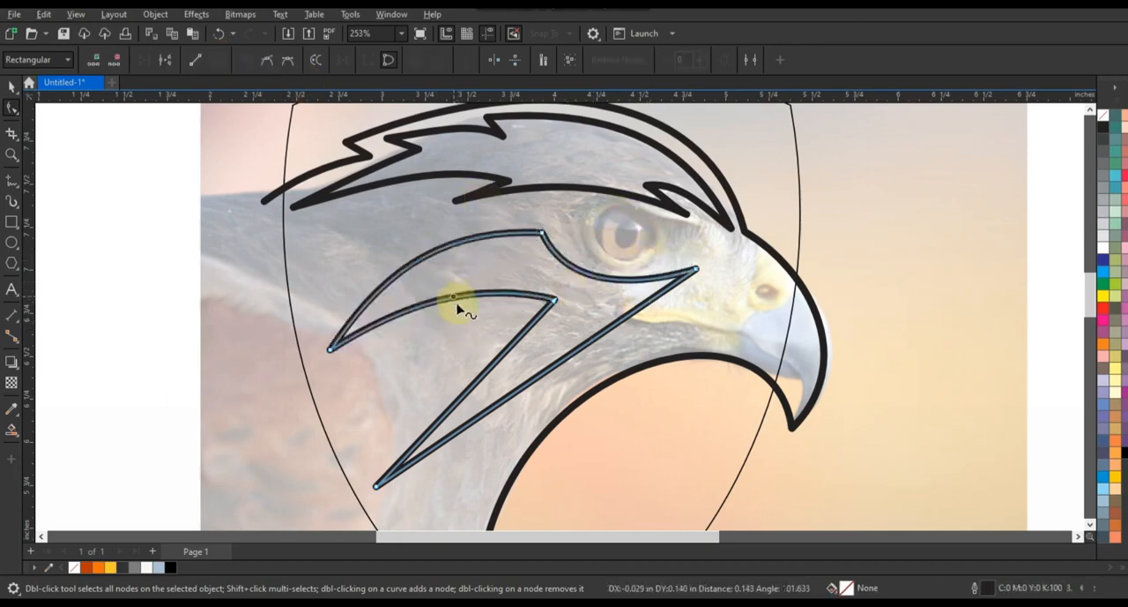
Bend the cheek feather's lower edges upward and fine-tune its beak-side tip, eye corner and inner notch nodes.
{"action": "left_click_drag", "start_coordinate": [475, 384], "coordinate": [441, 359]}
{"action": "left_click_drag", "start_coordinate": [517, 387], "coordinate": [497, 355]}
{"action": "left_click_drag", "start_coordinate": [696, 269], "coordinate": [699, 274]}
{"action": "left_click_drag", "start_coordinate": [645, 285], "coordinate": [590, 273]}
{"action": "left_click_drag", "start_coordinate": [542, 233], "coordinate": [544, 231]}
{"action": "left_click_drag", "start_coordinate": [459, 346], "coordinate": [448, 344]}
{"action": "left_click_drag", "start_coordinate": [545, 300], "coordinate": [538, 295]}
{"action": "left_click_drag", "start_coordinate": [465, 292], "coordinate": [465, 287]}
{"action": "left_click_drag", "start_coordinate": [391, 393], "coordinate": [400, 391]}
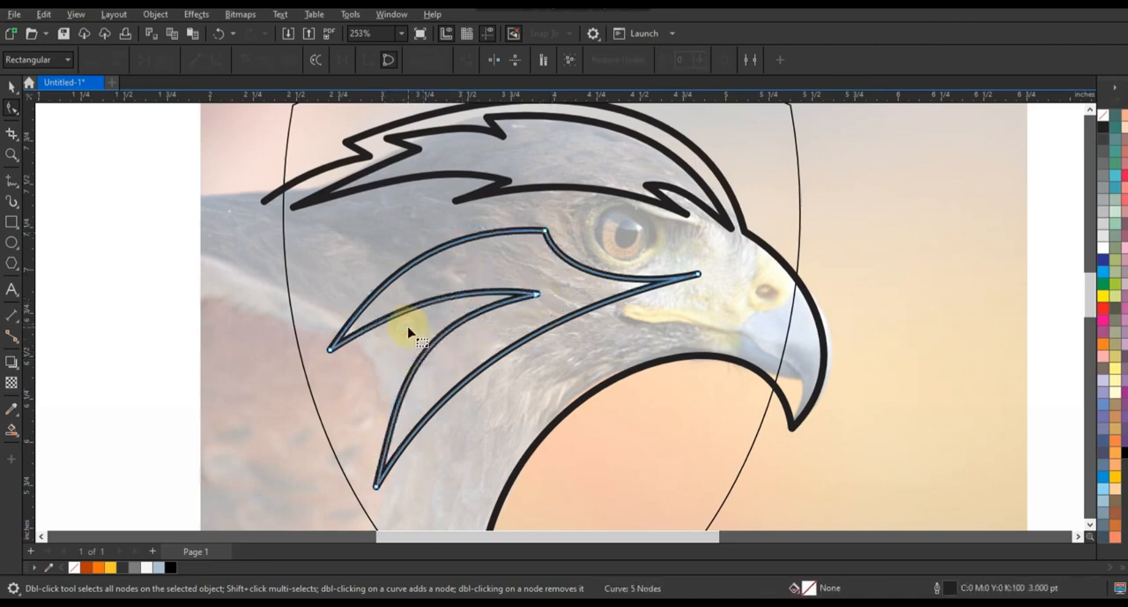
Draw a closed three-cornered neck feather about 1.2 by 1.3 in between the cheek feather and the throat outline.
{"action": "key", "text": "F3"}
{"action": "left_click", "coordinate": [11, 180]}
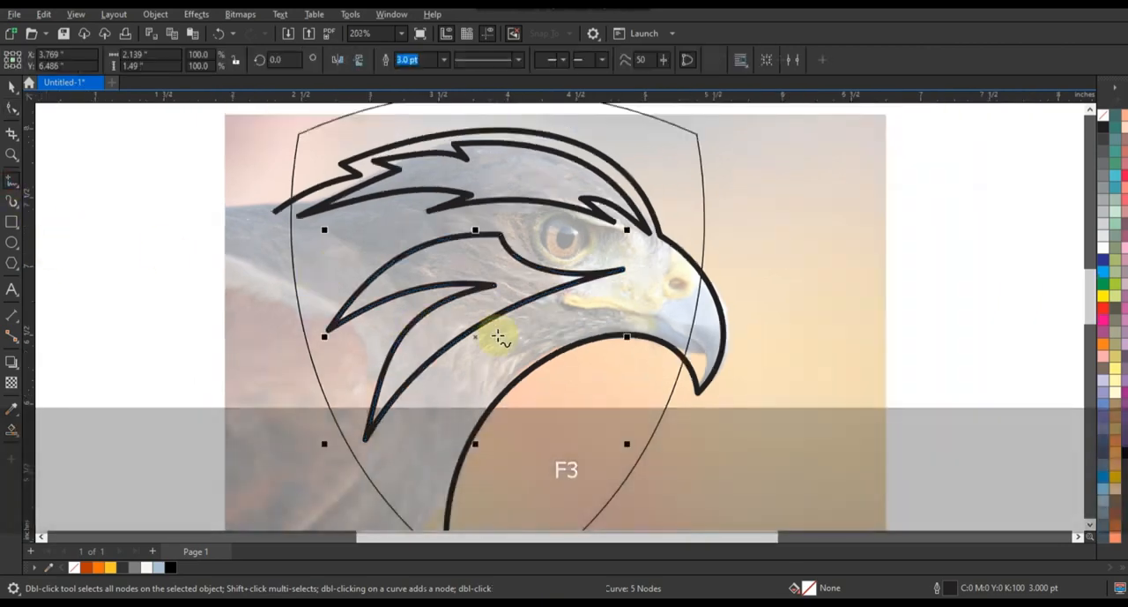
{"action": "left_click", "coordinate": [375, 450]}
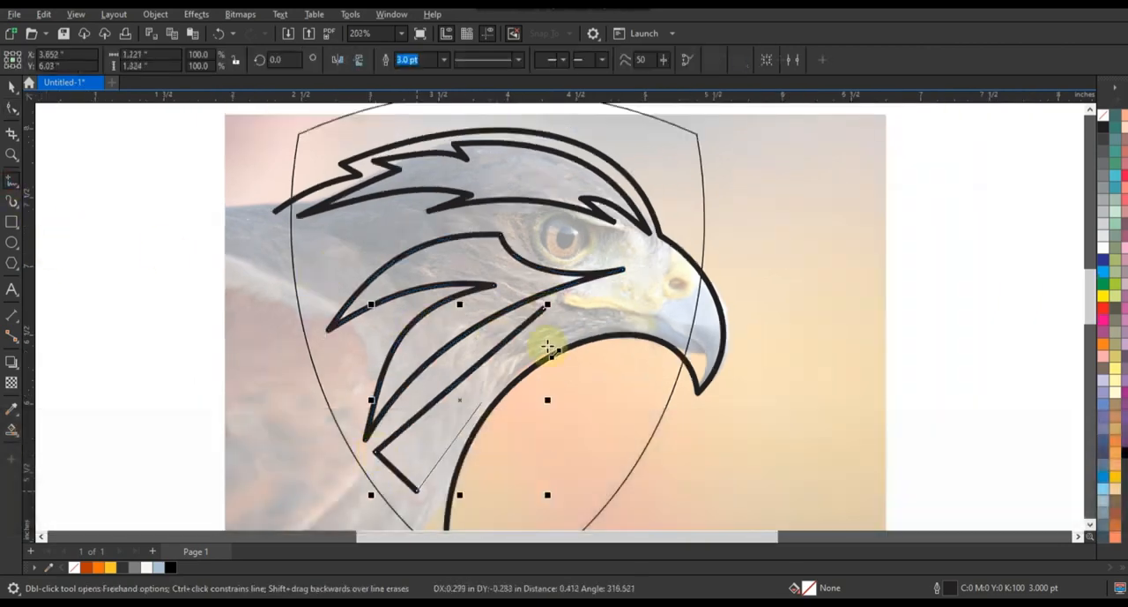
{"action": "left_click", "coordinate": [544, 311]}
Convert the neck feather's long sides to curves parallel to the throat and shift its lower corners slightly toward the throat.
{"action": "key", "text": "F10"}
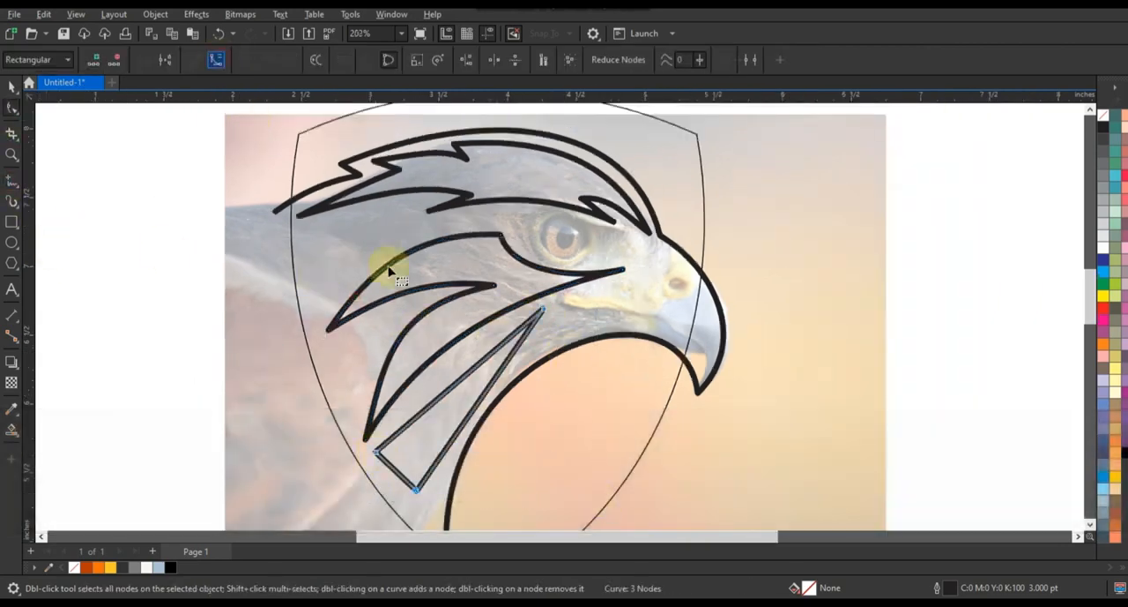
{"action": "mouse_move", "coordinate": [451, 387]}
{"action": "left_mouse_down"}
{"action": "mouse_move", "coordinate": [442, 377]}
{"action": "mouse_move", "coordinate": [461, 397]}
{"action": "left_mouse_up"}
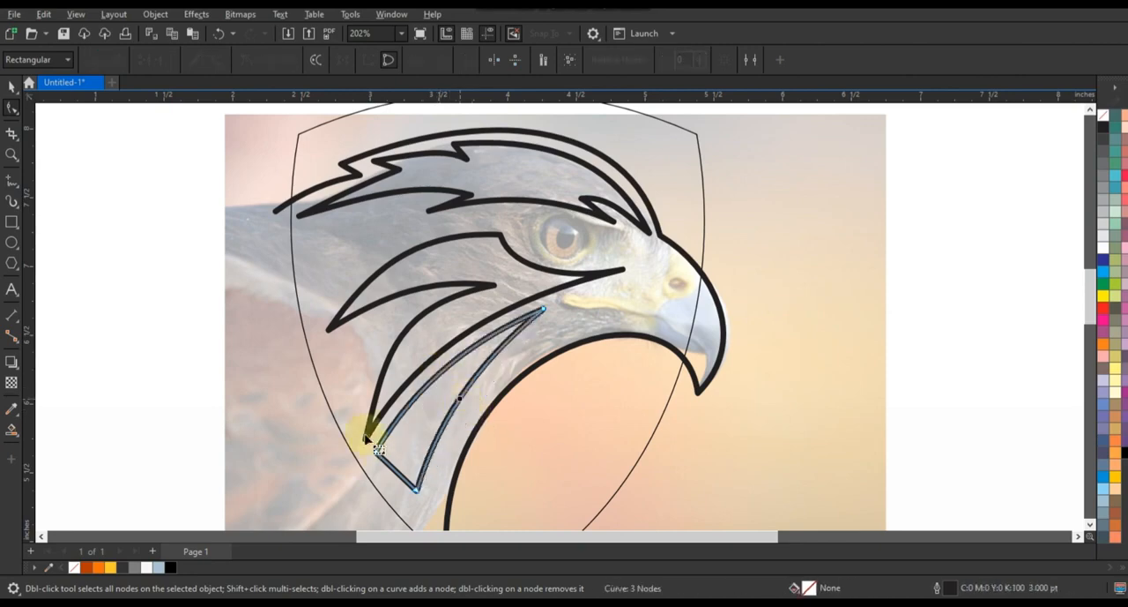
{"action": "left_click_drag", "start_coordinate": [366, 432], "coordinate": [428, 503]}
{"action": "left_click_drag", "start_coordinate": [419, 492], "coordinate": [428, 496]}
{"action": "left_click_drag", "start_coordinate": [459, 395], "coordinate": [463, 398]}
Draw a closed two-node eye shape about 0.72 by 0.29 in over the eagle's eye and bow its lower edge downward.
{"action": "left_click", "coordinate": [11, 155]}
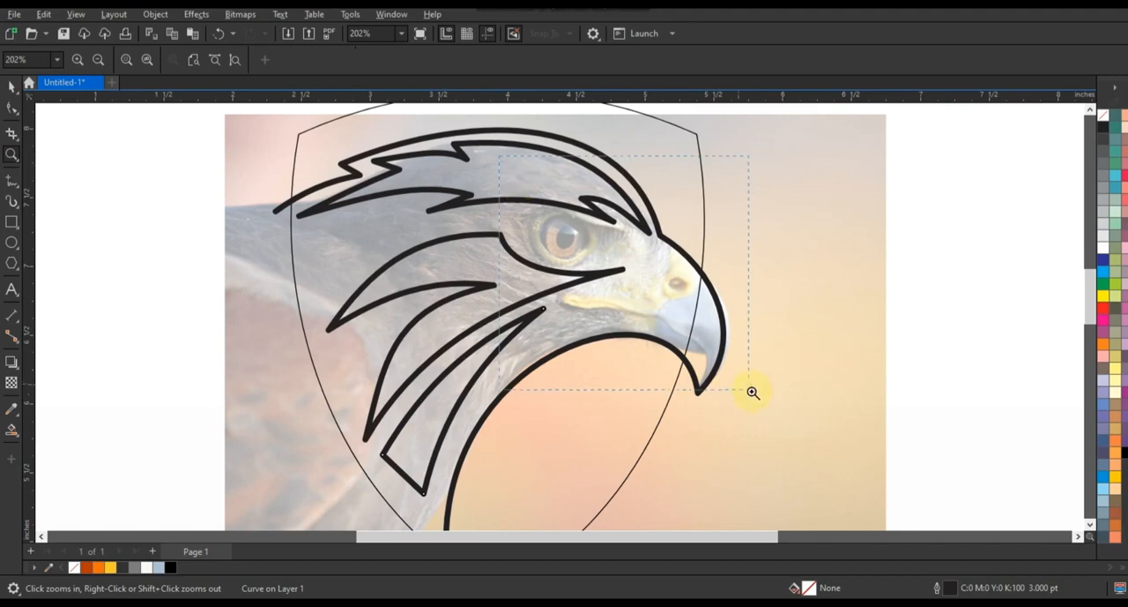
{"action": "left_click_drag", "start_coordinate": [753, 391], "coordinate": [751, 391]}
{"action": "left_click", "coordinate": [11, 181]}
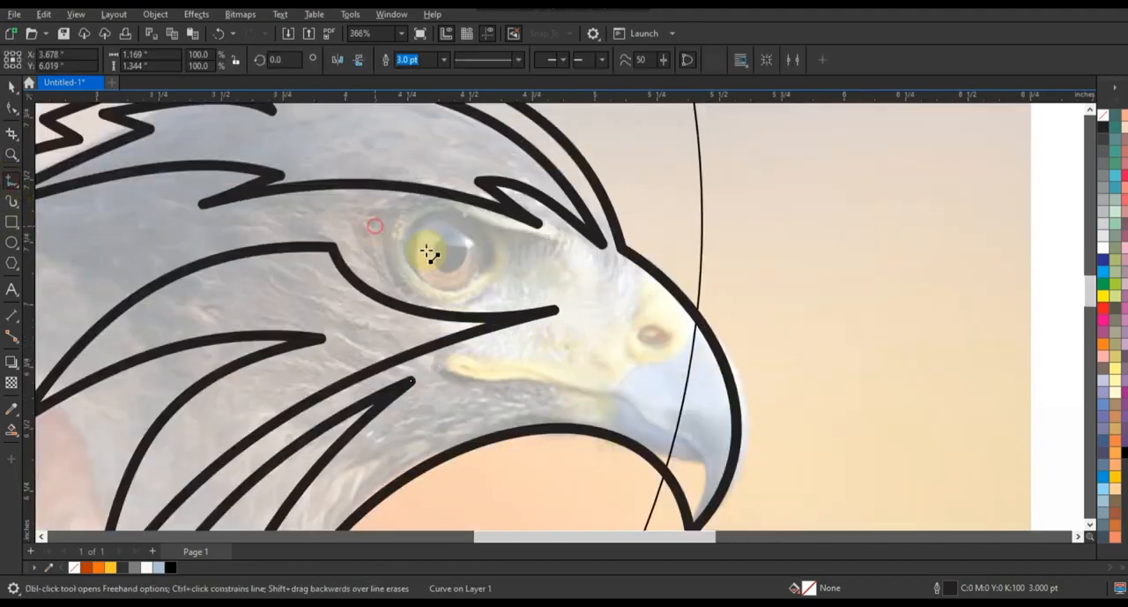
{"action": "left_click", "coordinate": [550, 279]}
{"action": "left_click", "coordinate": [11, 108]}
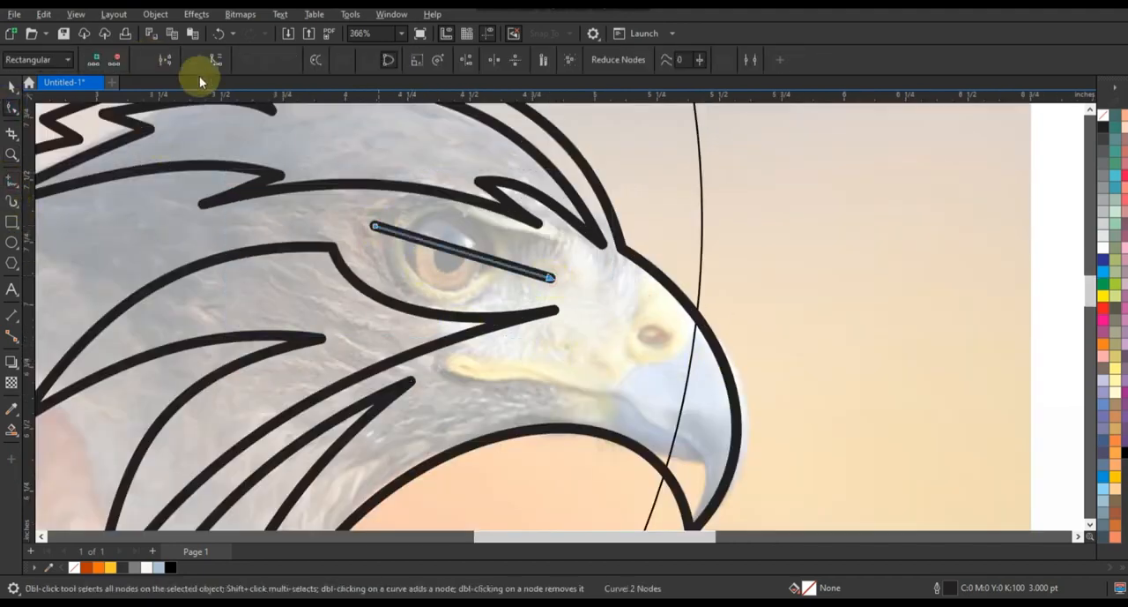
{"action": "left_click_drag", "start_coordinate": [474, 259], "coordinate": [482, 291]}
{"action": "left_click_drag", "start_coordinate": [374, 225], "coordinate": [370, 221]}
{"action": "left_click_drag", "start_coordinate": [467, 255], "coordinate": [456, 289]}
Select the crown, cheek, neck and eye shapes together and move them beside the head outline.
{"action": "left_click", "coordinate": [13, 87]}
{"action": "key", "text": "F3"}
{"action": "key", "text": "F3"}
{"action": "key", "text": "F3"}
{"action": "key", "text": "F3"}
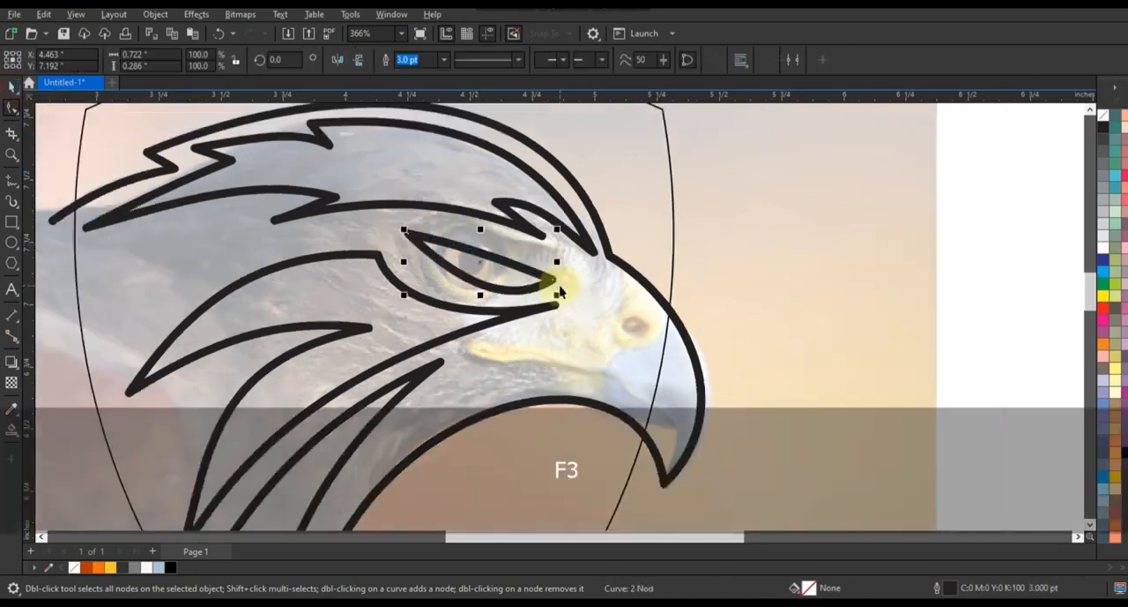
{"action": "key", "text": "Escape"}
{"action": "left_click", "coordinate": [505, 330]}
{"action": "left_click", "coordinate": [532, 305], "text": "shift"}
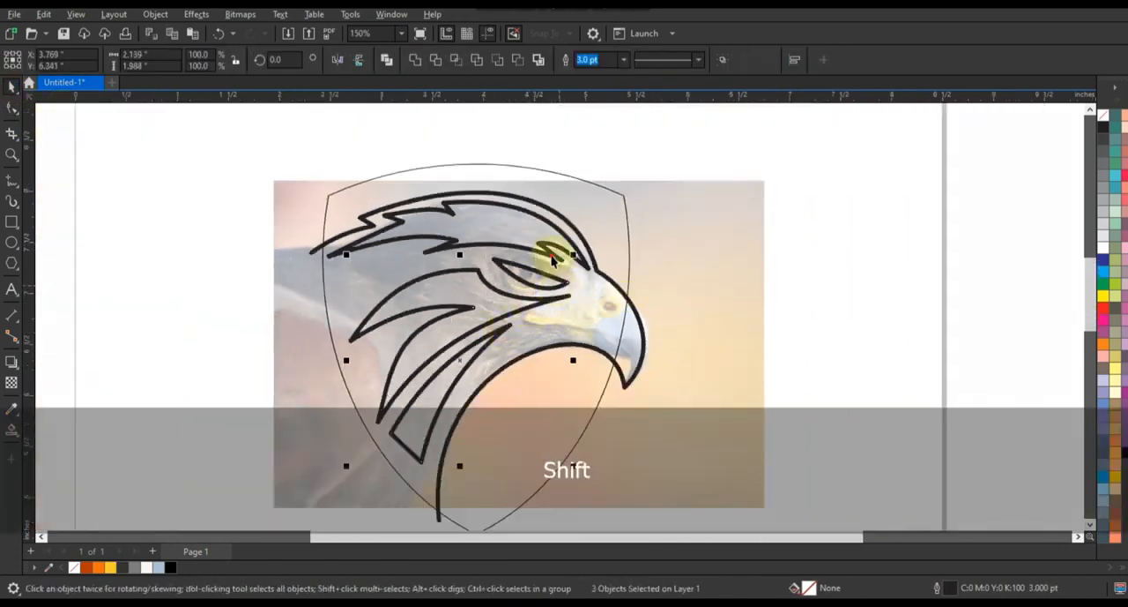
{"action": "left_click_drag", "start_coordinate": [470, 311], "coordinate": [908, 353]}
Smart-fill the head area inside the shield and the protruding beak tip, and delete the original thick head outline.
{"action": "left_click", "coordinate": [770, 290]}
{"action": "left_click", "coordinate": [11, 431]}
{"action": "left_click", "coordinate": [633, 344]}
{"action": "left_click", "coordinate": [529, 309]}
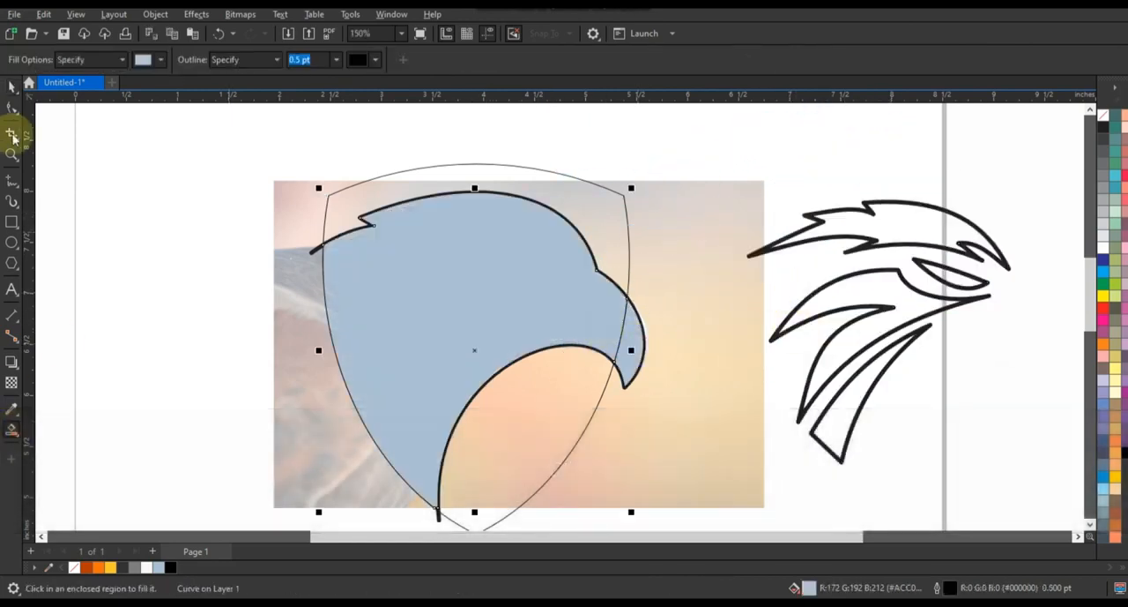
{"action": "left_click", "coordinate": [12, 87]}
{"action": "left_click", "coordinate": [302, 265]}
{"action": "left_click", "coordinate": [312, 256]}
{"action": "key", "text": "Delete"}
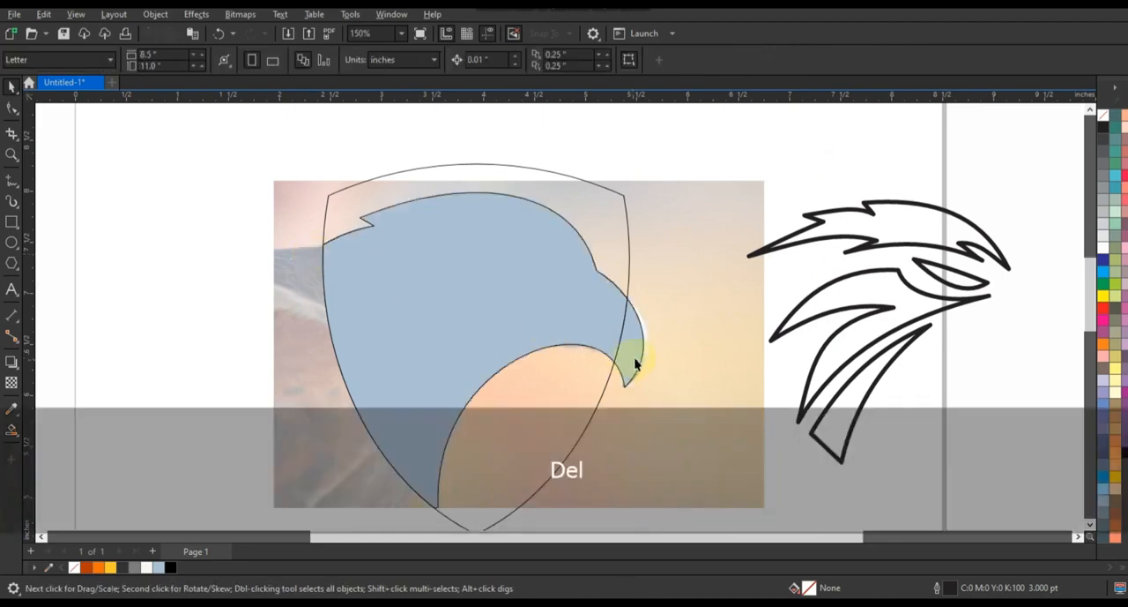
Weld the beak tip to the head area and fill the merged head shape black.
{"action": "left_click", "coordinate": [635, 365]}
{"action": "left_click", "coordinate": [476, 211], "text": "shift"}
{"action": "left_click", "coordinate": [416, 61]}
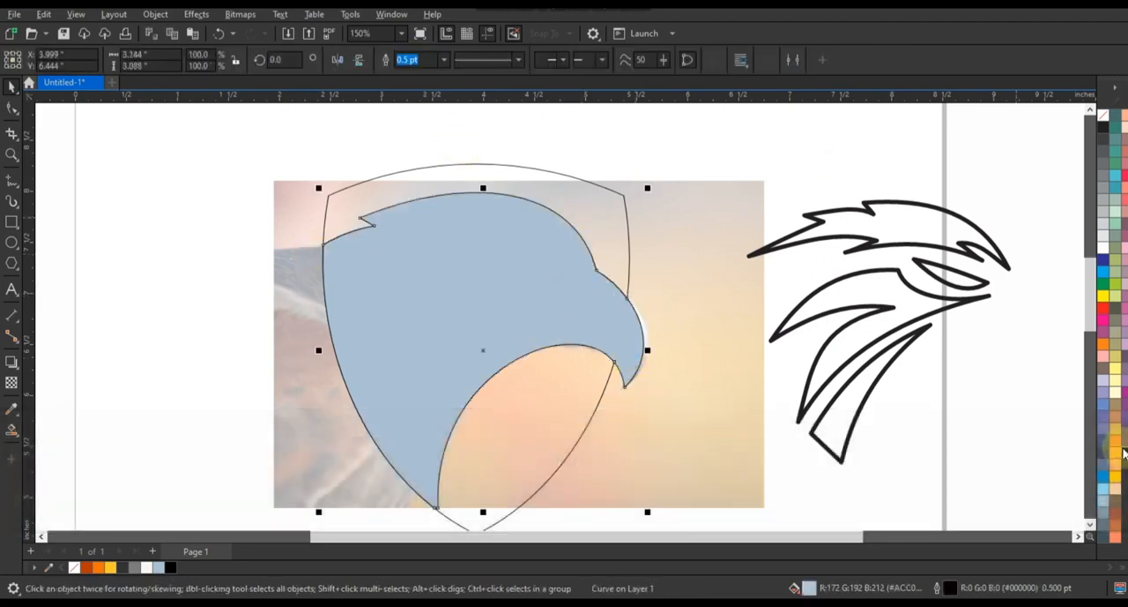
{"action": "left_click", "coordinate": [1124, 451]}
Fill the four feather and eye shapes with orange #FB700B and remove their outlines.
{"action": "left_click", "coordinate": [718, 160]}
{"action": "left_click_drag", "start_coordinate": [1019, 484], "coordinate": [1018, 483]}
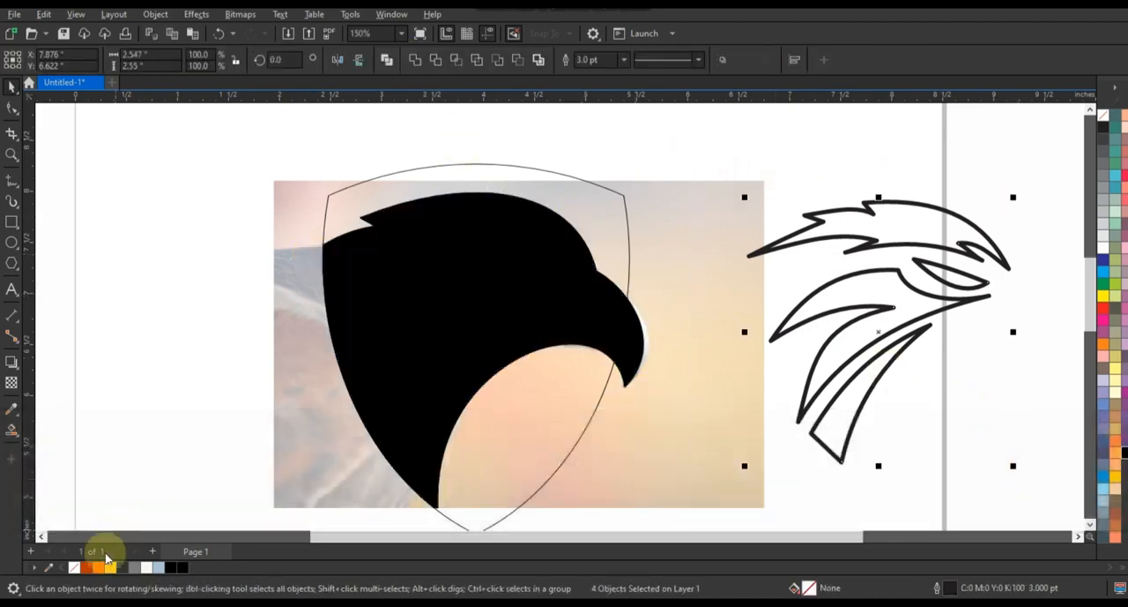
{"action": "left_click", "coordinate": [97, 568]}
{"action": "right_click", "coordinate": [1103, 116]}
{"action": "left_click", "coordinate": [1032, 139]}
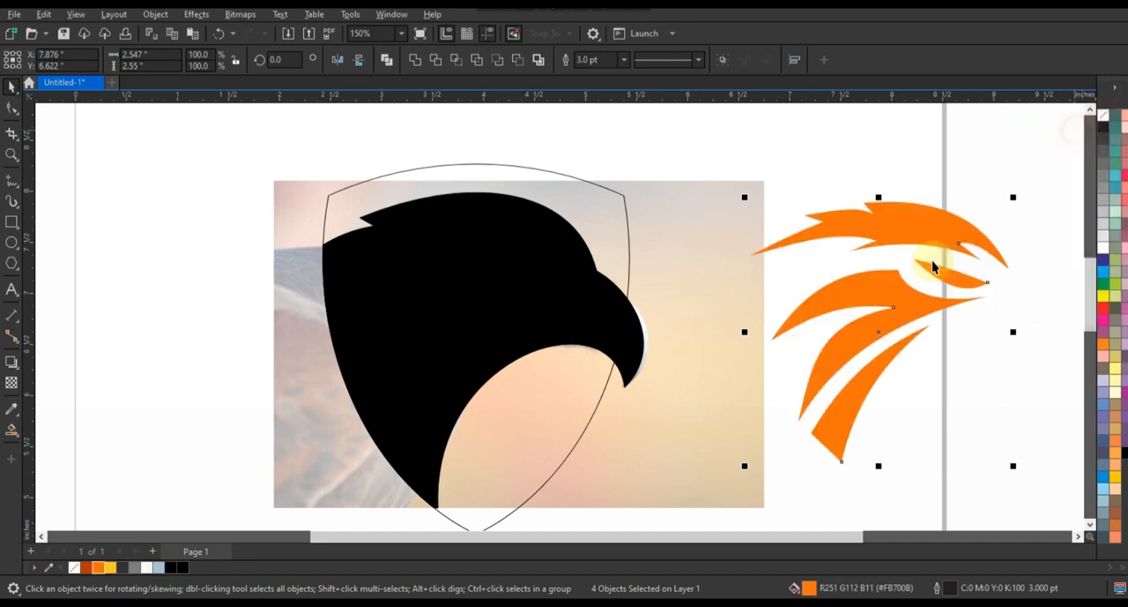
Move the orange shapes back onto the head and bring them to the front.
{"action": "left_click_drag", "start_coordinate": [838, 316], "coordinate": [474, 324]}
{"action": "key", "text": "shift+Page_Up"}
{"action": "key", "text": "Escape"}
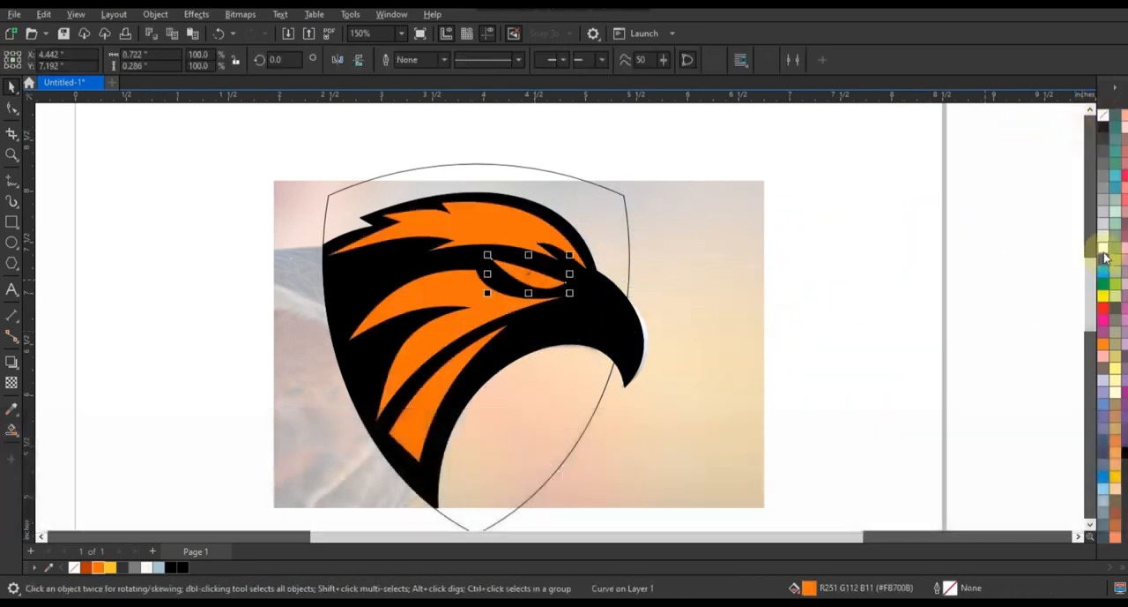
Fill the eye shape white and remove the black fill from the head shape.
{"action": "left_click", "coordinate": [653, 380]}
{"action": "left_click", "coordinate": [1103, 116]}
{"action": "left_click", "coordinate": [64, 231]}
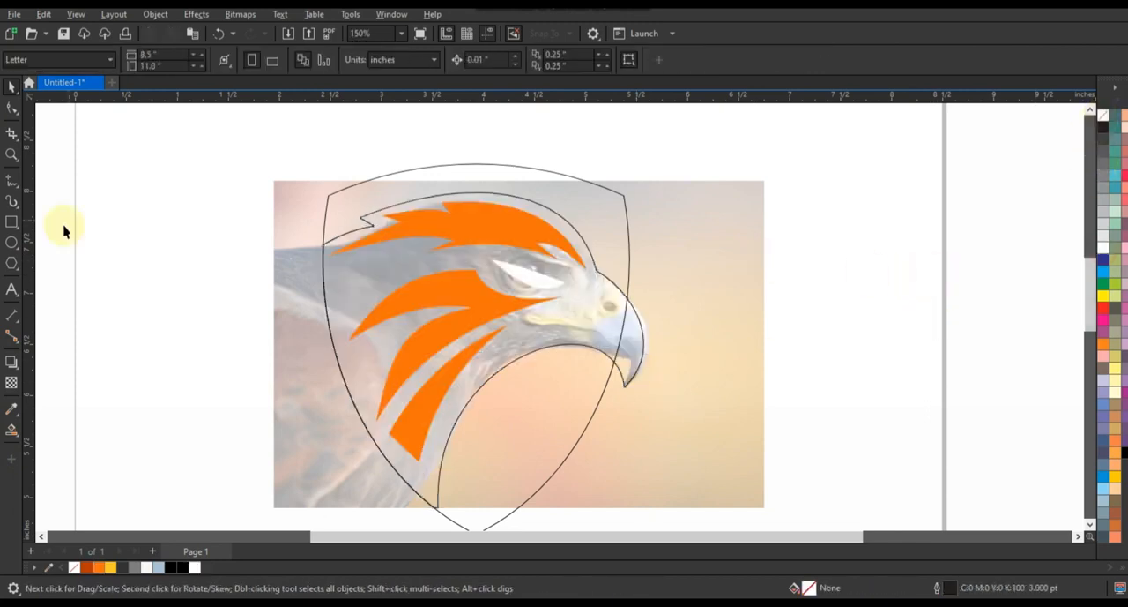
Draw a closed triangle about 0.67 by 0.91 in inside the beak, from the brow to the mouth corner and hooked tip.
{"action": "left_click_drag", "start_coordinate": [491, 232], "coordinate": [713, 411]}
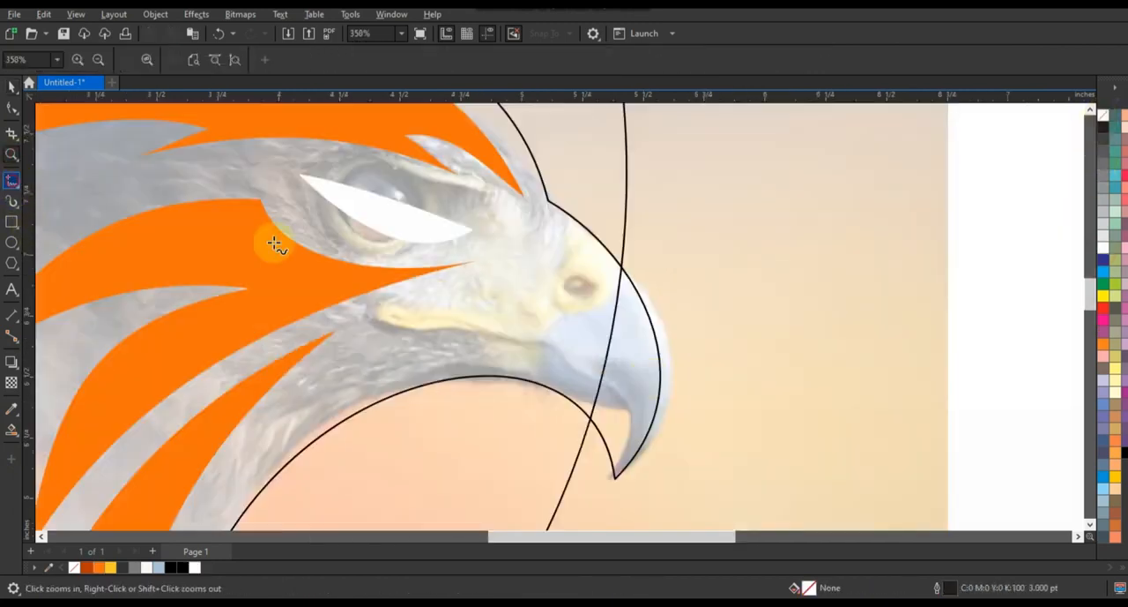
{"action": "left_click", "coordinate": [573, 234]}
{"action": "double_click", "coordinate": [464, 356]}
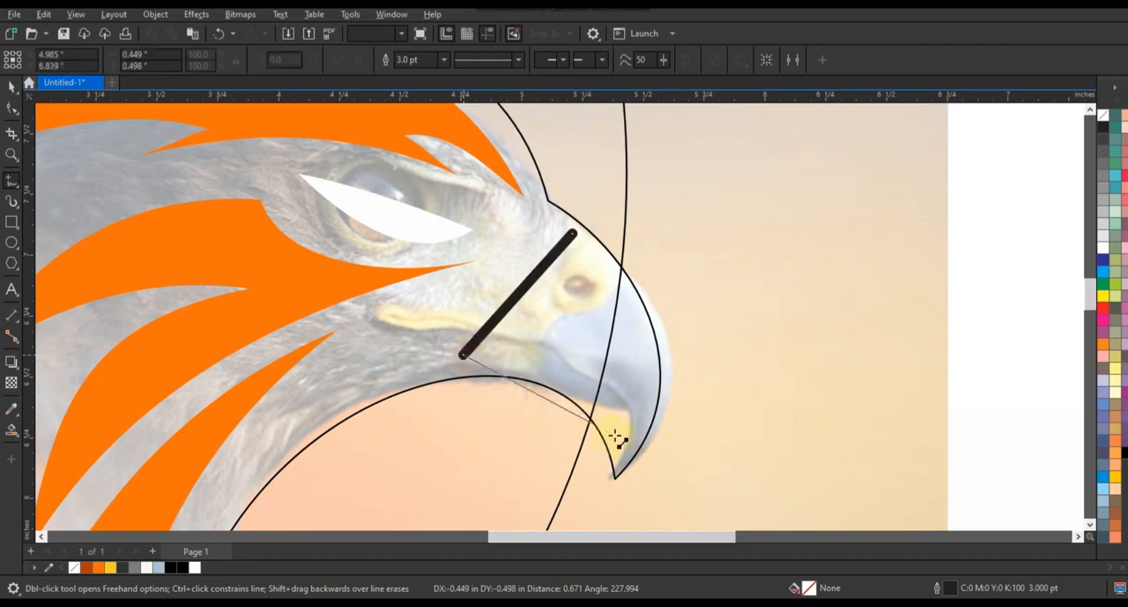
{"action": "left_click", "coordinate": [627, 454]}
{"action": "left_click", "coordinate": [573, 235]}
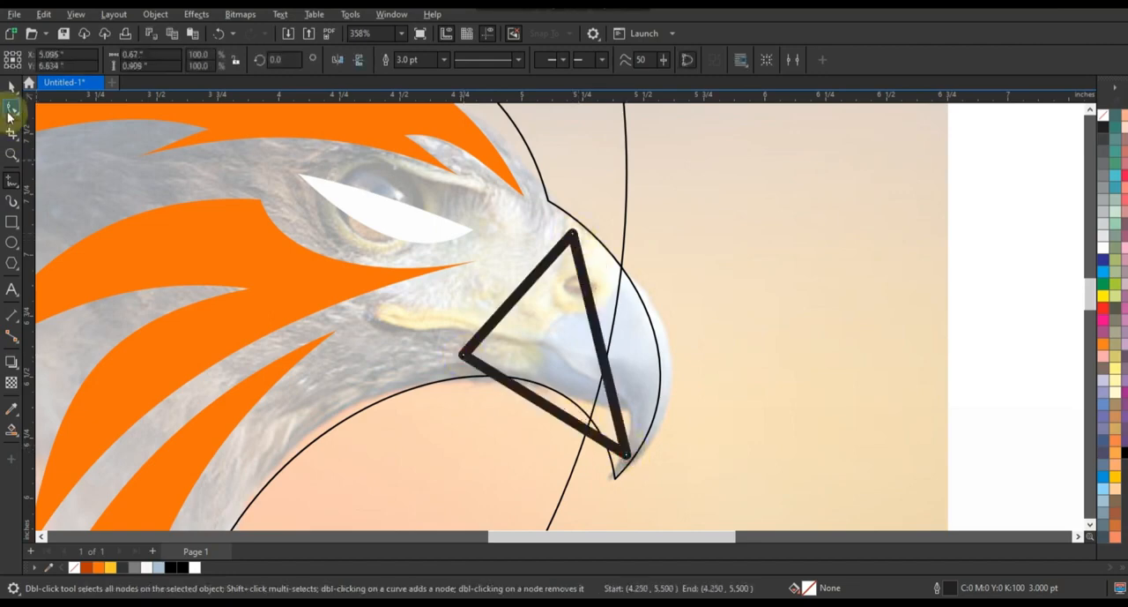
Convert the beak triangle's sides to curves and bend its front and lower edges parallel to the beak outline.
{"action": "left_click", "coordinate": [11, 107]}
{"action": "mouse_move", "coordinate": [628, 347]}
{"action": "left_mouse_down"}
{"action": "mouse_move", "coordinate": [637, 335]}
{"action": "mouse_move", "coordinate": [644, 345]}
{"action": "left_mouse_up"}
{"action": "left_click_drag", "start_coordinate": [538, 403], "coordinate": [569, 367]}
{"action": "left_click_drag", "start_coordinate": [627, 455], "coordinate": [621, 452]}
{"action": "left_click_drag", "start_coordinate": [603, 380], "coordinate": [662, 384]}
Extend the inner beak shape's mouth corner toward the cheek and bend its rear edge into a smooth curve.
{"action": "left_click_drag", "start_coordinate": [491, 367], "coordinate": [496, 370]}
{"action": "left_click_drag", "start_coordinate": [463, 355], "coordinate": [431, 358]}
{"action": "left_click_drag", "start_coordinate": [467, 318], "coordinate": [481, 327]}
{"action": "left_click_drag", "start_coordinate": [530, 271], "coordinate": [527, 266]}
{"action": "left_click_drag", "start_coordinate": [482, 327], "coordinate": [491, 329]}
Draw a small nostril ellipse in the upper part of the inner beak shape and combine the two.
{"action": "left_click", "coordinate": [10, 247]}
{"action": "left_click_drag", "start_coordinate": [550, 268], "coordinate": [593, 297]}
{"action": "left_click", "coordinate": [575, 238], "text": "shift"}
{"action": "left_click", "coordinate": [383, 59]}
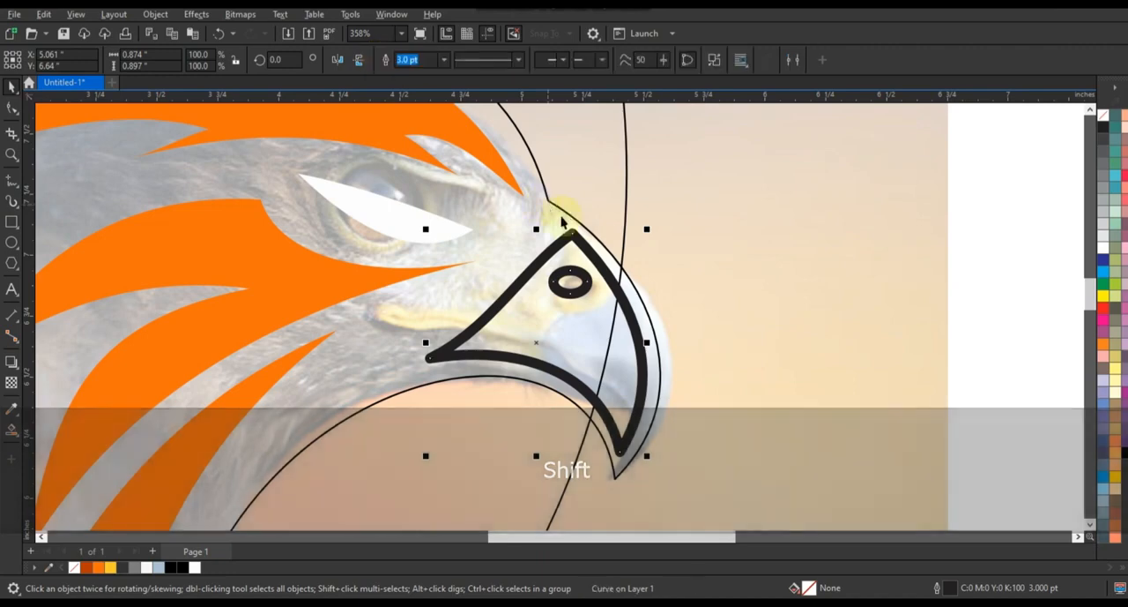
Draw a dividing line across the inner beak shape from behind it to the hooked tip, and arch it along the beak.
{"action": "left_click", "coordinate": [11, 181]}
{"action": "left_click", "coordinate": [476, 290]}
{"action": "left_click", "coordinate": [635, 472]}
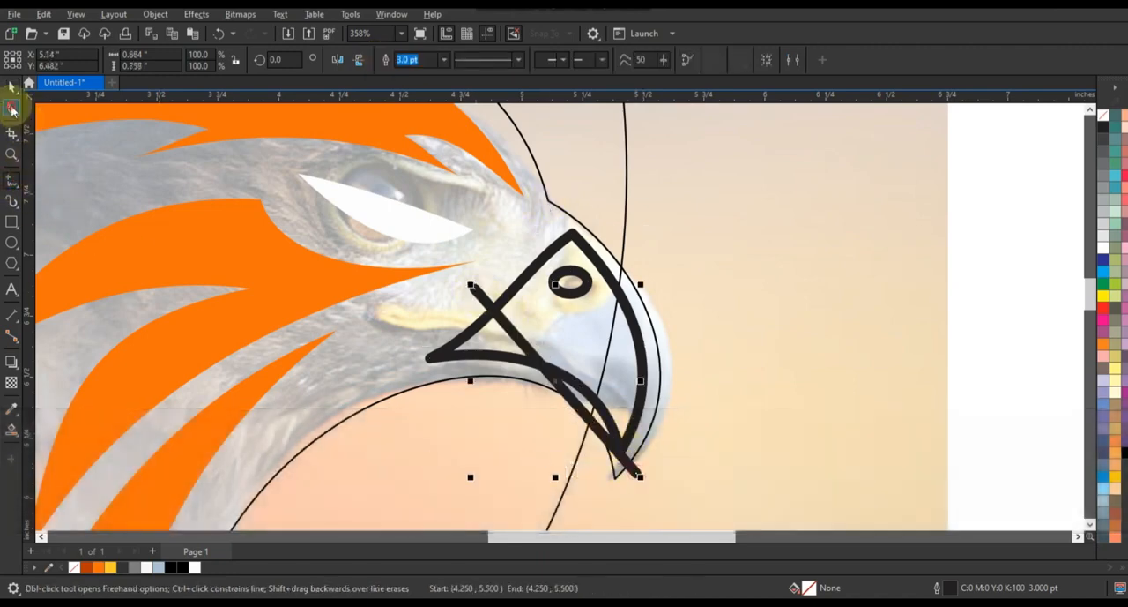
{"action": "left_click", "coordinate": [12, 107]}
{"action": "left_click_drag", "start_coordinate": [540, 357], "coordinate": [571, 329]}
{"action": "left_click_drag", "start_coordinate": [636, 473], "coordinate": [624, 477]}
{"action": "mouse_move", "coordinate": [602, 398]}
{"action": "left_mouse_down"}
{"action": "mouse_move", "coordinate": [614, 386]}
{"action": "mouse_move", "coordinate": [622, 397]}
{"action": "left_mouse_up"}
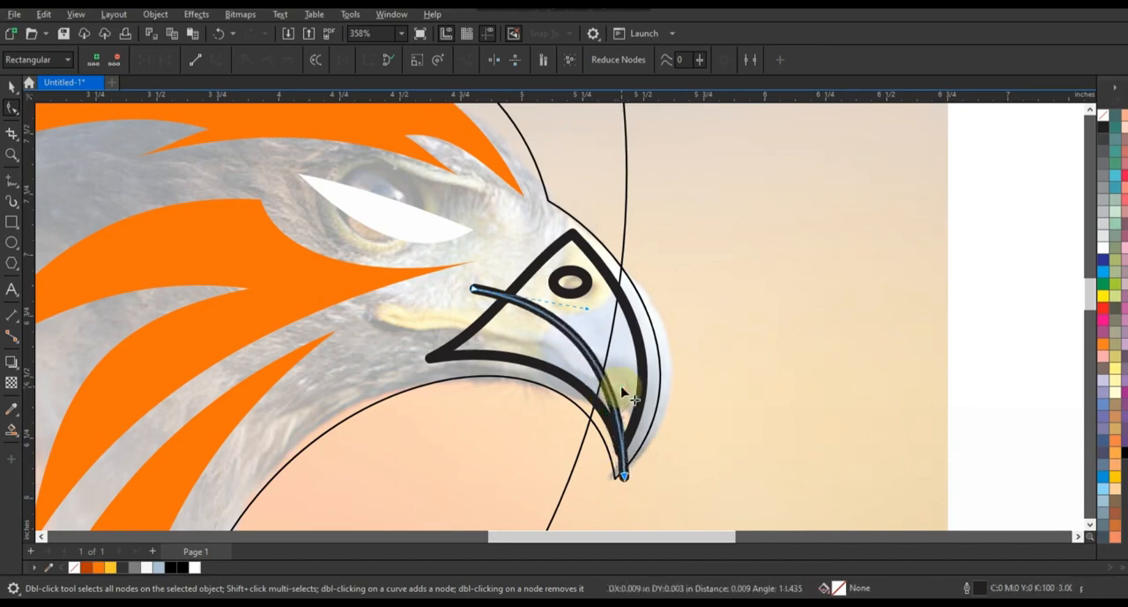
Smart-fill the beak regions on both sides of the dividing curve and weld the upper pieces together.
{"action": "left_click", "coordinate": [12, 430]}
{"action": "left_click", "coordinate": [626, 381]}
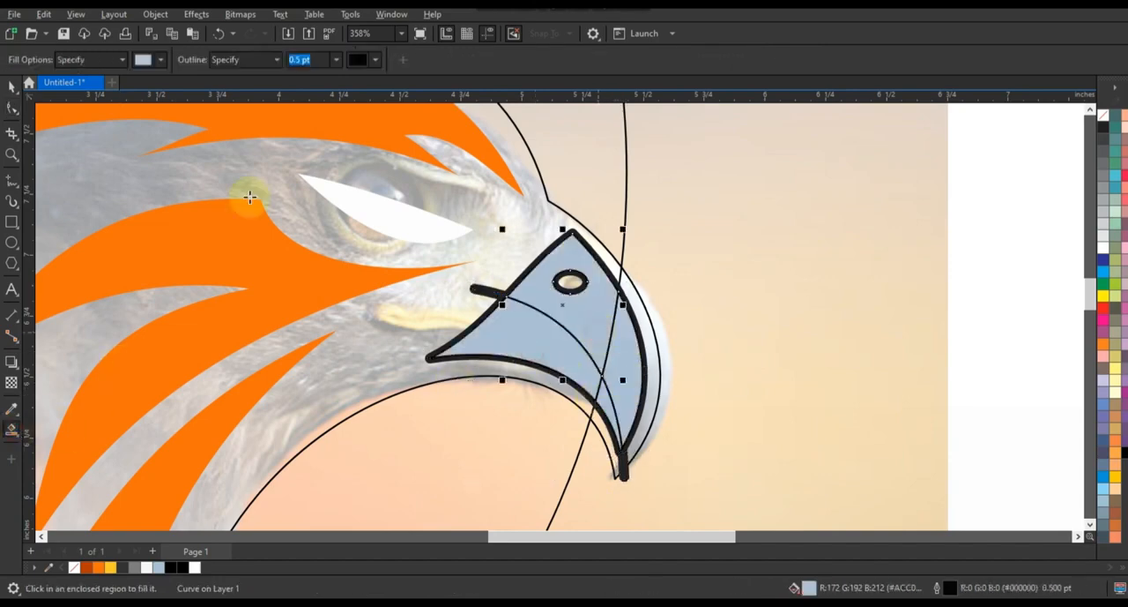
{"action": "key", "text": "space"}
{"action": "left_click", "coordinate": [604, 395], "text": "shift"}
{"action": "left_click", "coordinate": [629, 352], "text": "shift"}
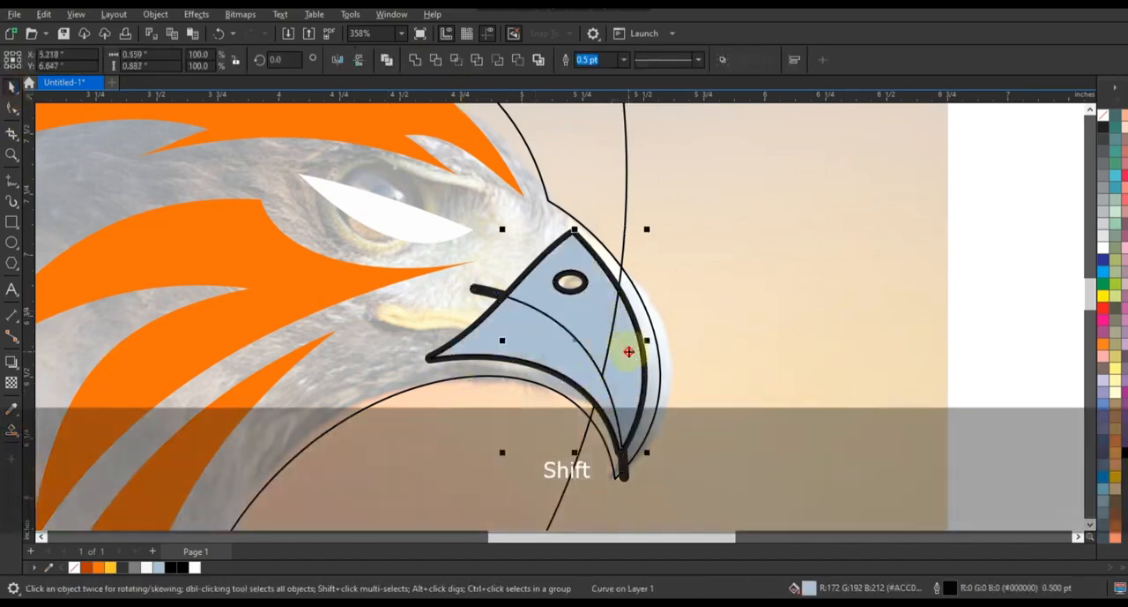
{"action": "left_click", "coordinate": [416, 61]}
Fill the upper beak gray #7D7D7D and the lower beak dark gray, and delete the dividing curve.
{"action": "left_click", "coordinate": [133, 567]}
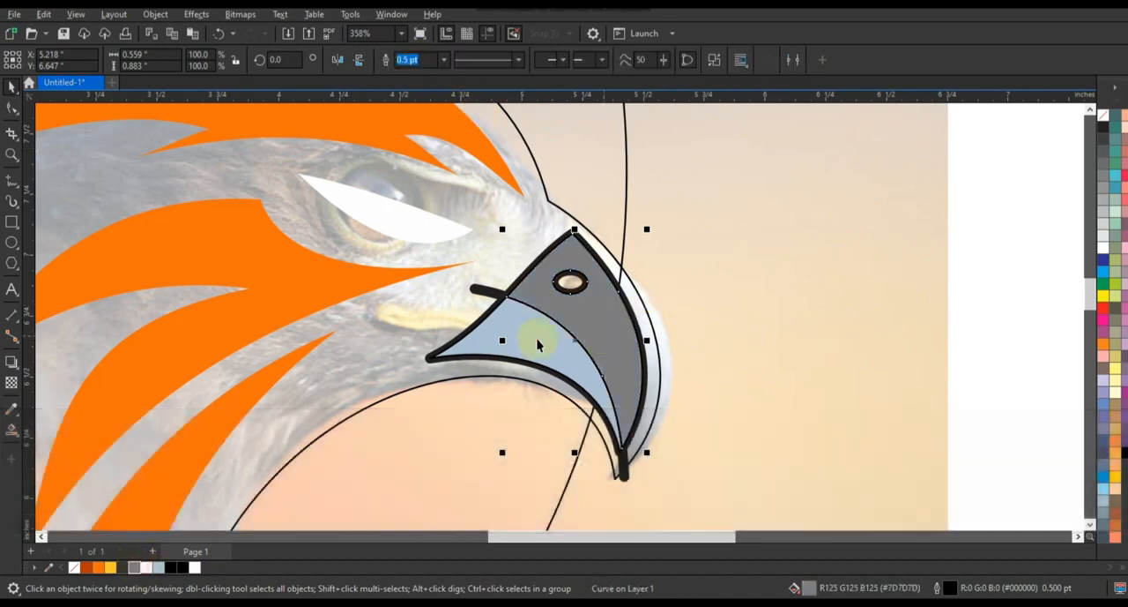
{"action": "left_click_drag", "start_coordinate": [139, 575], "coordinate": [501, 287]}
{"action": "key", "text": "Delete"}
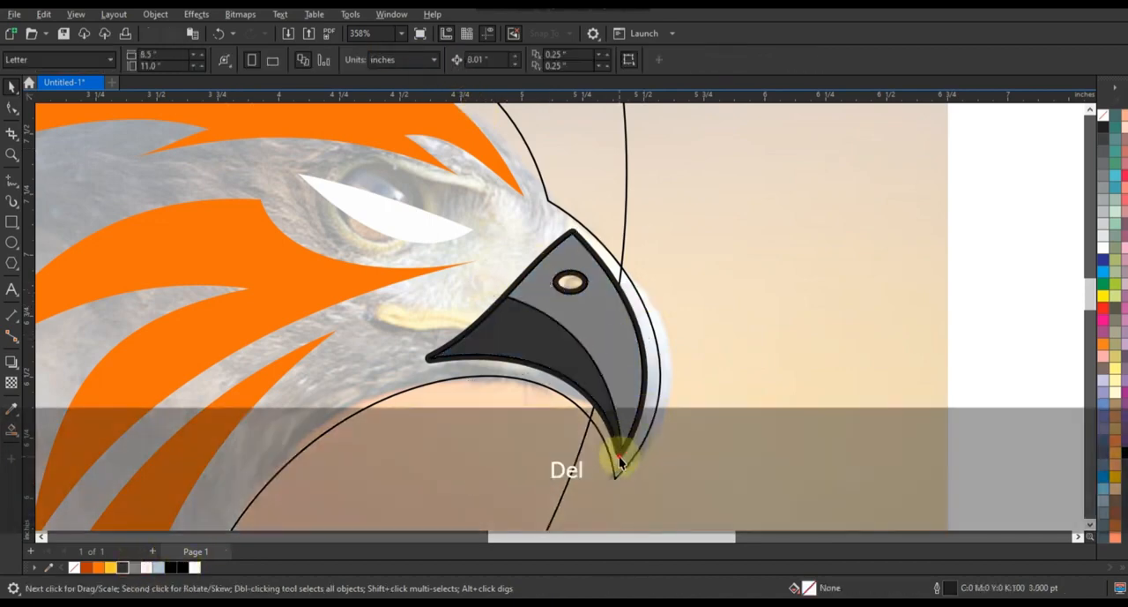
Remove the thick black outline curve around the beak and fill the head silhouette black.
{"action": "left_click", "coordinate": [640, 317]}
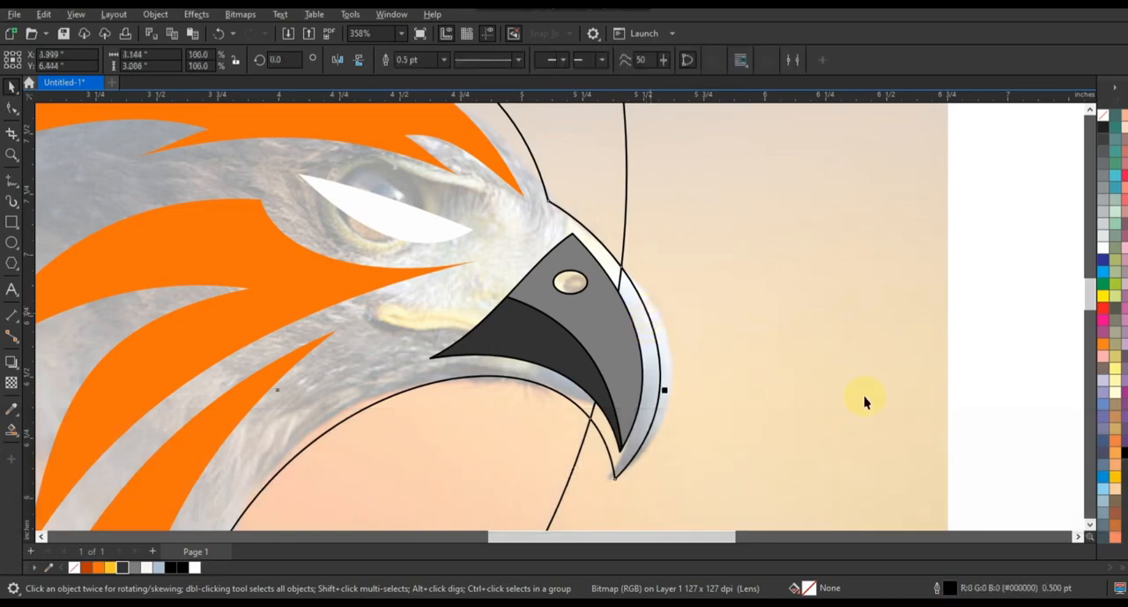
{"action": "key", "text": "F3"}
{"action": "key", "text": "Escape"}
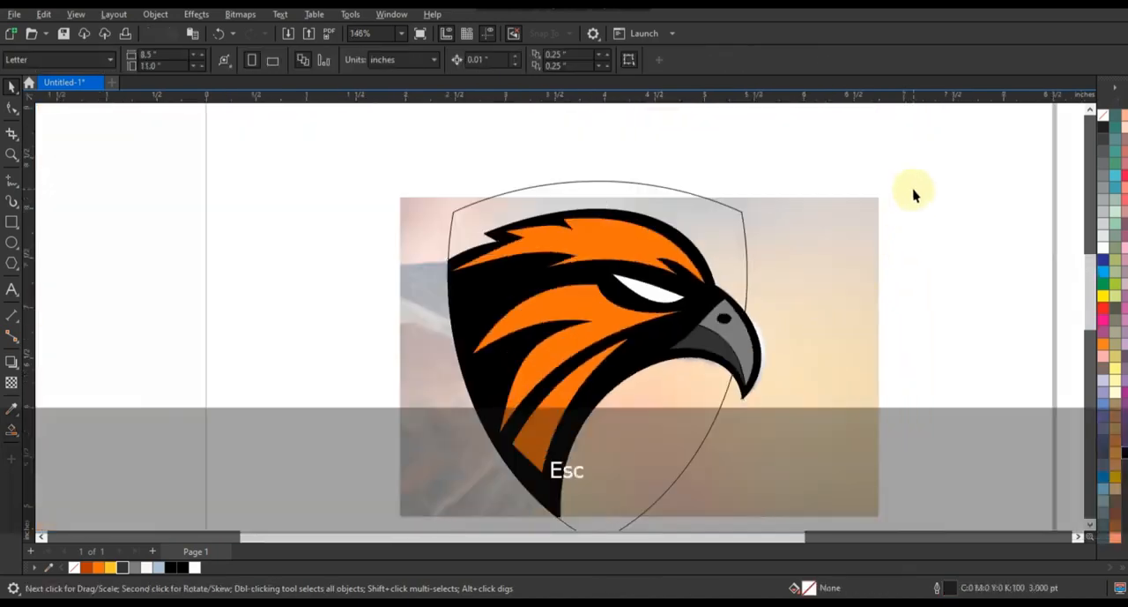
Remove the outlines from the orange feathers, the eye and the beak pieces.
{"action": "left_click_drag", "start_coordinate": [422, 496], "coordinate": [421, 496]}
{"action": "right_click", "coordinate": [1103, 117]}
{"action": "left_click", "coordinate": [964, 188]}
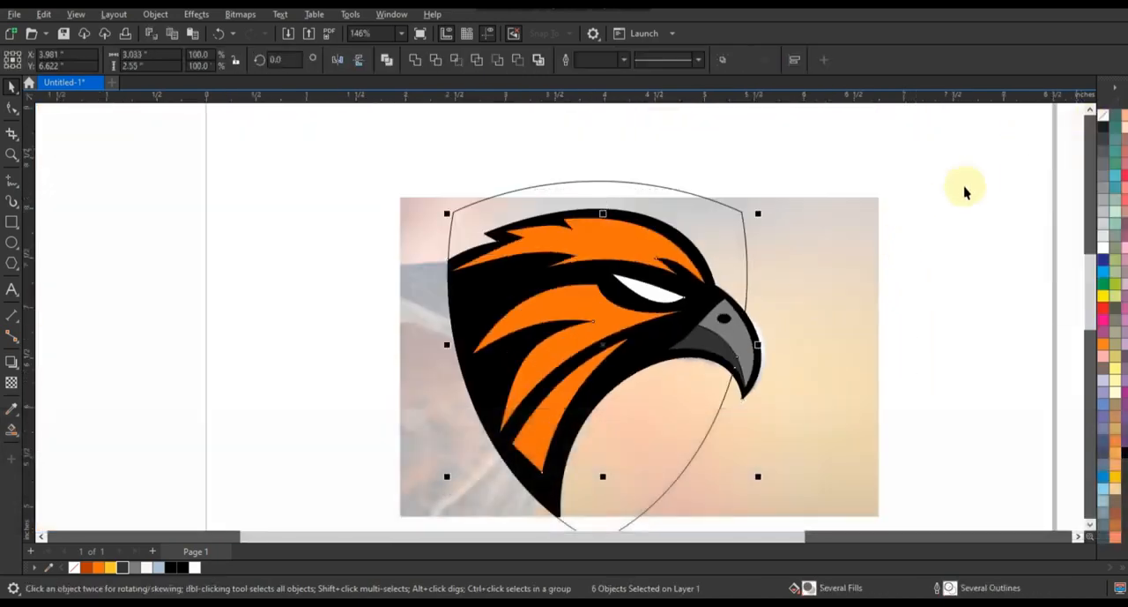
{"action": "left_click", "coordinate": [965, 188]}
Add an inward contour of about 0.12 inches to the shield outline and break the contour apart.
{"action": "left_click", "coordinate": [698, 218]}
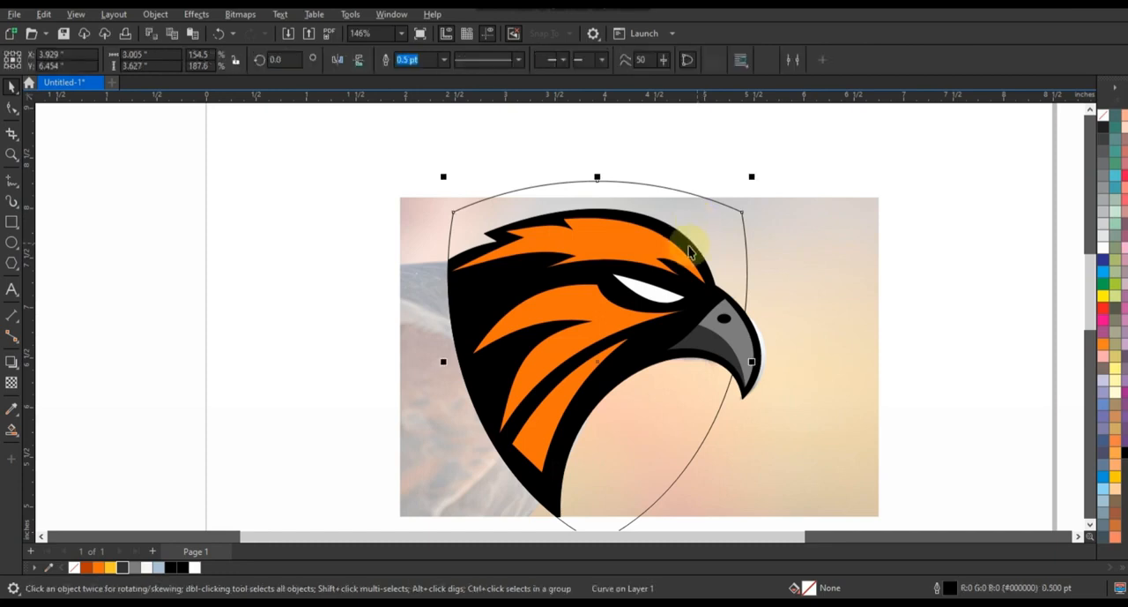
{"action": "left_click", "coordinate": [20, 370]}
{"action": "left_click", "coordinate": [44, 378]}
{"action": "left_click_drag", "start_coordinate": [597, 182], "coordinate": [599, 197]}
{"action": "left_click", "coordinate": [12, 86]}
{"action": "left_click", "coordinate": [155, 14]}
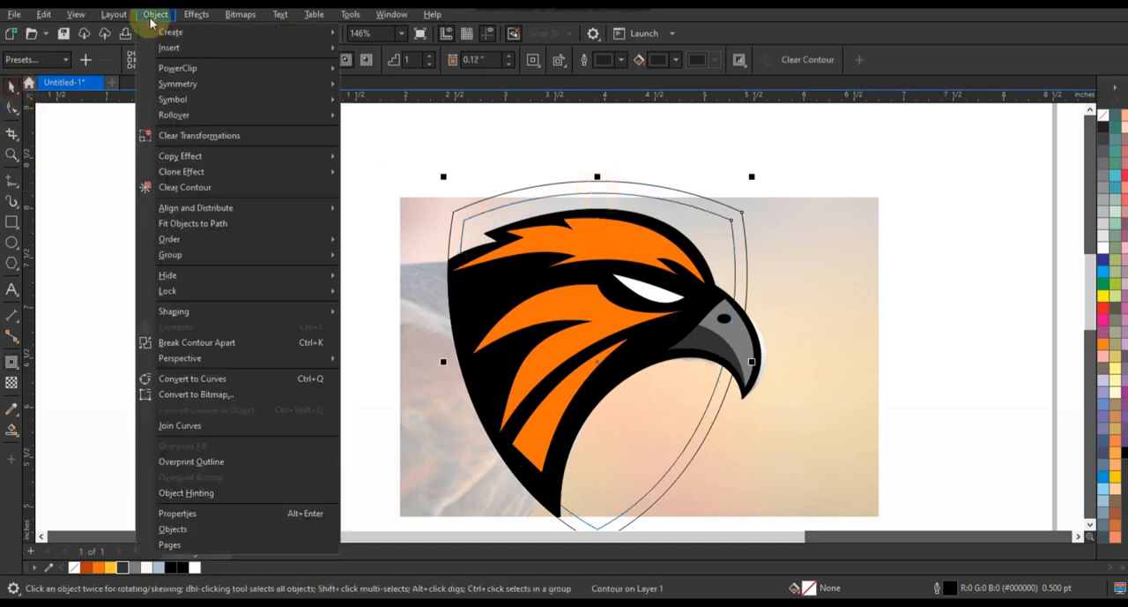
{"action": "left_click", "coordinate": [174, 341]}
Fill the inner shield shape gray #7D7D7D and the outer shield shape black.
{"action": "left_click", "coordinate": [473, 219]}
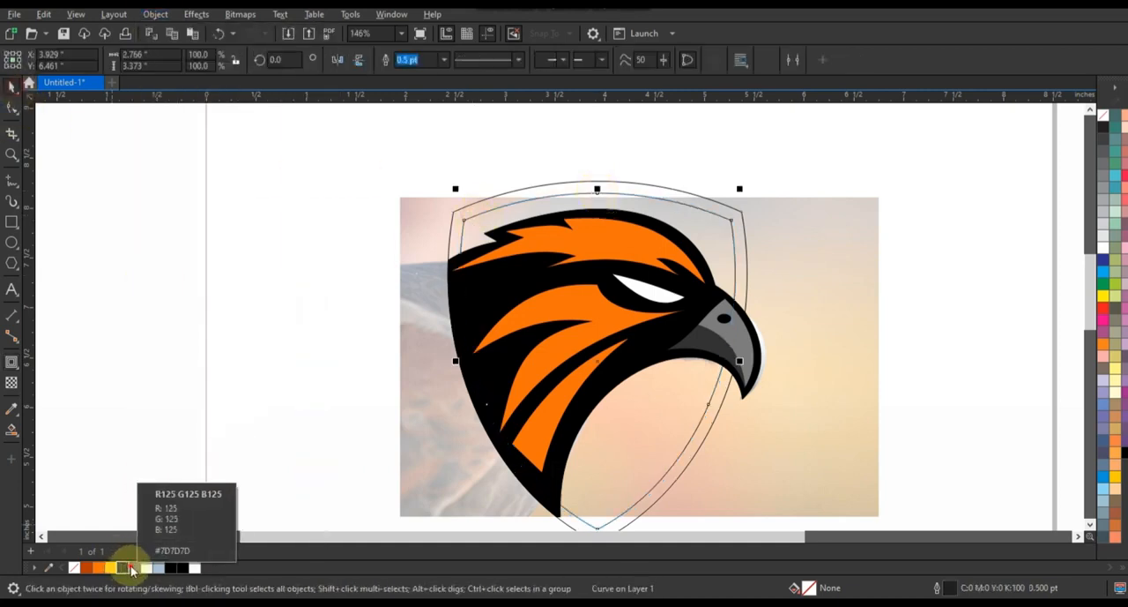
{"action": "left_click", "coordinate": [123, 567]}
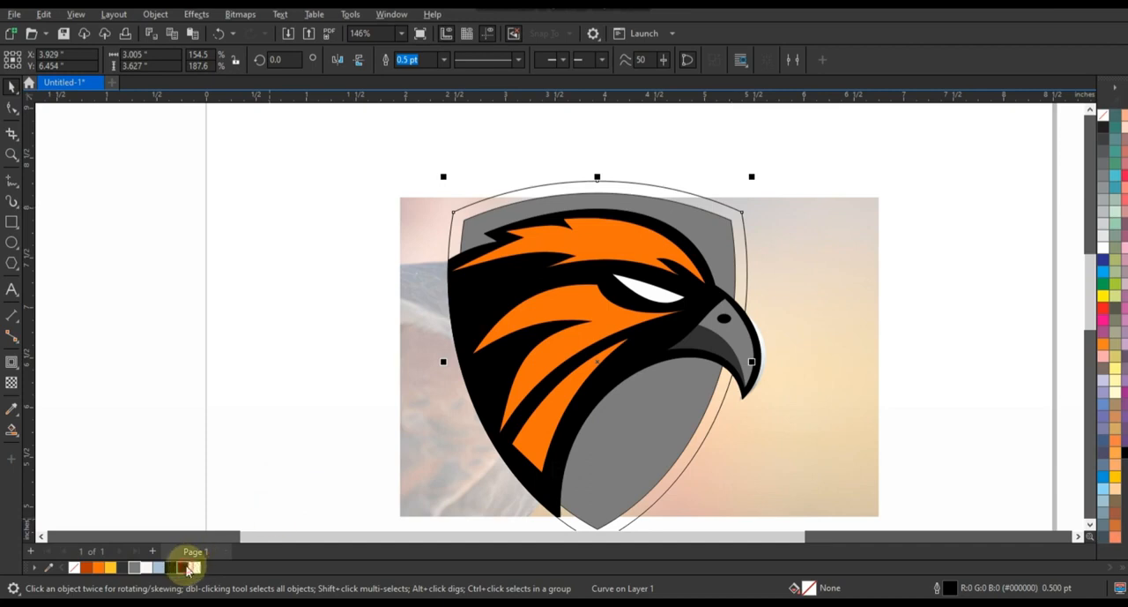
{"action": "left_click", "coordinate": [185, 566]}
{"action": "left_click", "coordinate": [159, 321]}
Recolor the inner shield shape dark gray with 80% black (K:80).
{"action": "left_click", "coordinate": [709, 233]}
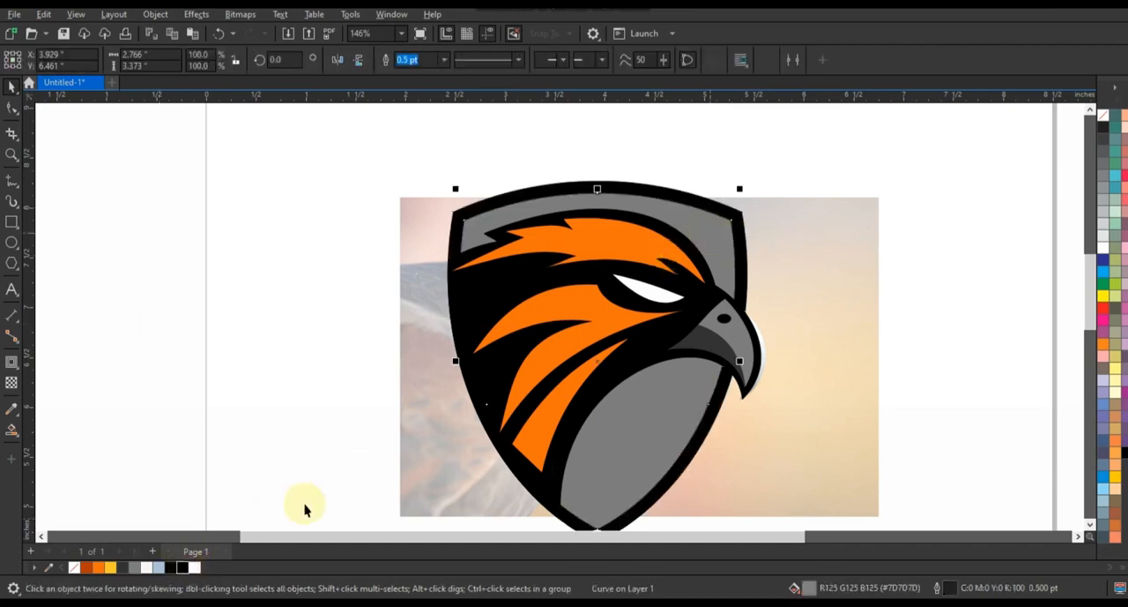
{"action": "left_click", "coordinate": [123, 568]}
{"action": "left_click", "coordinate": [1104, 151]}
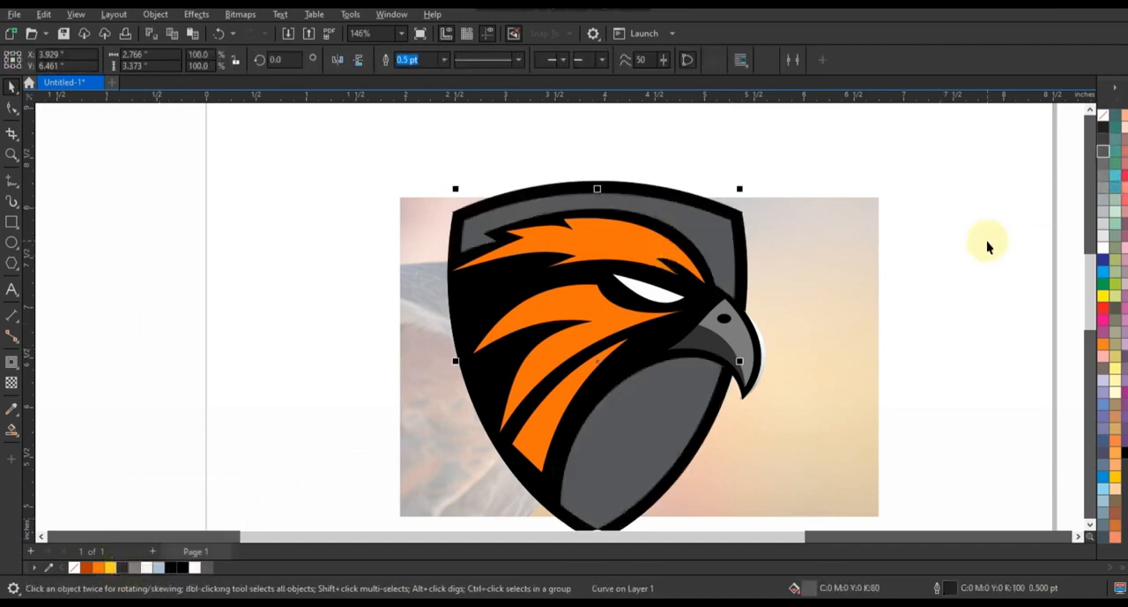
{"action": "left_click", "coordinate": [950, 257]}
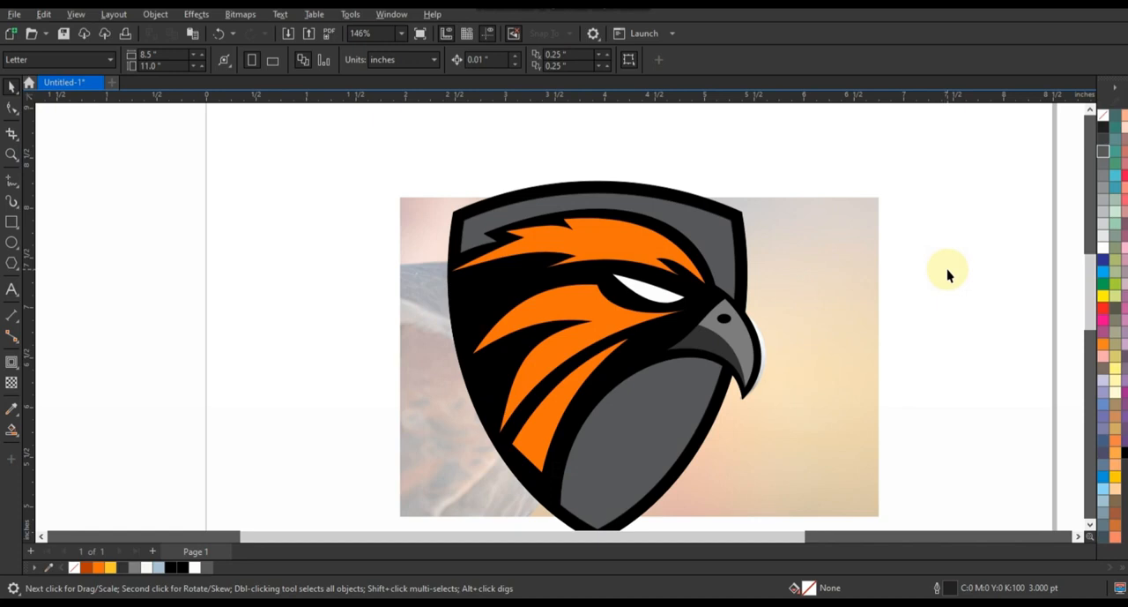
Draw a four-node zigzag curve across the top feather from above the beak to its rear tip, and arch its long segments.
{"action": "left_click", "coordinate": [15, 158]}
{"action": "left_click", "coordinate": [64, 157]}
{"action": "left_click_drag", "start_coordinate": [502, 194], "coordinate": [736, 422]}
{"action": "left_click", "coordinate": [12, 178]}
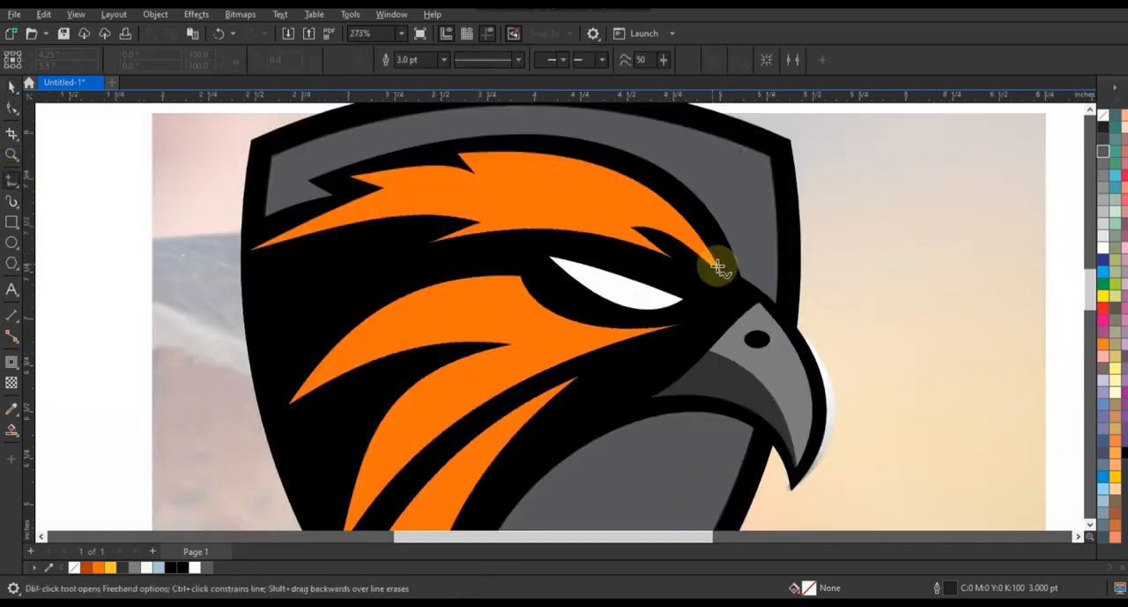
{"action": "left_click", "coordinate": [540, 179]}
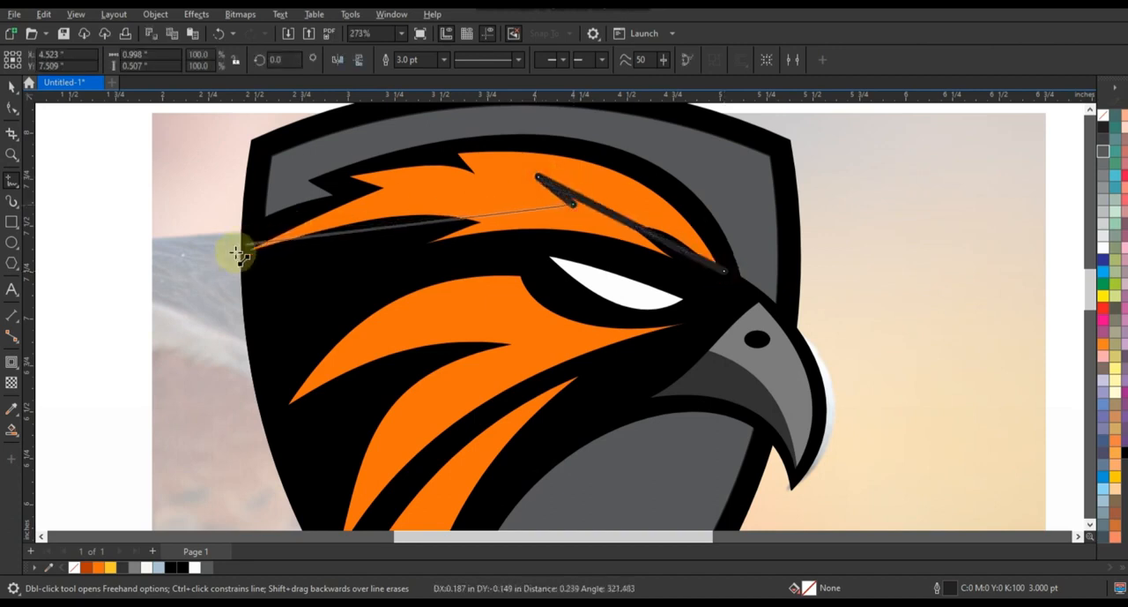
{"action": "left_click", "coordinate": [238, 254]}
{"action": "left_click", "coordinate": [12, 108]}
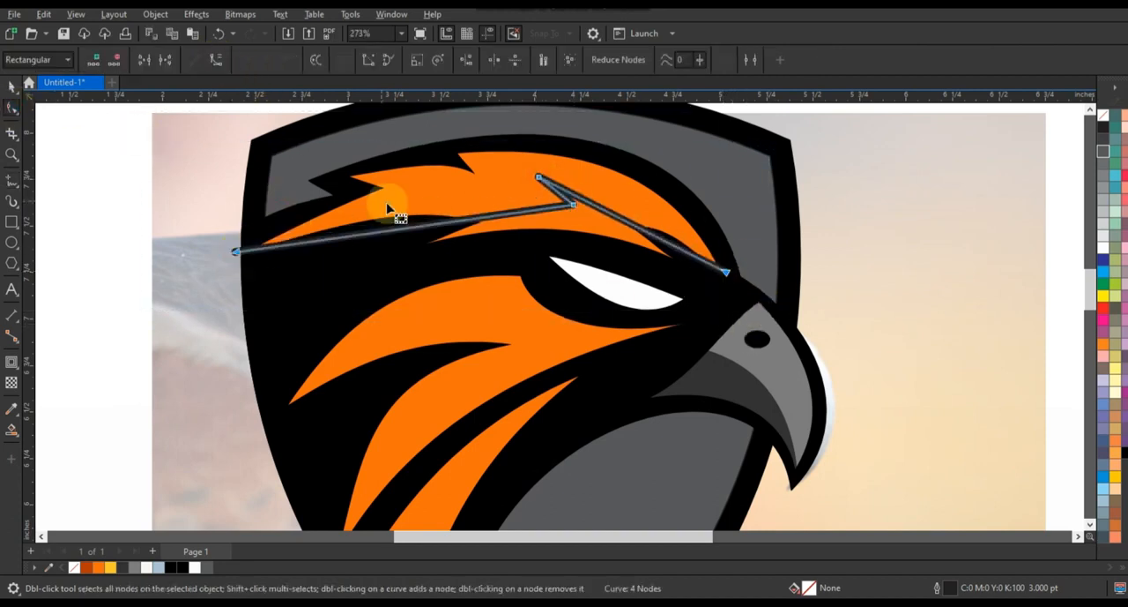
{"action": "left_click_drag", "start_coordinate": [388, 208], "coordinate": [403, 201]}
{"action": "left_click_drag", "start_coordinate": [631, 226], "coordinate": [621, 216]}
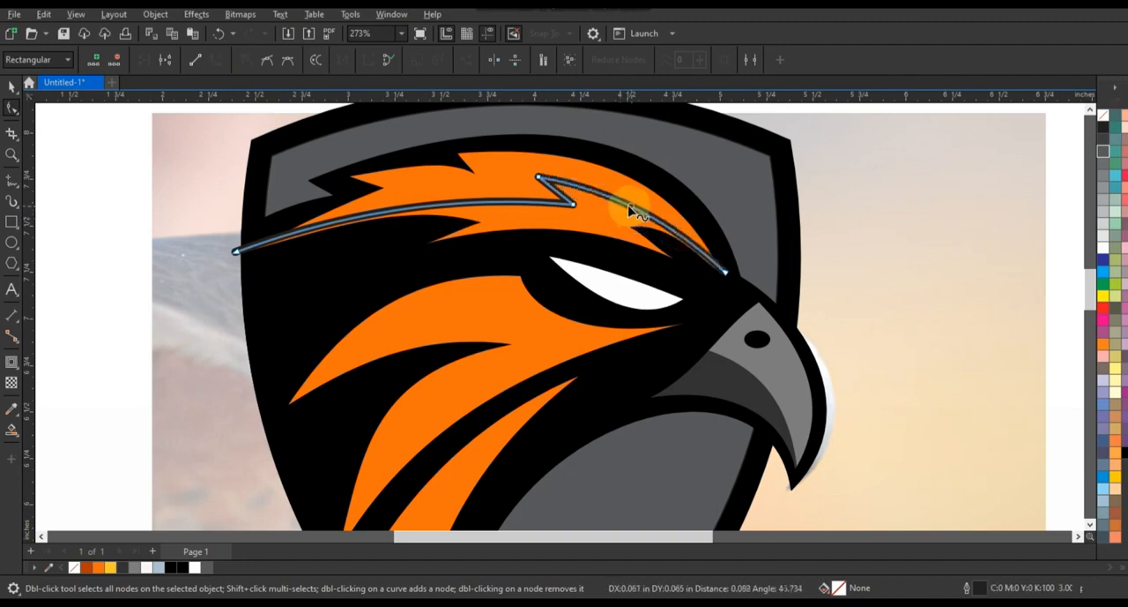
Draw a second four-node zigzag curve above the first one on the top feather and arch its long segments.
{"action": "left_click", "coordinate": [13, 180]}
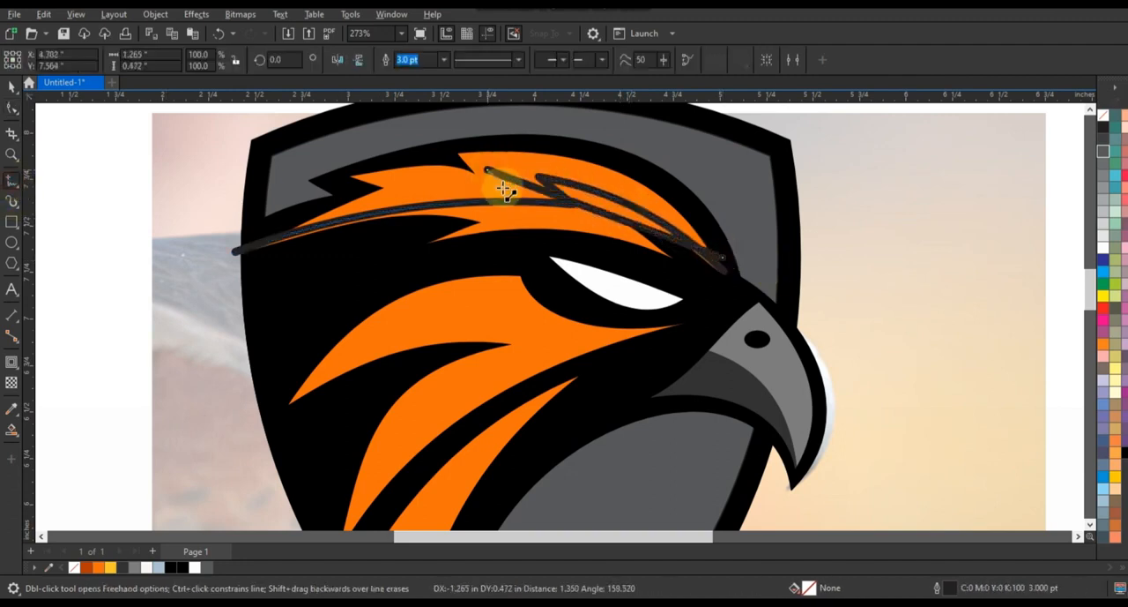
{"action": "left_click", "coordinate": [249, 249]}
{"action": "left_click", "coordinate": [12, 107]}
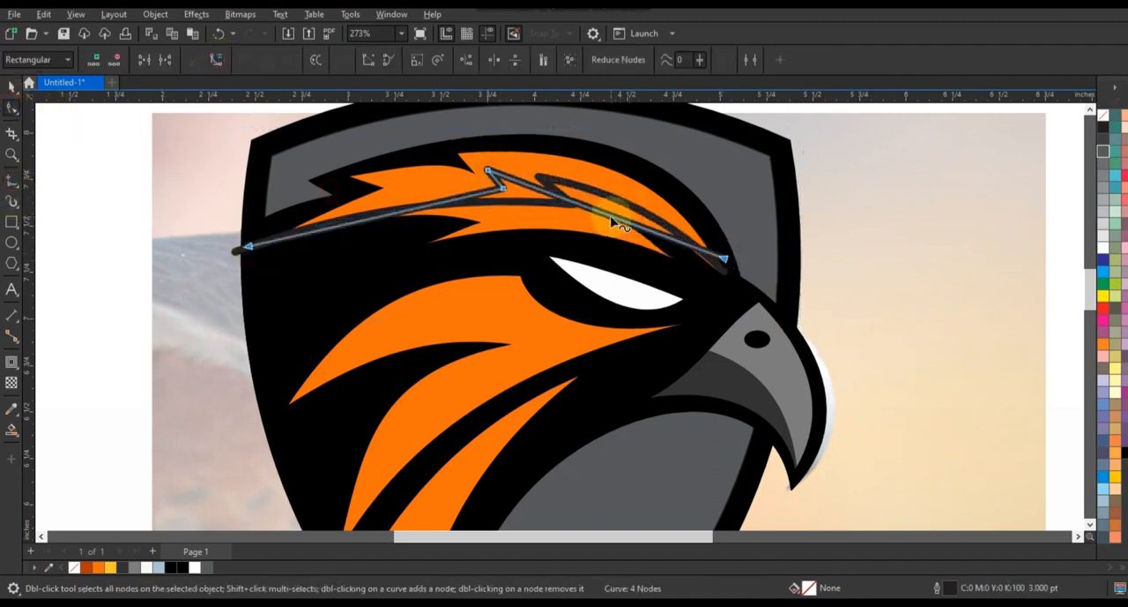
{"action": "left_click_drag", "start_coordinate": [620, 225], "coordinate": [605, 182]}
{"action": "left_click_drag", "start_coordinate": [411, 209], "coordinate": [406, 193]}
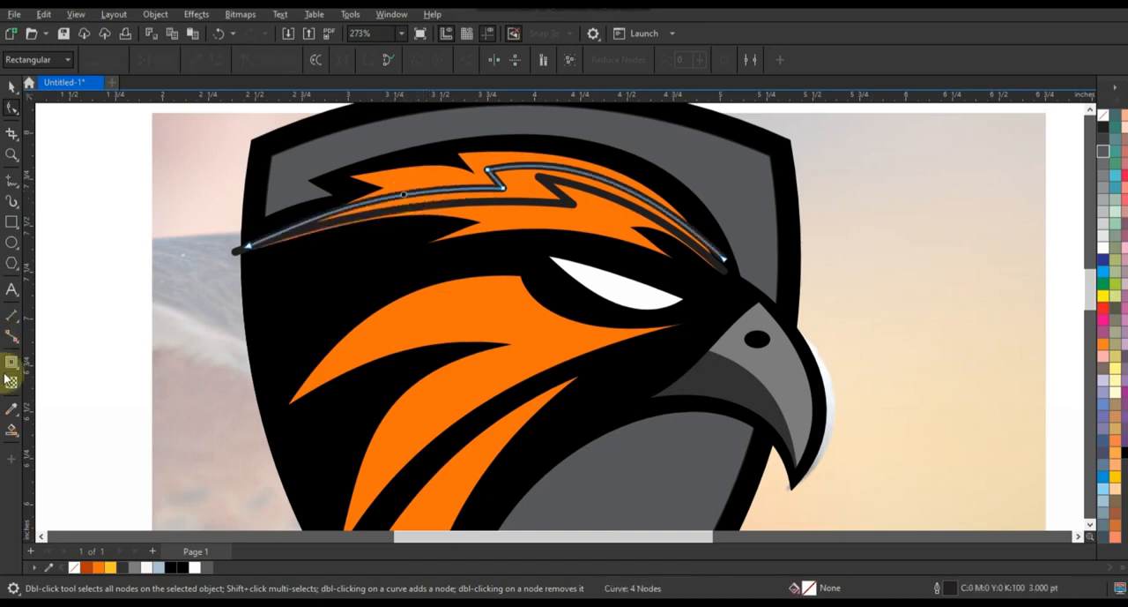
Smart-fill the top feather's regions divided by the zigzag curves and delete both curves.
{"action": "left_click", "coordinate": [11, 429]}
{"action": "left_click", "coordinate": [483, 169]}
{"action": "key", "text": "space"}
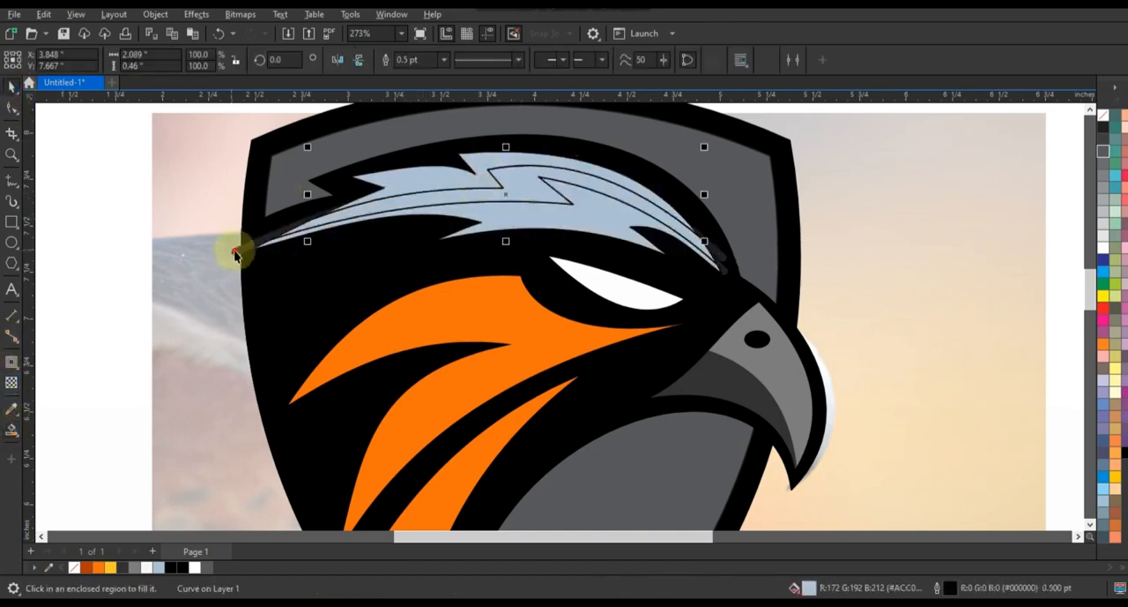
{"action": "left_click", "coordinate": [237, 250]}
{"action": "key", "text": "Delete"}
{"action": "left_click", "coordinate": [275, 245]}
{"action": "key", "text": "Delete"}
Color the top feather's lower band dark orange, its middle band orange and its upper band yellow.
{"action": "left_click", "coordinate": [277, 244]}
{"action": "left_click", "coordinate": [86, 567]}
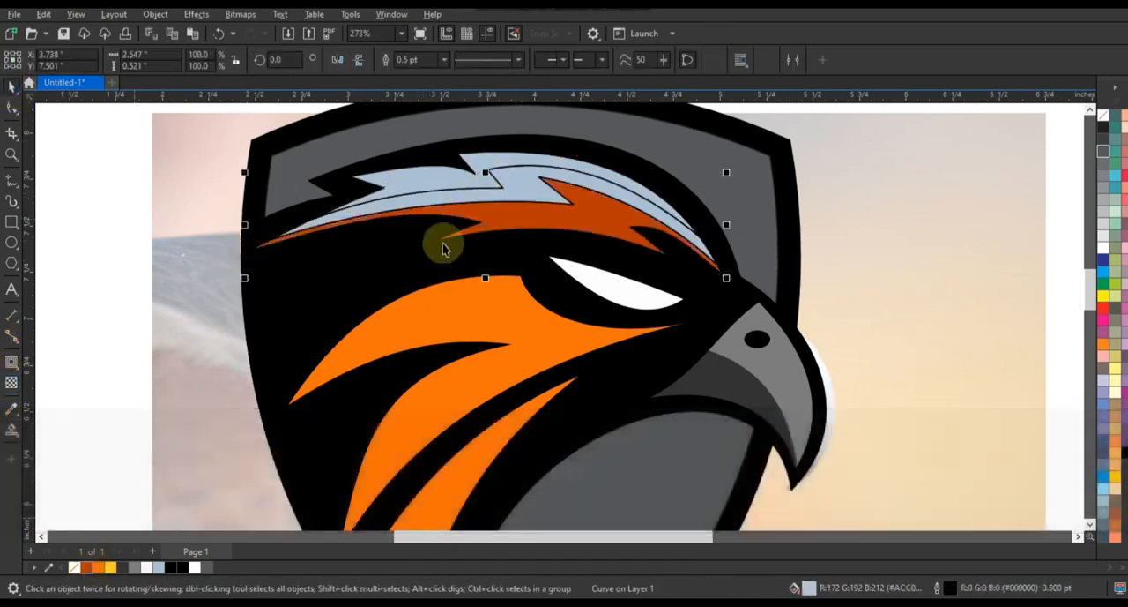
{"action": "left_click", "coordinate": [441, 196]}
{"action": "left_click", "coordinate": [98, 567]}
{"action": "left_click", "coordinate": [109, 567]}
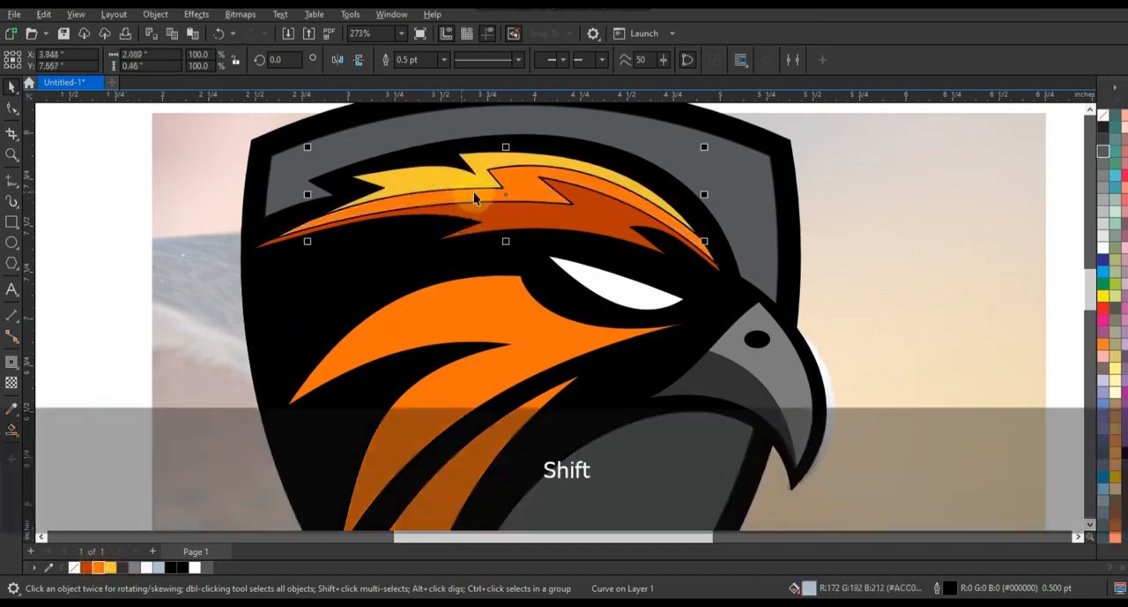
Remove the outlines from the three colored bands of the top feather.
{"action": "left_click", "coordinate": [502, 220], "text": "shift"}
{"action": "right_click", "coordinate": [1105, 121]}
{"action": "key", "text": "F3"}
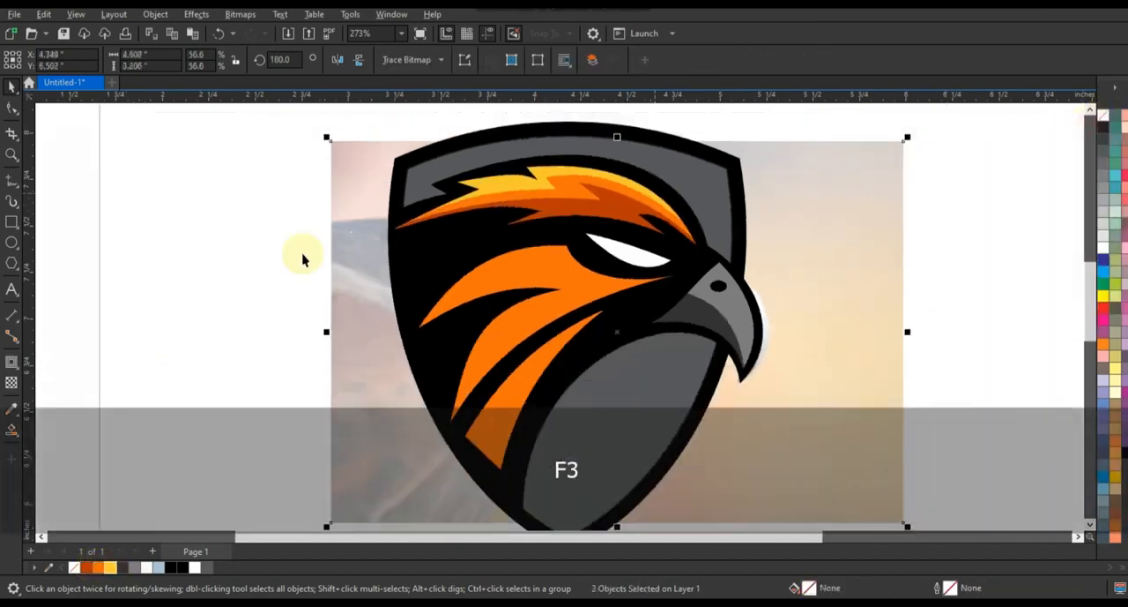
{"action": "key", "text": "Escape"}
Draw a four-node dividing curve through the large cheek feather between its two rear tips, and bend its three segments along the feather.
{"action": "left_click_drag", "start_coordinate": [377, 159], "coordinate": [768, 415]}
{"action": "key", "text": "F5"}
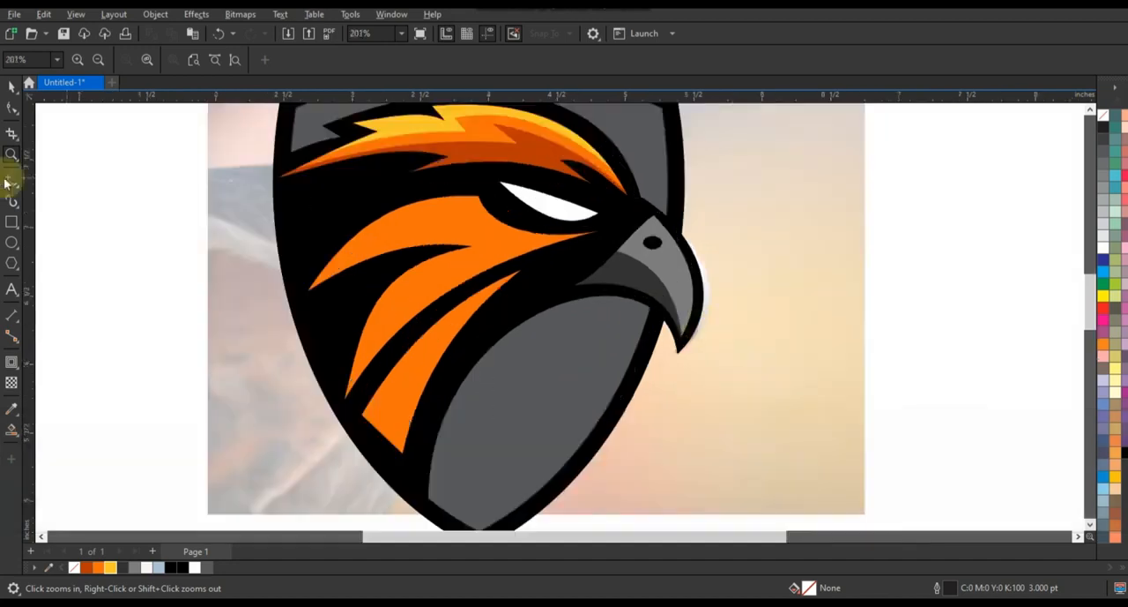
{"action": "double_click", "coordinate": [461, 214]}
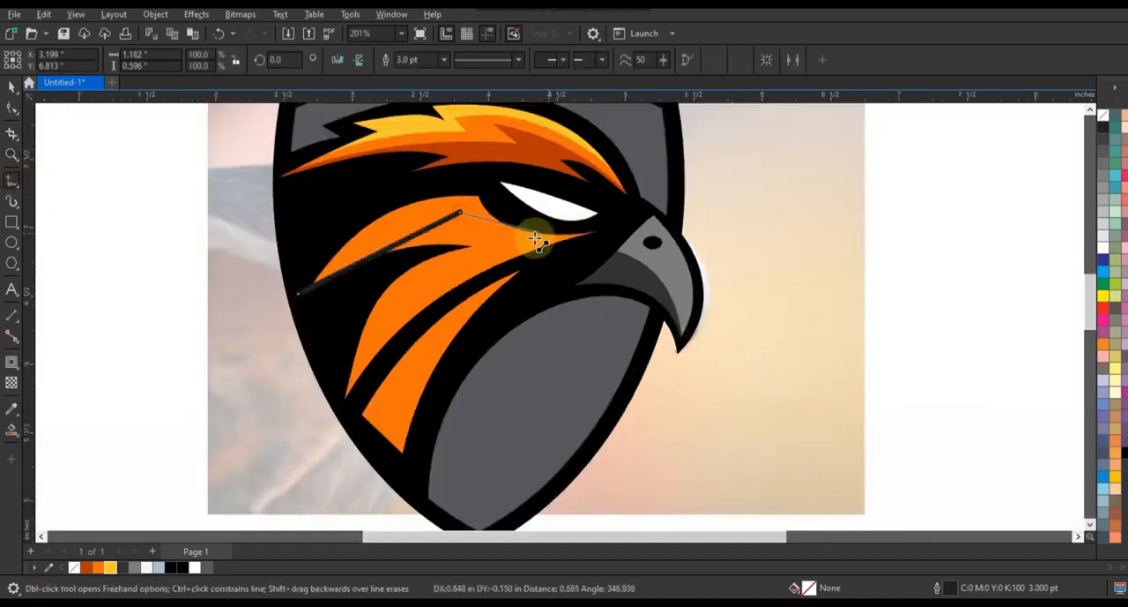
{"action": "double_click", "coordinate": [13, 108]}
{"action": "left_click", "coordinate": [218, 60]}
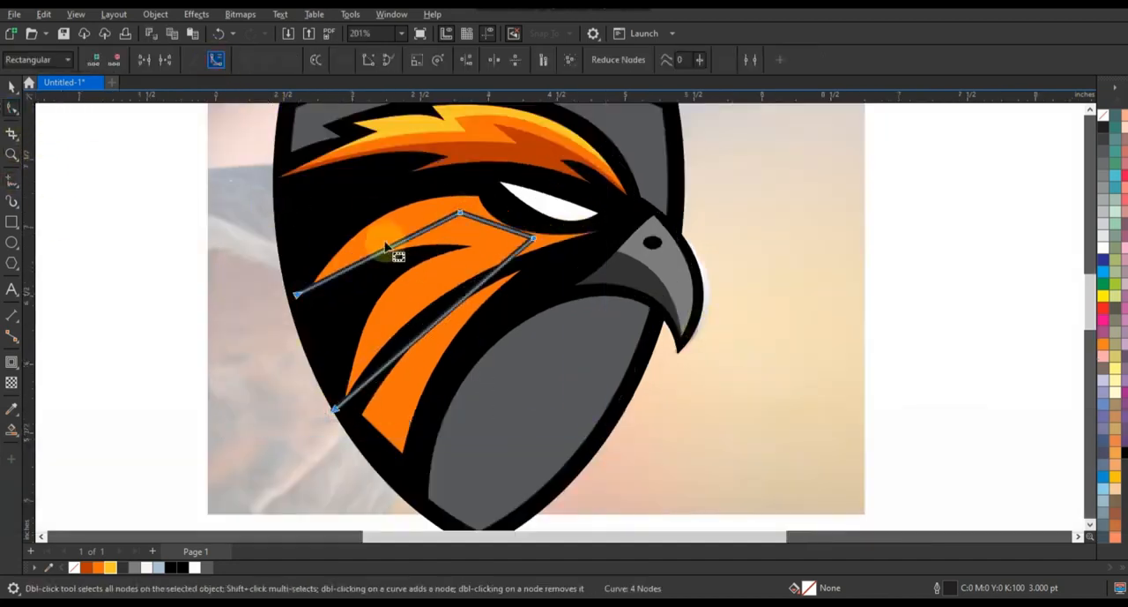
{"action": "left_click_drag", "start_coordinate": [396, 245], "coordinate": [381, 230]}
{"action": "left_click_drag", "start_coordinate": [492, 222], "coordinate": [485, 232]}
{"action": "left_click_drag", "start_coordinate": [455, 305], "coordinate": [431, 287]}
Smart-fill the cheek feather's outer edge region in dark orange and delete the dividing curve.
{"action": "left_click", "coordinate": [12, 429]}
{"action": "left_click", "coordinate": [564, 243]}
{"action": "left_click", "coordinate": [13, 88]}
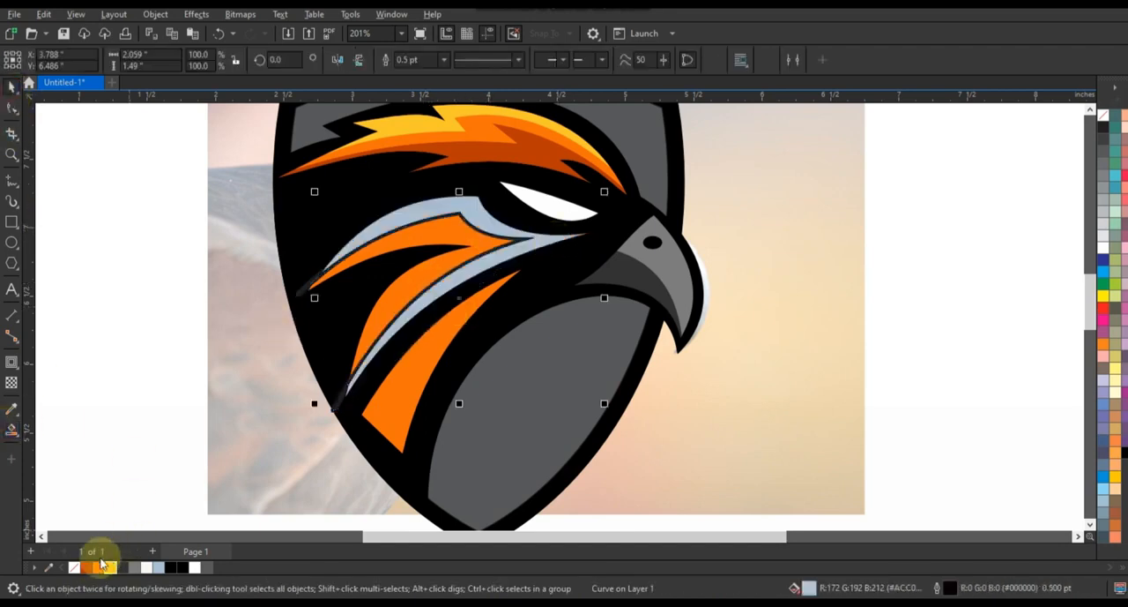
{"action": "left_click", "coordinate": [87, 567]}
{"action": "left_click", "coordinate": [117, 446]}
{"action": "left_click", "coordinate": [347, 399]}
{"action": "key", "text": "Delete"}
Remove the outlines from the two pieces of the large cheek feather.
{"action": "left_click", "coordinate": [422, 297]}
{"action": "left_click", "coordinate": [427, 277], "text": "shift"}
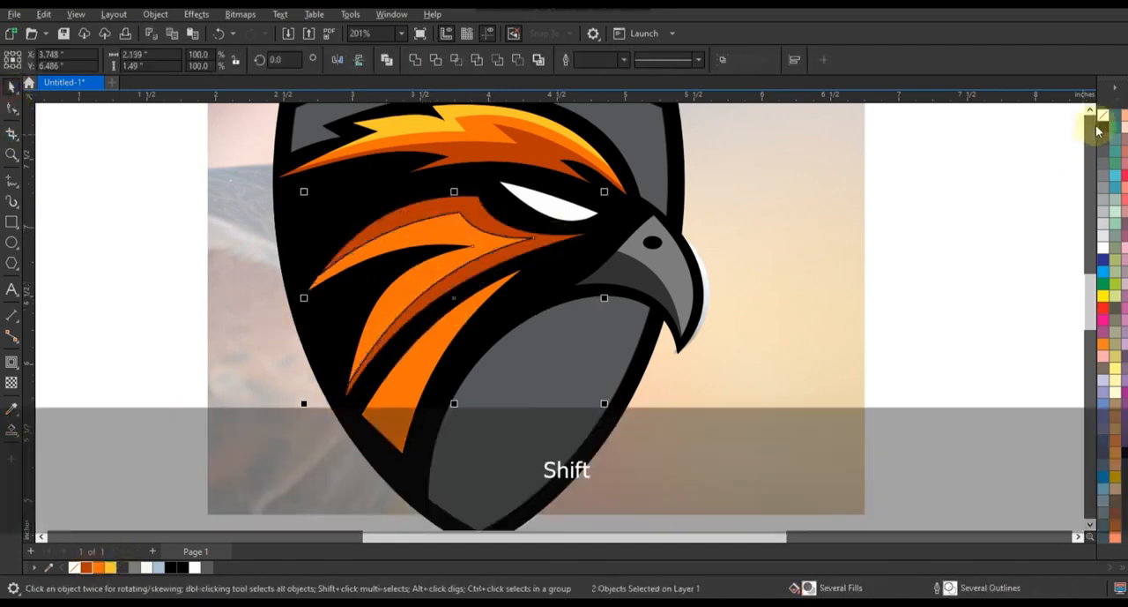
{"action": "right_click", "coordinate": [1103, 116]}
{"action": "left_click", "coordinate": [1088, 128]}
{"action": "left_click", "coordinate": [971, 211]}
Draw a dividing line along the lowest feather from its front tip to its base, and arch it to follow the feather.
{"action": "left_click", "coordinate": [8, 182]}
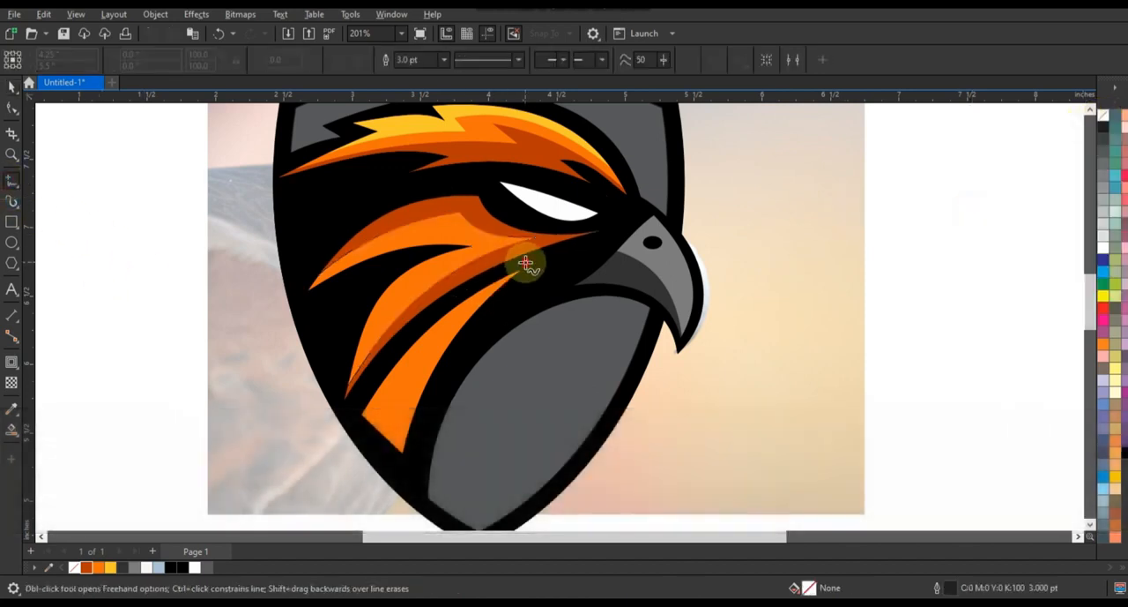
{"action": "left_click", "coordinate": [527, 260]}
{"action": "left_click", "coordinate": [375, 435]}
{"action": "left_click", "coordinate": [12, 108]}
{"action": "left_click_drag", "start_coordinate": [282, 201], "coordinate": [592, 479]}
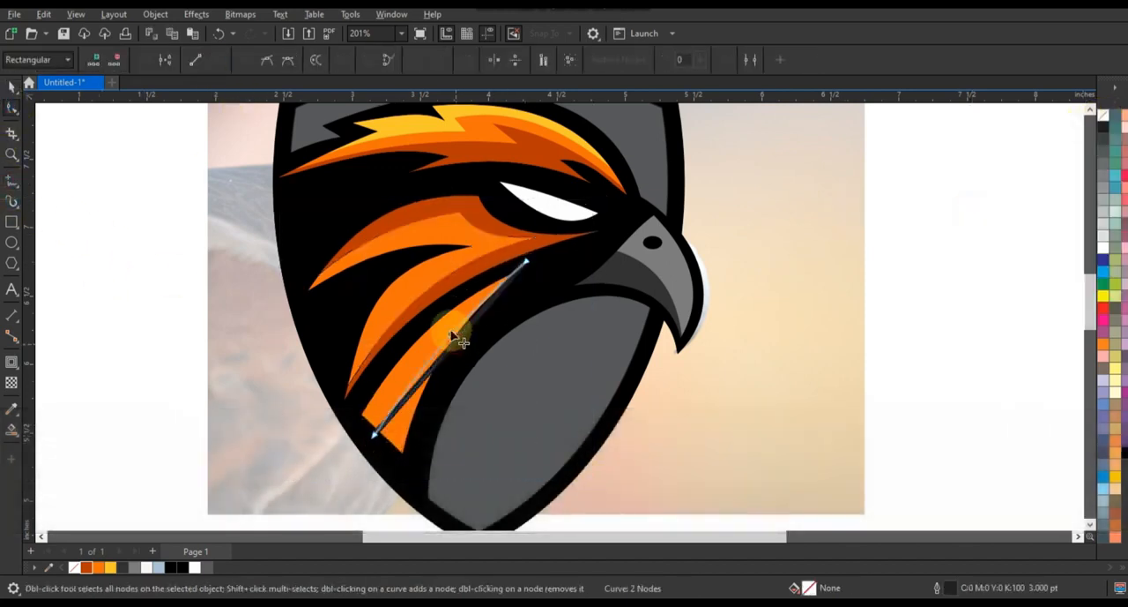
{"action": "left_click_drag", "start_coordinate": [450, 335], "coordinate": [446, 325]}
Smart-fill the inner side of the lowest feather, color it dark orange, and delete the dividing line.
{"action": "left_click", "coordinate": [11, 429]}
{"action": "left_click", "coordinate": [434, 357]}
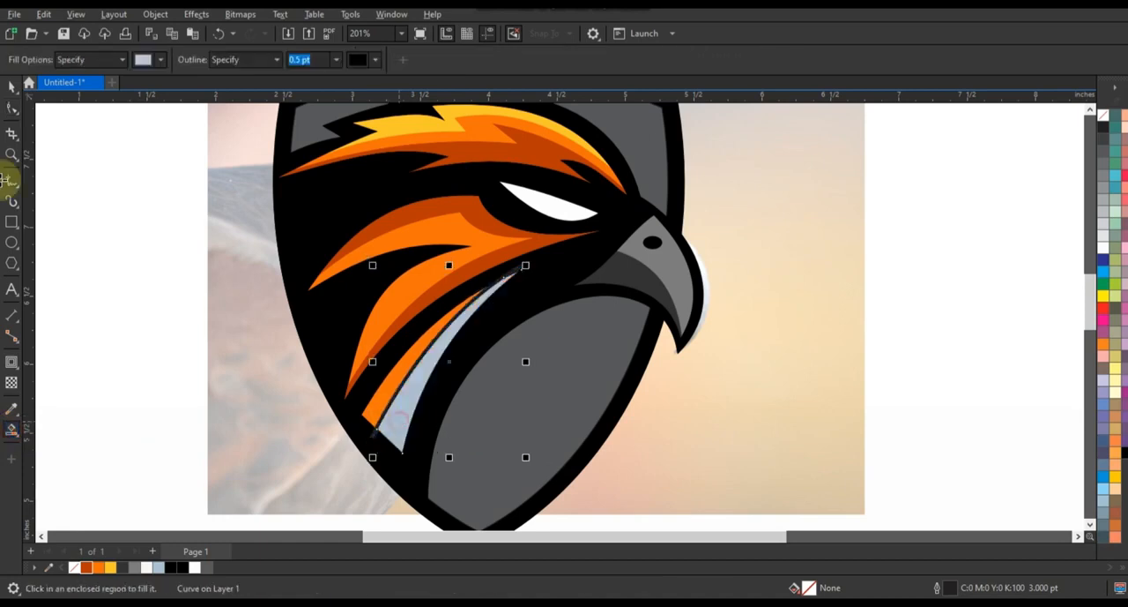
{"action": "left_click", "coordinate": [11, 86]}
{"action": "left_click", "coordinate": [86, 568]}
{"action": "left_click", "coordinate": [374, 435]}
{"action": "key", "text": "Delete"}
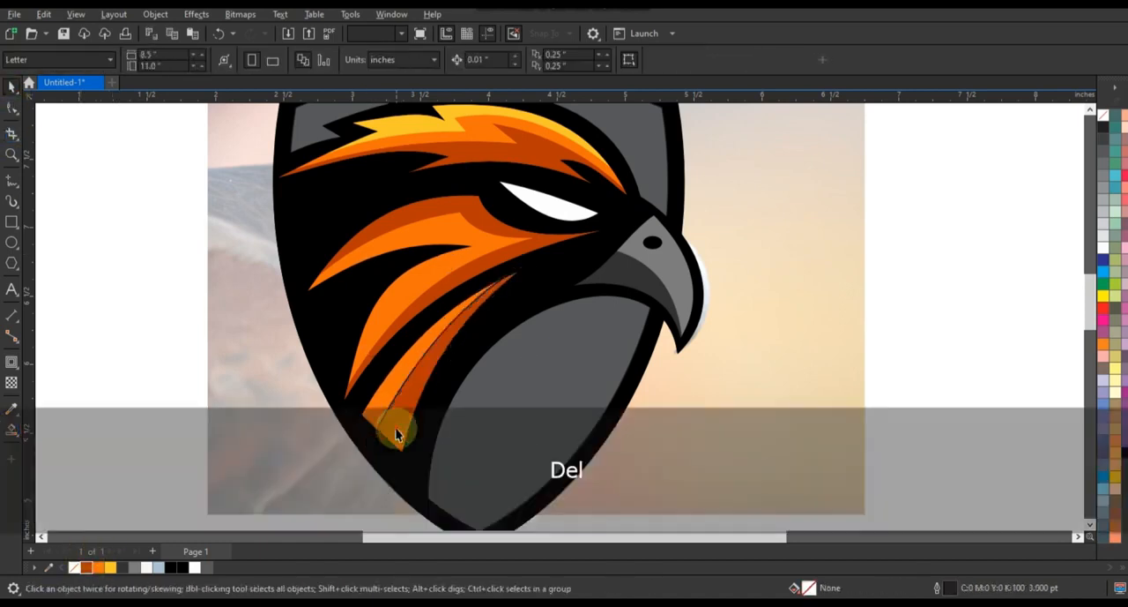
Remove the outlines from the two pieces of the lowest feather.
{"action": "left_click", "coordinate": [420, 368]}
{"action": "left_click", "coordinate": [412, 363], "text": "shift"}
{"action": "right_click", "coordinate": [1105, 118]}
{"action": "left_click", "coordinate": [1007, 224]}
Draw a five-sided polygon on the empty area beside the page and reshape its edges inward into a five-pointed star.
{"action": "key", "text": "F3"}
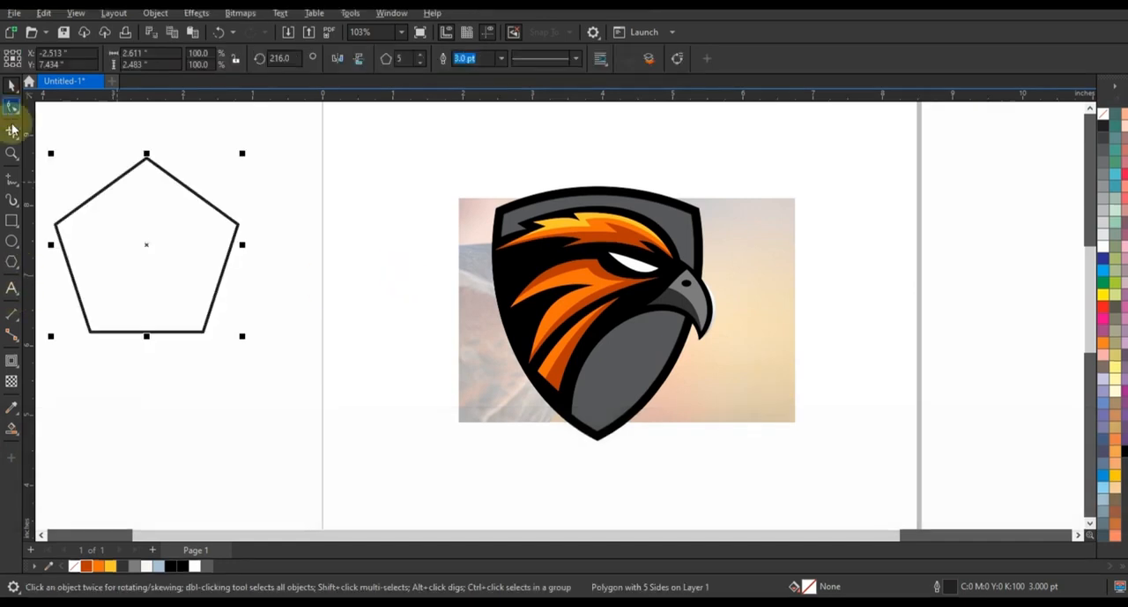
{"action": "left_click", "coordinate": [12, 106]}
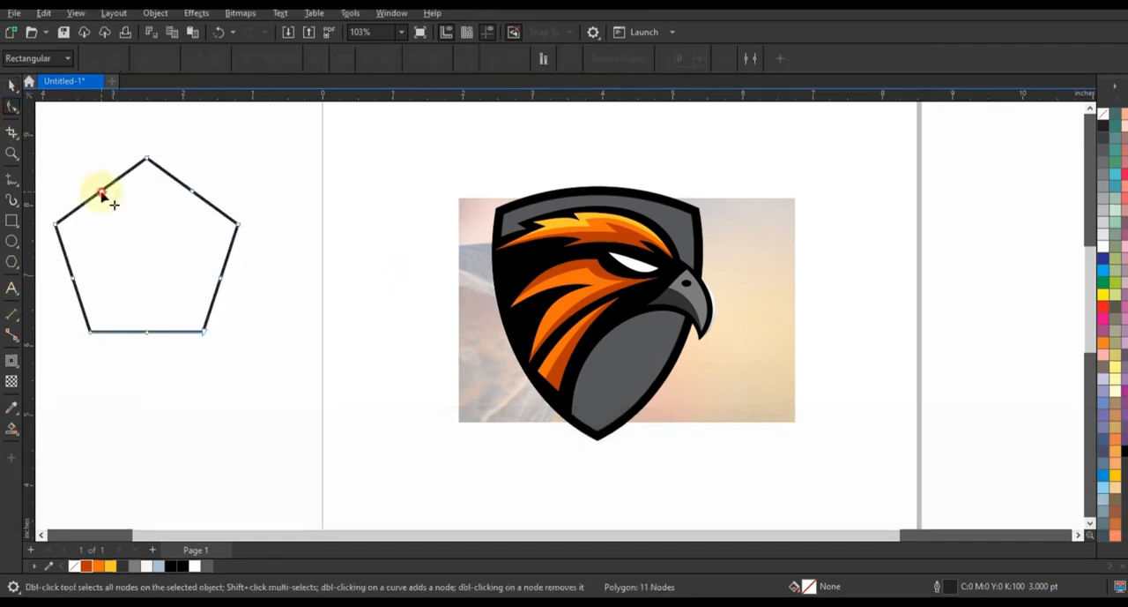
{"action": "left_click_drag", "start_coordinate": [99, 196], "coordinate": [111, 229]}
Add a one-step inward contour of about 0.208 inches to the star.
{"action": "left_click", "coordinate": [12, 87]}
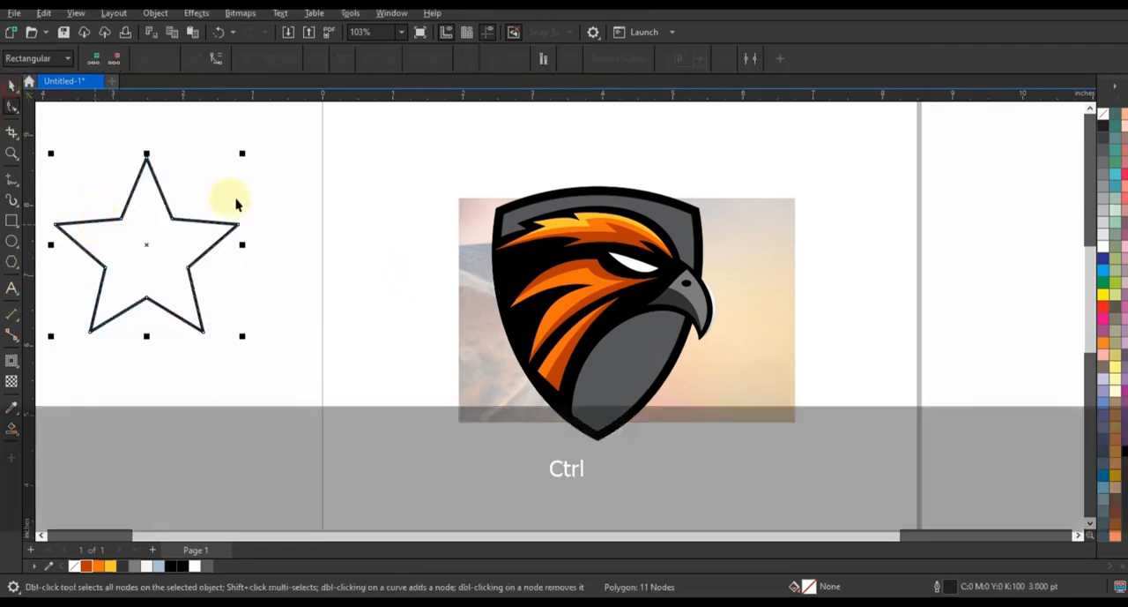
{"action": "left_click", "coordinate": [13, 360]}
{"action": "left_click_drag", "start_coordinate": [148, 160], "coordinate": [148, 176]}
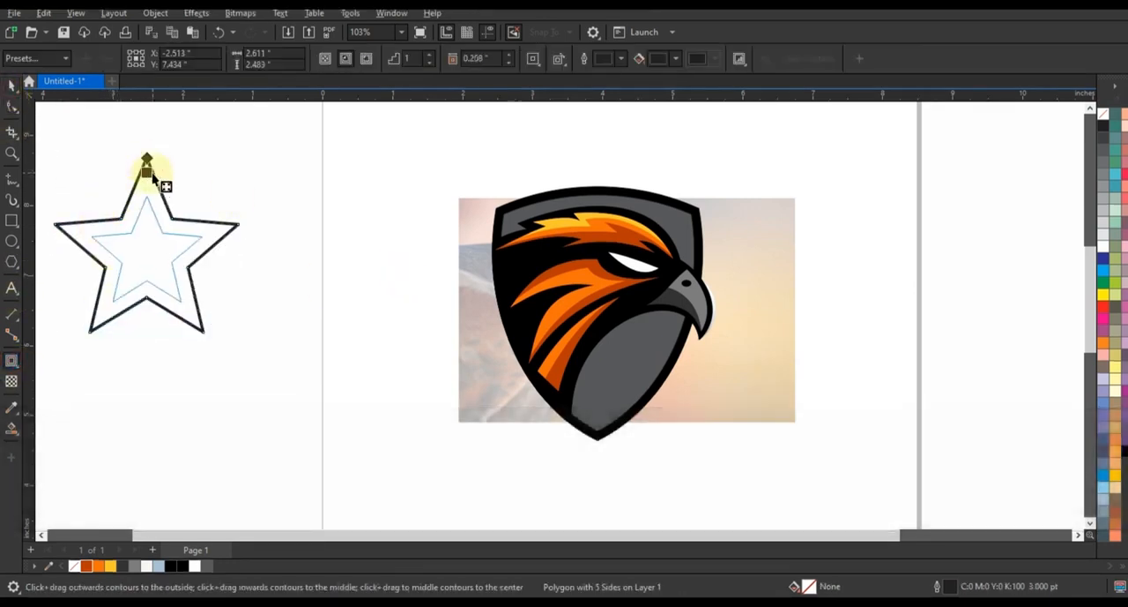
{"action": "left_click", "coordinate": [13, 87]}
{"action": "key", "text": "shift+F2"}
{"action": "key", "text": "F3"}
{"action": "key", "text": "F3"}
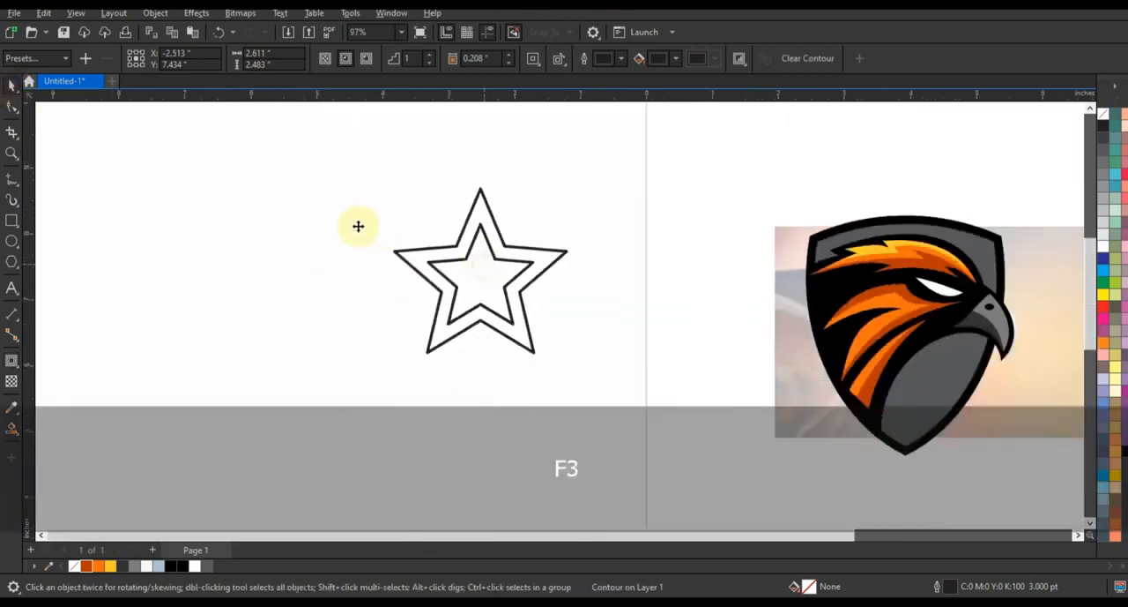
Draw an ellipse about 5.94 × 2.61 inches across the star's lower half and align their centers on the same vertical axis.
{"action": "key", "text": "F7"}
{"action": "left_click_drag", "start_coordinate": [137, 407], "coordinate": [537, 227]}
{"action": "left_click", "coordinate": [12, 86]}
{"action": "left_click", "coordinate": [372, 221], "text": "shift"}
{"action": "key", "text": "c"}
{"action": "left_click", "coordinate": [503, 232]}
{"action": "left_click", "coordinate": [486, 261]}
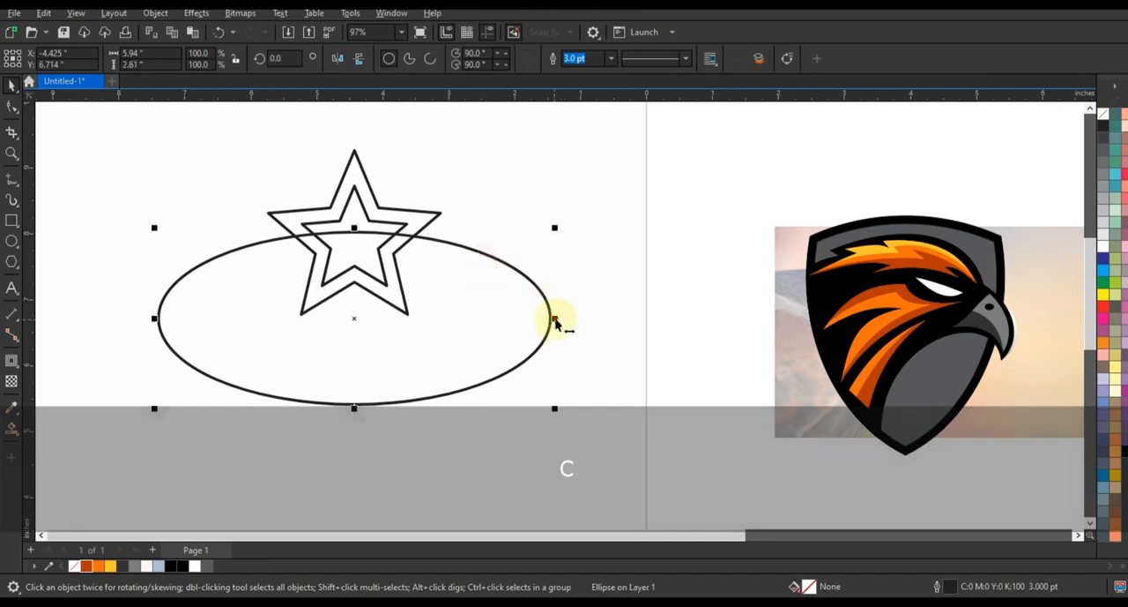
Make a narrower, lower copy of the ellipse, about 5.26 × 2.58 inches, trim the original to a thin crescent, and delete the copy.
{"action": "left_click_drag", "start_coordinate": [555, 319], "coordinate": [529, 325]}
{"action": "left_click_drag", "start_coordinate": [354, 235], "coordinate": [354, 239]}
{"action": "left_click_drag", "start_coordinate": [529, 326], "coordinate": [532, 326]}
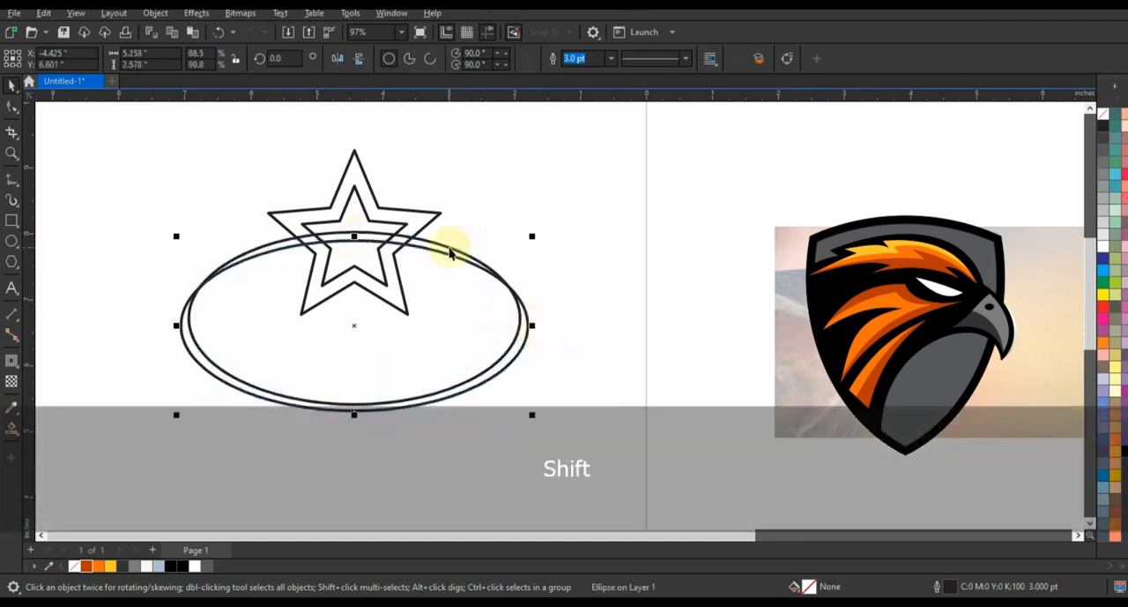
{"action": "key", "text": "ctrl+z"}
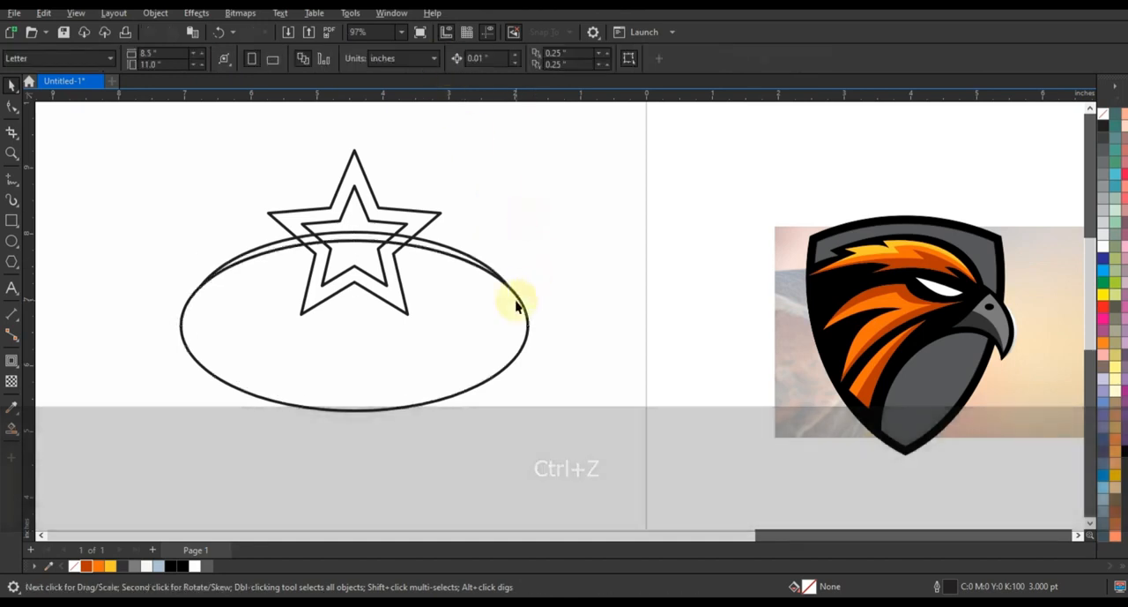
{"action": "left_click", "coordinate": [518, 304]}
{"action": "key", "text": "Delete"}
Smart-fill the upper star border, the inner star and the crescent areas, and delete the original star outlines.
{"action": "left_click", "coordinate": [12, 427]}
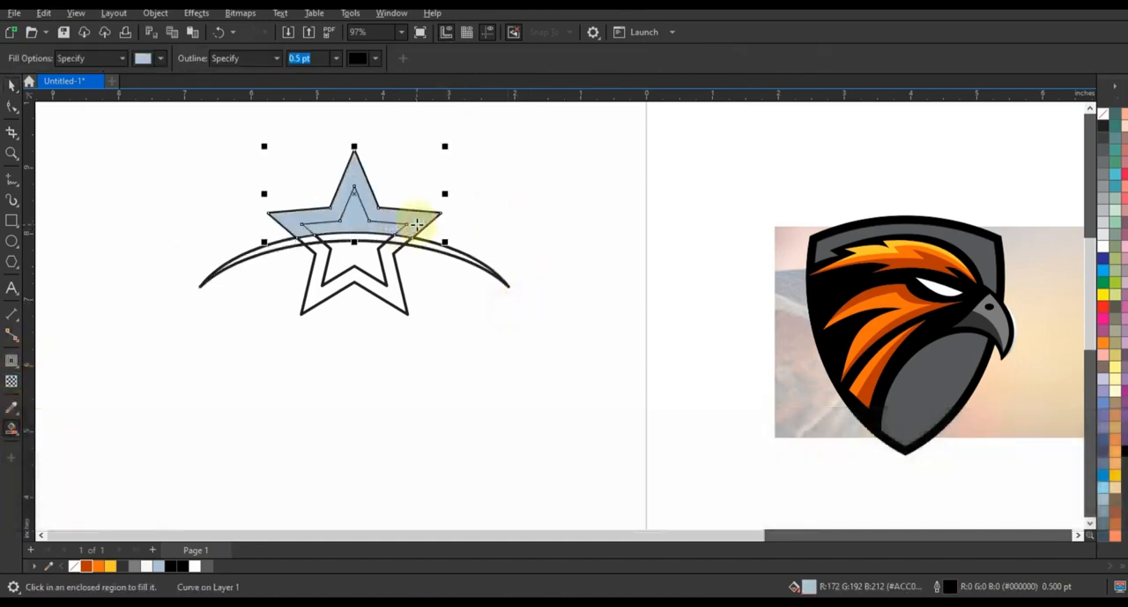
{"action": "key", "text": "space"}
{"action": "left_click", "coordinate": [365, 294]}
{"action": "key", "text": "Delete"}
Weld the inner star and the two crescent pieces into one shape and fill the outer star border black.
{"action": "left_click", "coordinate": [398, 235]}
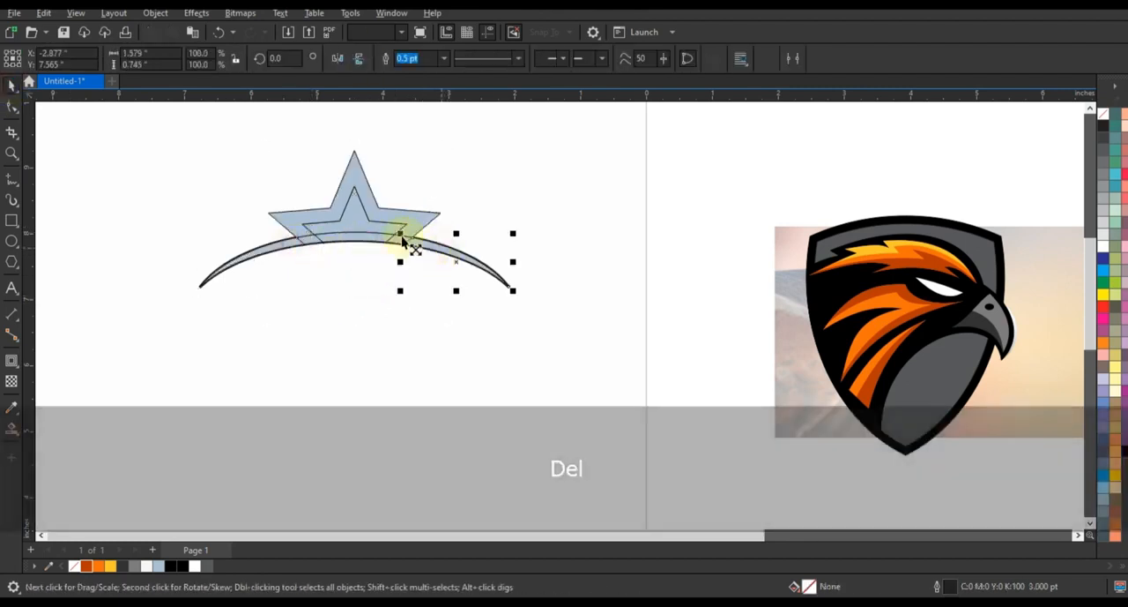
{"action": "left_click", "coordinate": [319, 249], "text": "shift"}
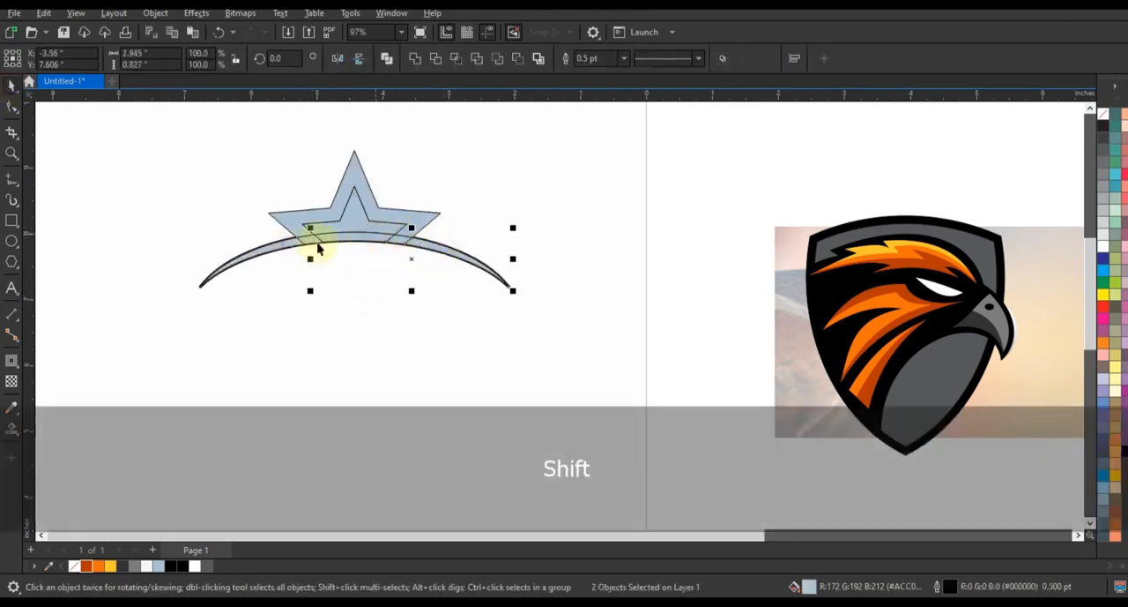
{"action": "left_click", "coordinate": [411, 59]}
{"action": "left_click", "coordinate": [423, 221]}
{"action": "left_click", "coordinate": [170, 565]}
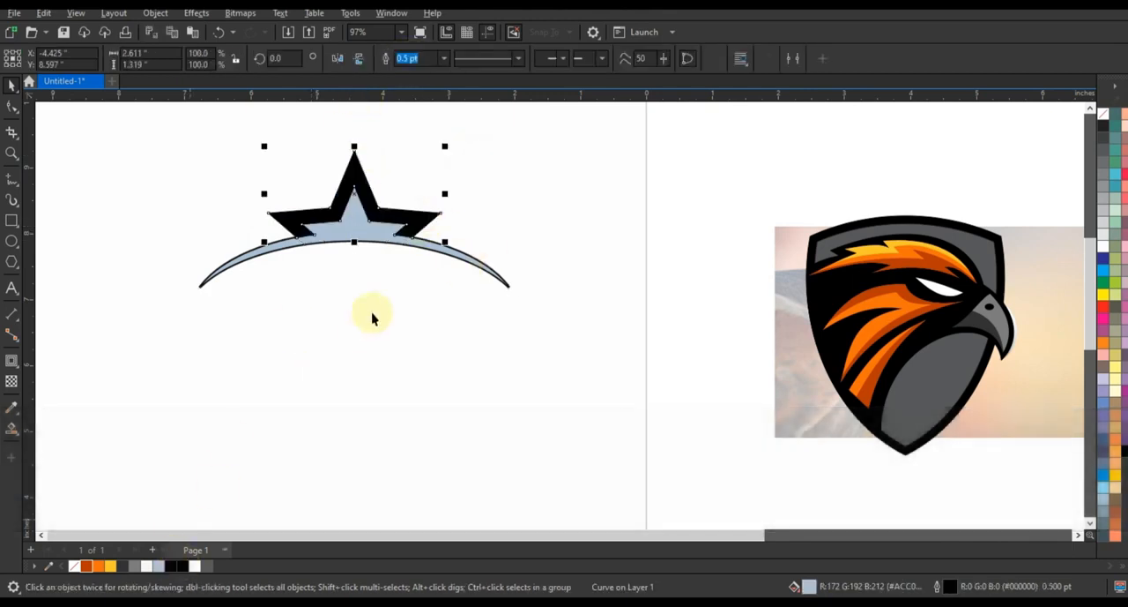
Place the star and crescent on the shield's top edge and scale them to fit its width, with the crescent about 2.86 inches wide.
{"action": "left_click_drag", "start_coordinate": [154, 141], "coordinate": [536, 333]}
{"action": "left_click_drag", "start_coordinate": [404, 243], "coordinate": [952, 239]}
{"action": "left_click_drag", "start_coordinate": [1062, 287], "coordinate": [975, 292]}
{"action": "left_click_drag", "start_coordinate": [914, 223], "coordinate": [917, 220]}
{"action": "key", "text": "shift+F2"}
{"action": "key", "text": "F3"}
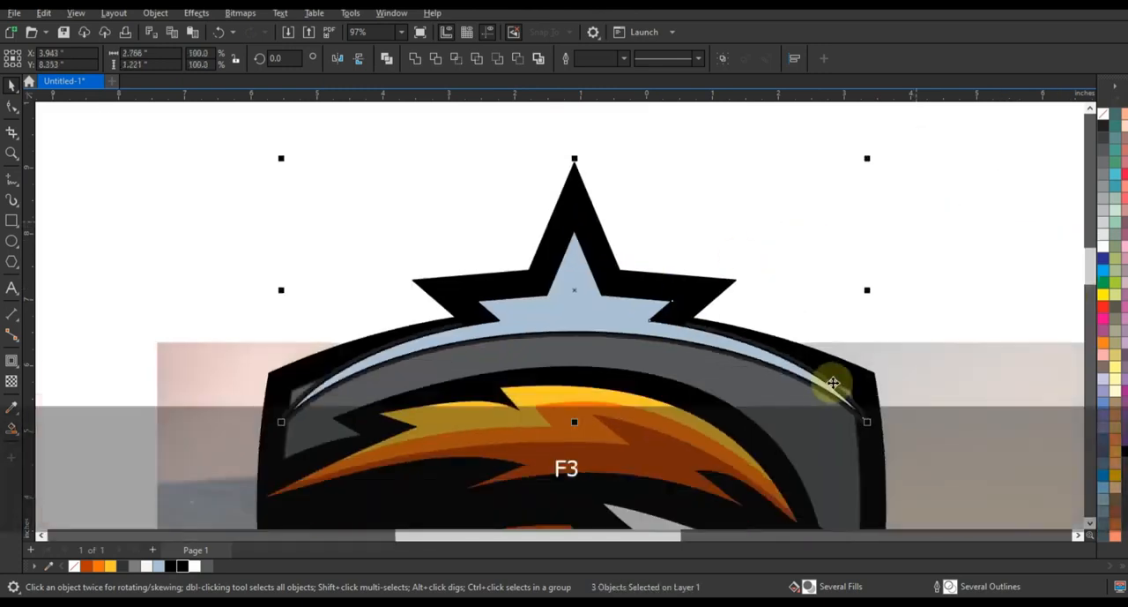
{"action": "left_click_drag", "start_coordinate": [865, 290], "coordinate": [876, 291]}
{"action": "key", "text": "Escape"}
Fill the inner star and crescent shape with dark orange (#B73803).
{"action": "left_click", "coordinate": [627, 301]}
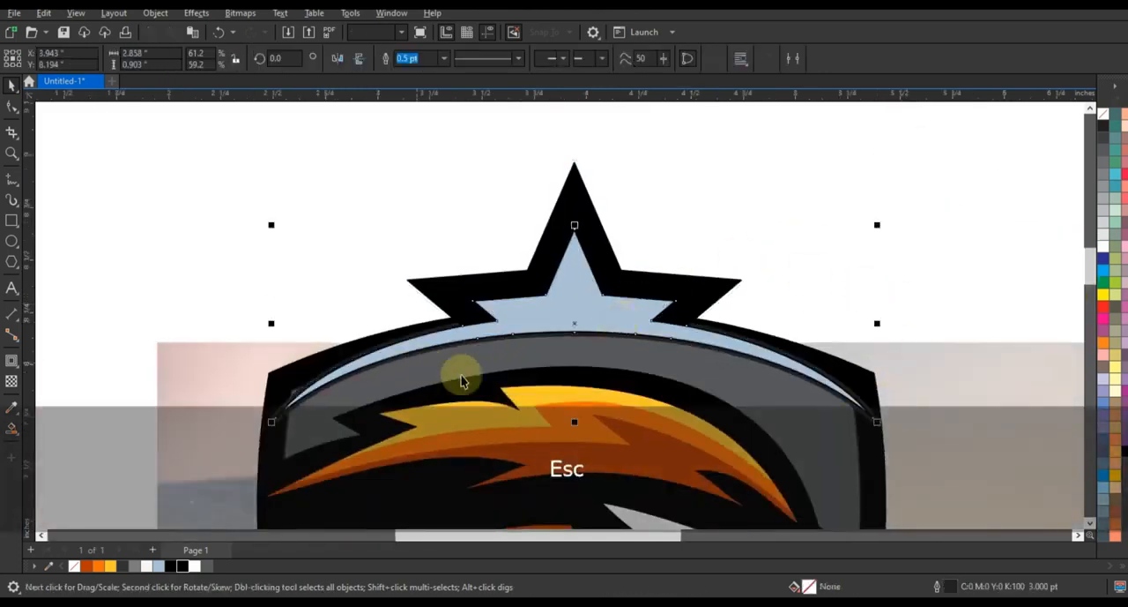
{"action": "left_click", "coordinate": [95, 567]}
{"action": "right_click", "coordinate": [1103, 116]}
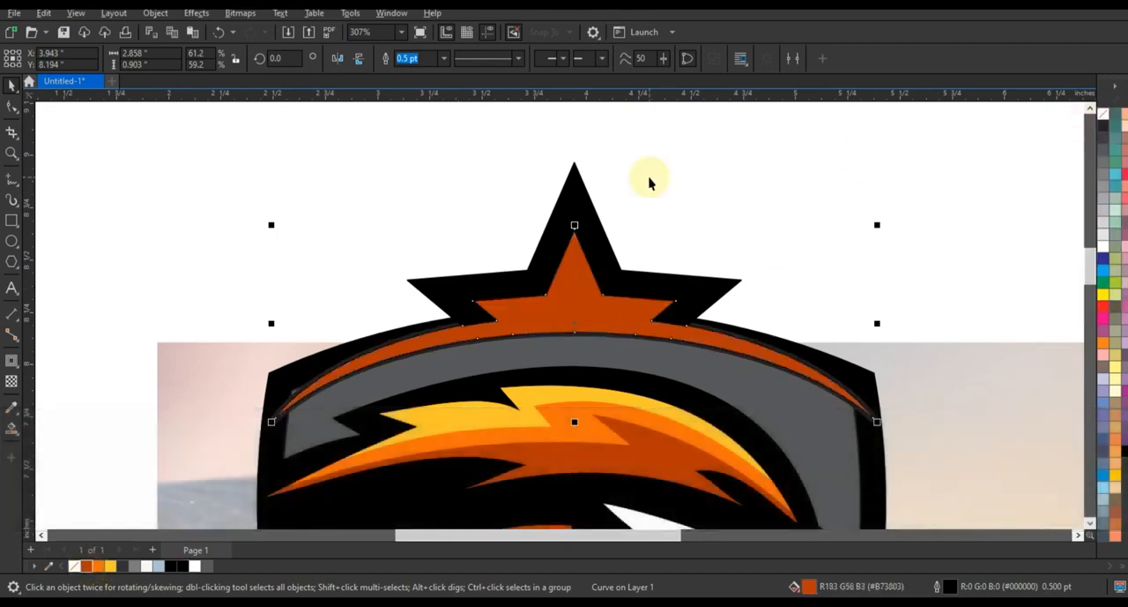
Draw a vertical line about 0.96 inches long through the star and center it on the inner star shape.
{"action": "left_click", "coordinate": [571, 167]}
{"action": "left_click", "coordinate": [514, 352], "text": "ctrl"}
{"action": "key", "text": "space"}
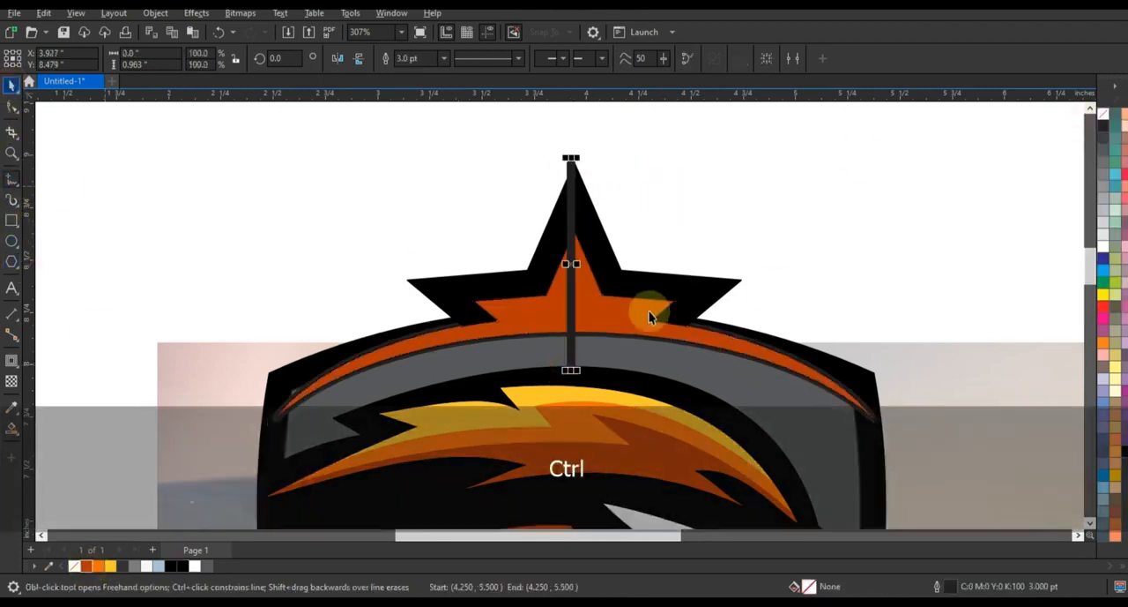
{"action": "left_click", "coordinate": [649, 314], "text": "shift"}
{"action": "key", "text": "c"}
Smart-fill the far half of the inner star and crescent beyond the dividing line, color it bright orange, and delete the line.
{"action": "left_click", "coordinate": [615, 300]}
{"action": "left_click", "coordinate": [12, 85]}
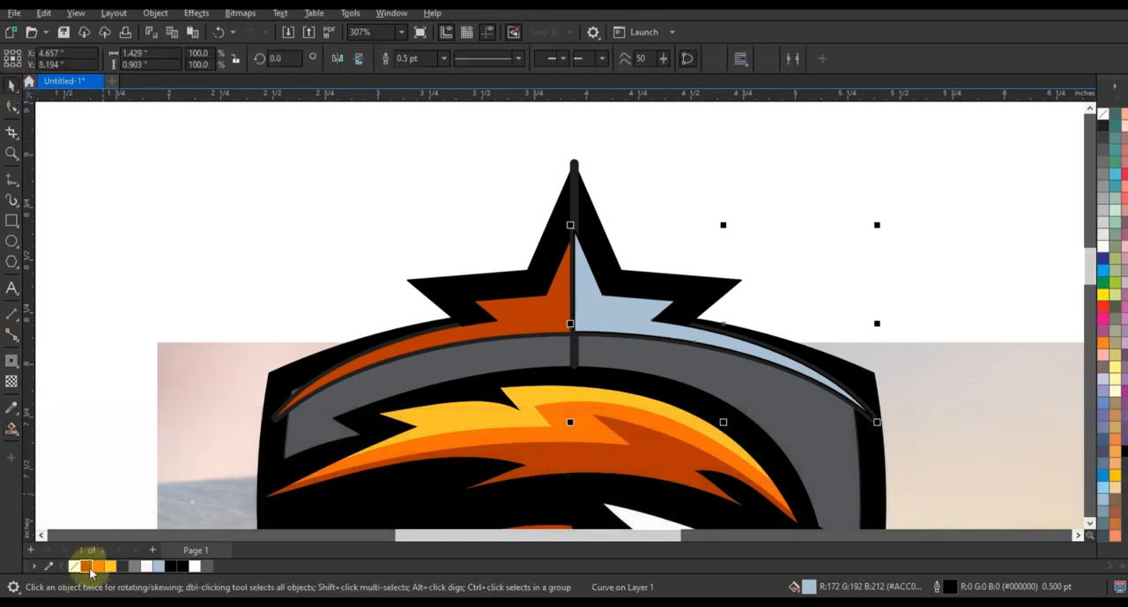
{"action": "left_click", "coordinate": [98, 566]}
{"action": "key", "text": "Escape"}
{"action": "left_click", "coordinate": [576, 357]}
{"action": "key", "text": "Delete"}
Remove the outlines from both halves of the inner star and delete the leftover crescent outline.
{"action": "left_click", "coordinate": [591, 320]}
{"action": "left_click", "coordinate": [559, 317], "text": "shift"}
{"action": "right_click", "coordinate": [1105, 115]}
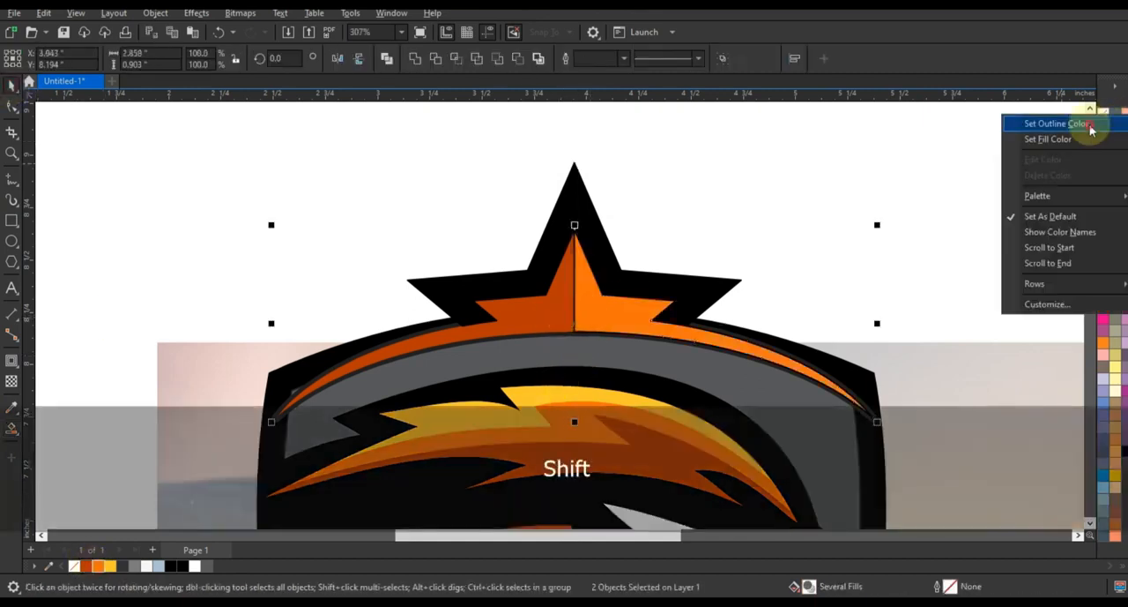
{"action": "left_click", "coordinate": [1093, 126]}
{"action": "left_click", "coordinate": [284, 427]}
{"action": "key", "text": "Delete"}
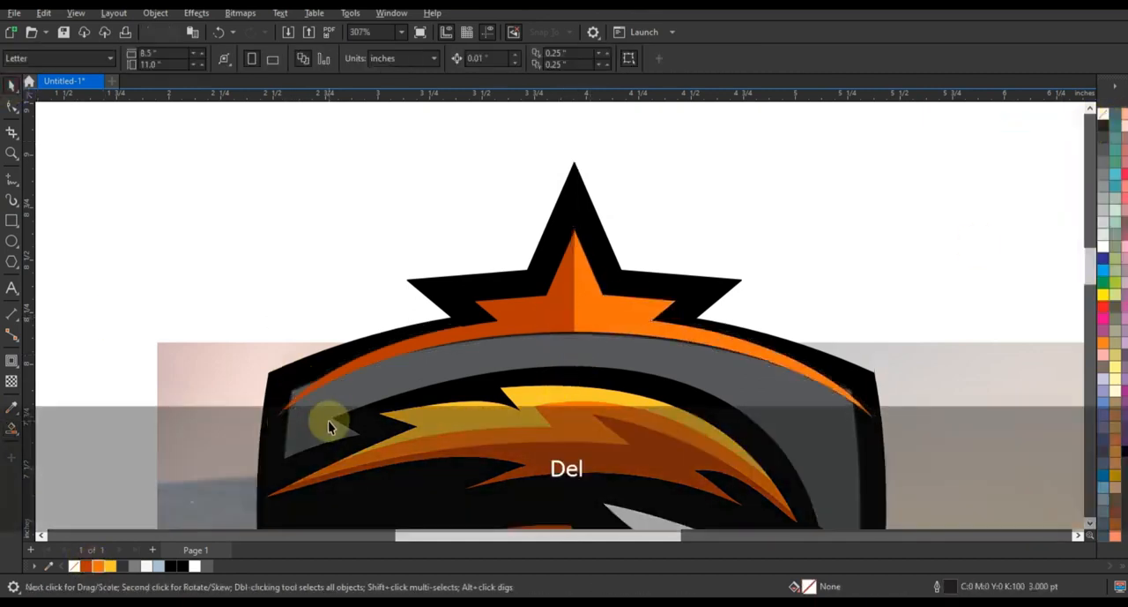
Move the eagle photo out from behind the shield to the empty area beside it.
{"action": "left_click", "coordinate": [622, 277]}
{"action": "key", "text": "F3"}
{"action": "key", "text": "F3"}
{"action": "key", "text": "F3"}
{"action": "key", "text": "F3"}
{"action": "left_click", "coordinate": [464, 195]}
{"action": "key", "text": "Escape"}
{"action": "left_click", "coordinate": [740, 255]}
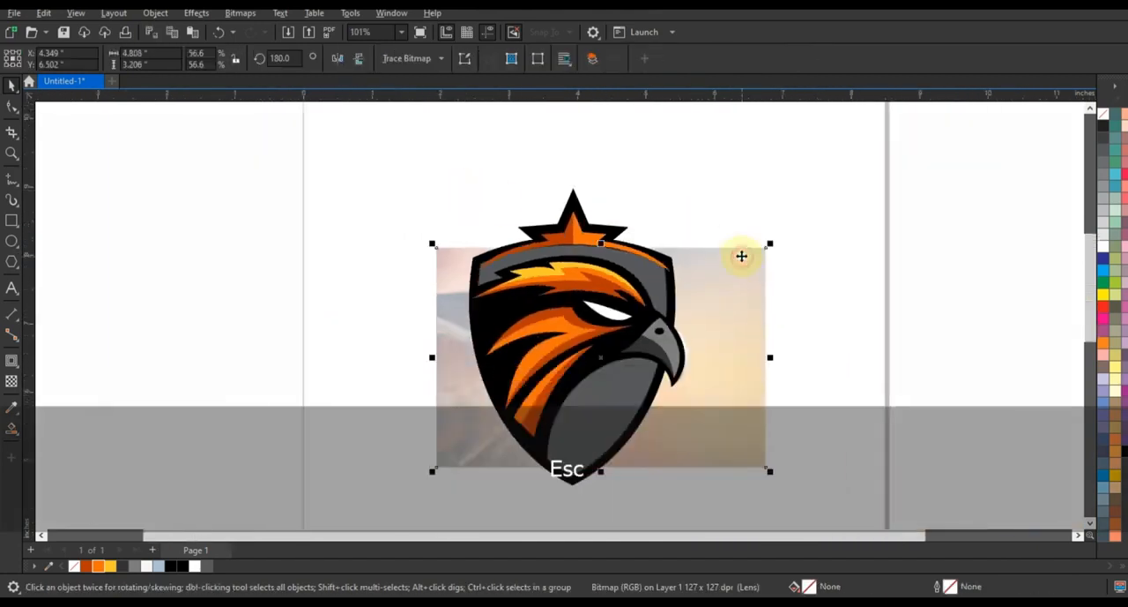
{"action": "key", "text": "shift+F2"}
{"action": "key", "text": "Escape"}
{"action": "key", "text": "F3"}
{"action": "key", "text": "F3"}
{"action": "left_click", "coordinate": [758, 297]}
{"action": "left_click_drag", "start_coordinate": [744, 296], "coordinate": [271, 299]}
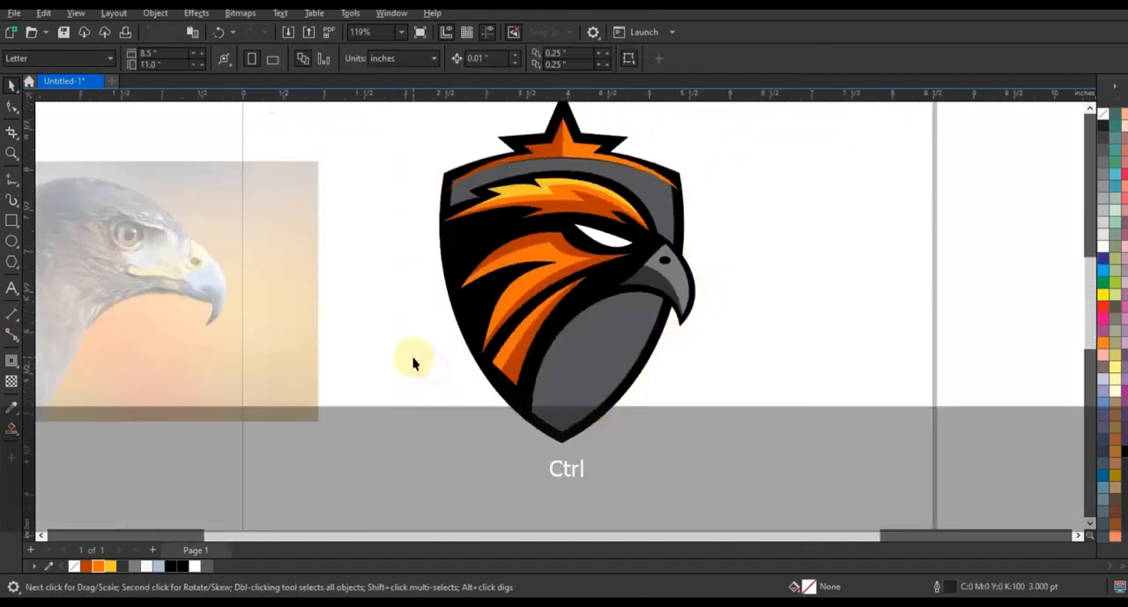
Add the text FALCONS below the shield and set its font to American Captain.
{"action": "key", "text": "Escape"}
{"action": "left_click", "coordinate": [398, 498]}
{"action": "type", "text": "FALCO"}
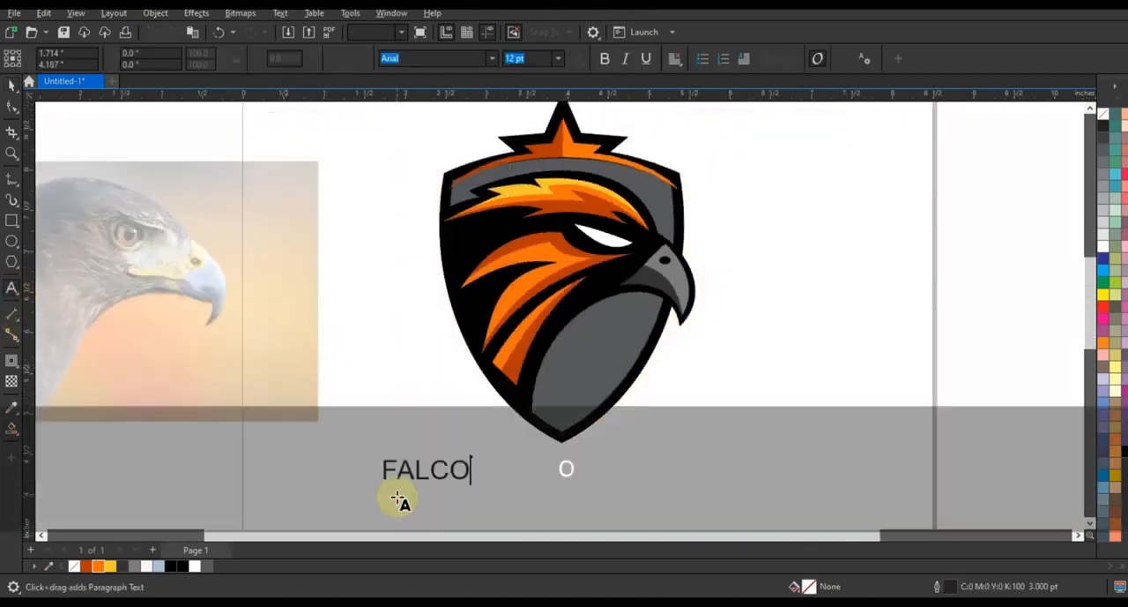
{"action": "type", "text": "NS"}
{"action": "left_click", "coordinate": [492, 57]}
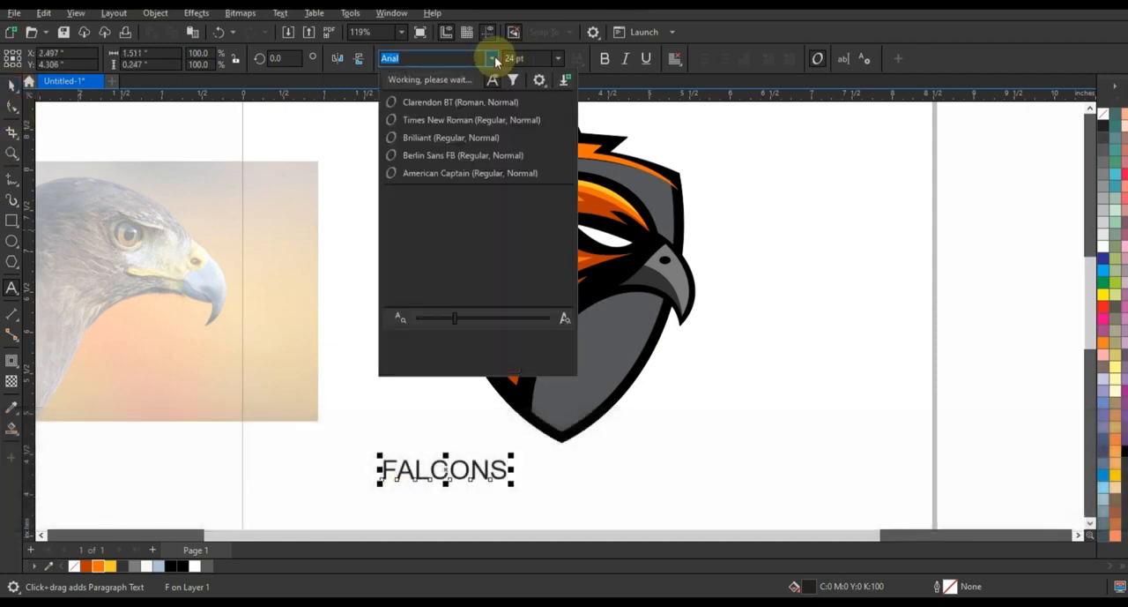
{"action": "left_click", "coordinate": [453, 175]}
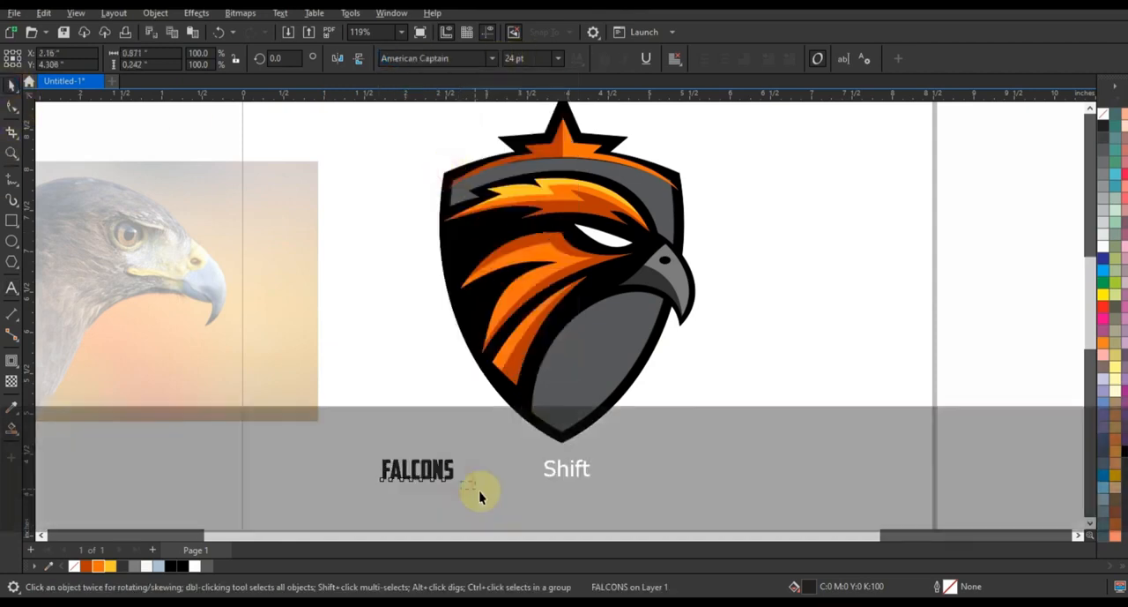
Place FALCONS over the lower shield, stretch it to about 2.88 × 0.58 inches, and convert it to curves.
{"action": "left_click_drag", "start_coordinate": [458, 483], "coordinate": [686, 417]}
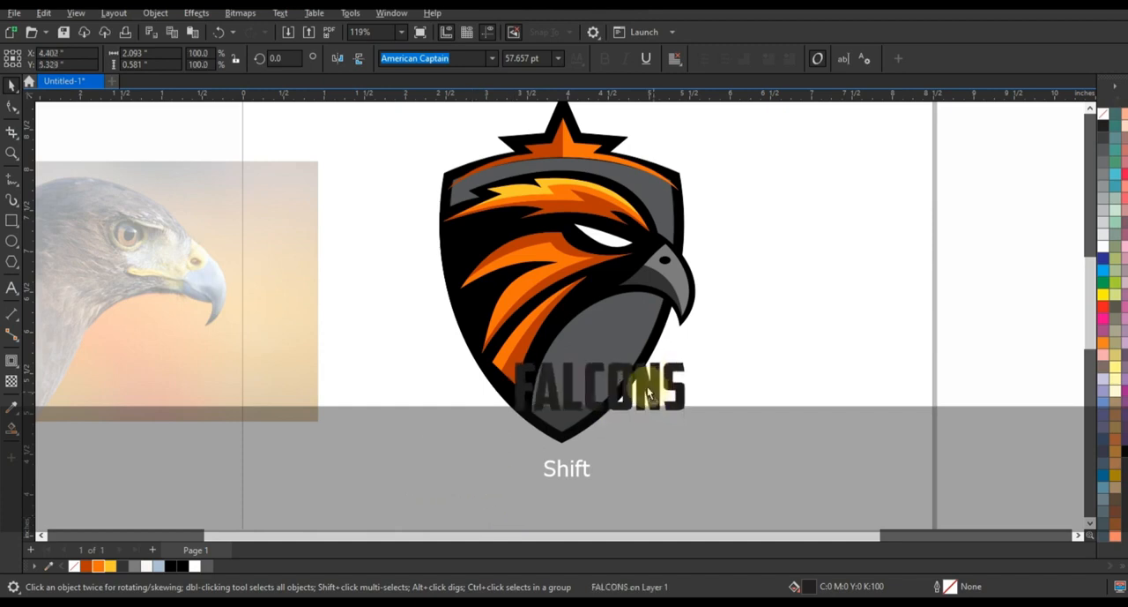
{"action": "mouse_move", "coordinate": [668, 374]}
{"action": "left_mouse_down"}
{"action": "mouse_move", "coordinate": [690, 379]}
{"action": "mouse_move", "coordinate": [678, 359]}
{"action": "left_mouse_up"}
{"action": "left_click", "coordinate": [677, 373], "text": "ctrl"}
{"action": "key", "text": "ctrl+q"}
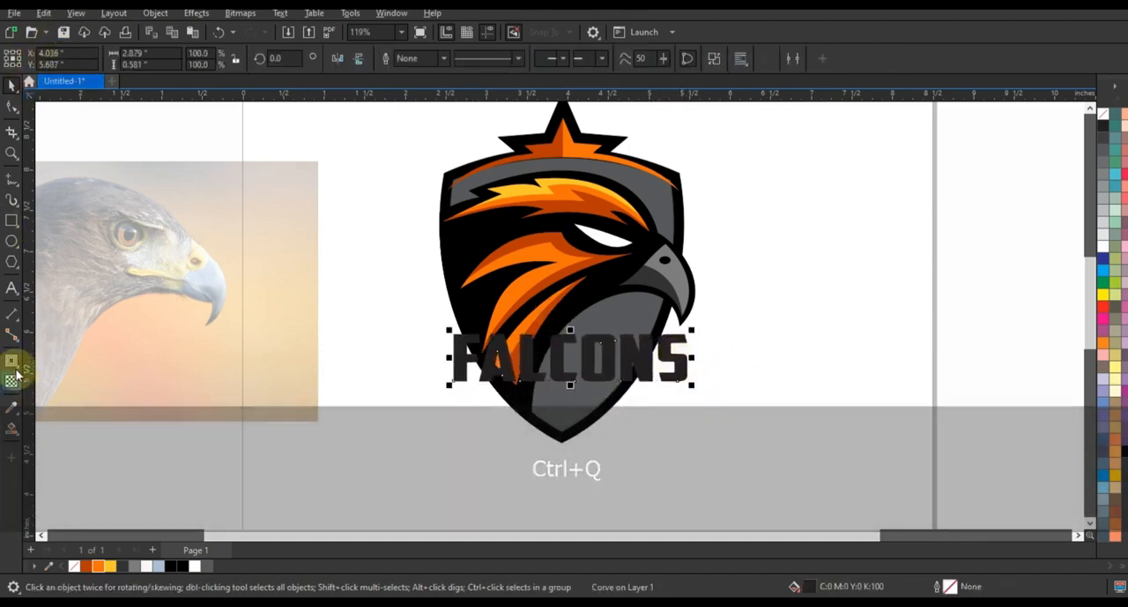
Arch the FALCONS lettering upward with an envelope and enlarge it to about 3.11 × 0.89 inches.
{"action": "left_click", "coordinate": [13, 362]}
{"action": "left_click", "coordinate": [52, 375]}
{"action": "left_click", "coordinate": [679, 375]}
{"action": "key", "text": "Delete"}
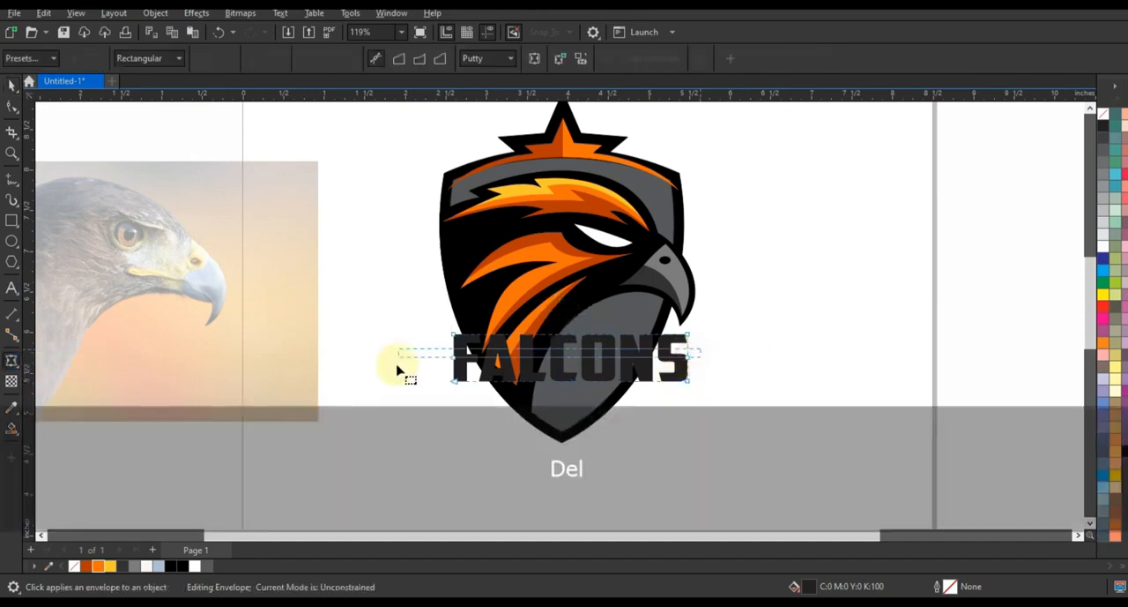
{"action": "key", "text": "Escape"}
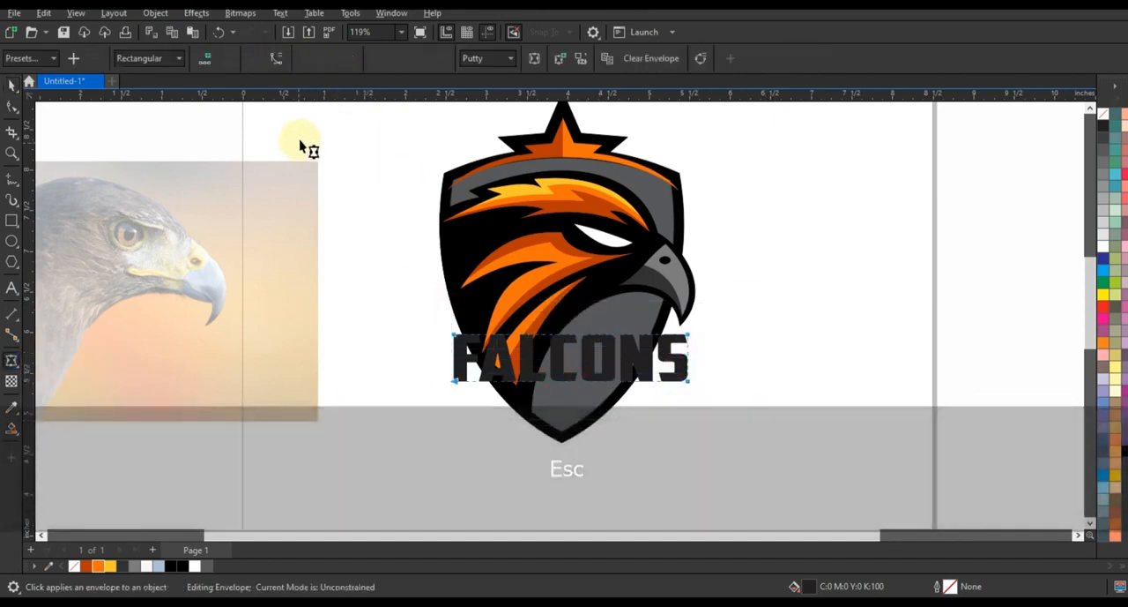
{"action": "key", "text": "ctrl"}
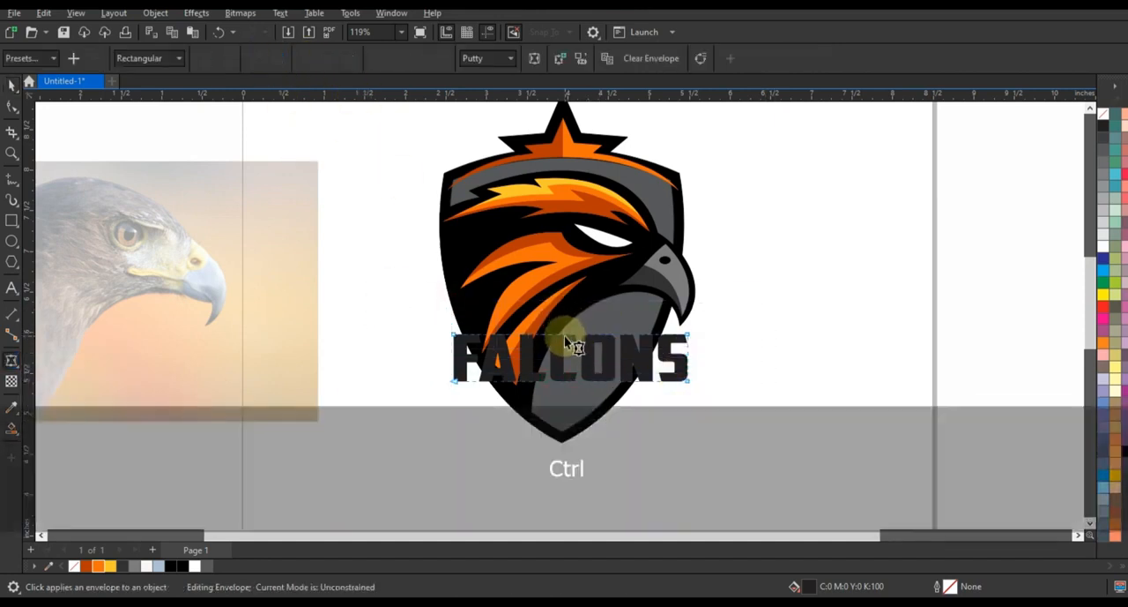
{"action": "left_click_drag", "start_coordinate": [570, 337], "coordinate": [569, 339]}
{"action": "left_click_drag", "start_coordinate": [569, 382], "coordinate": [569, 363]}
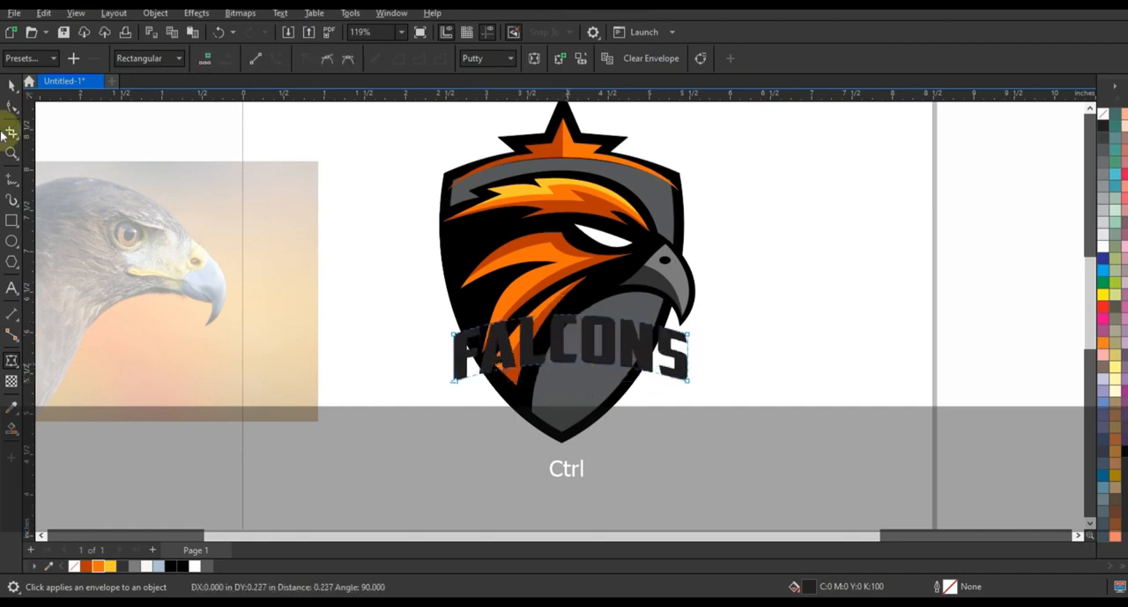
{"action": "left_click_drag", "start_coordinate": [692, 385], "coordinate": [702, 398]}
{"action": "left_click_drag", "start_coordinate": [686, 364], "coordinate": [681, 379]}
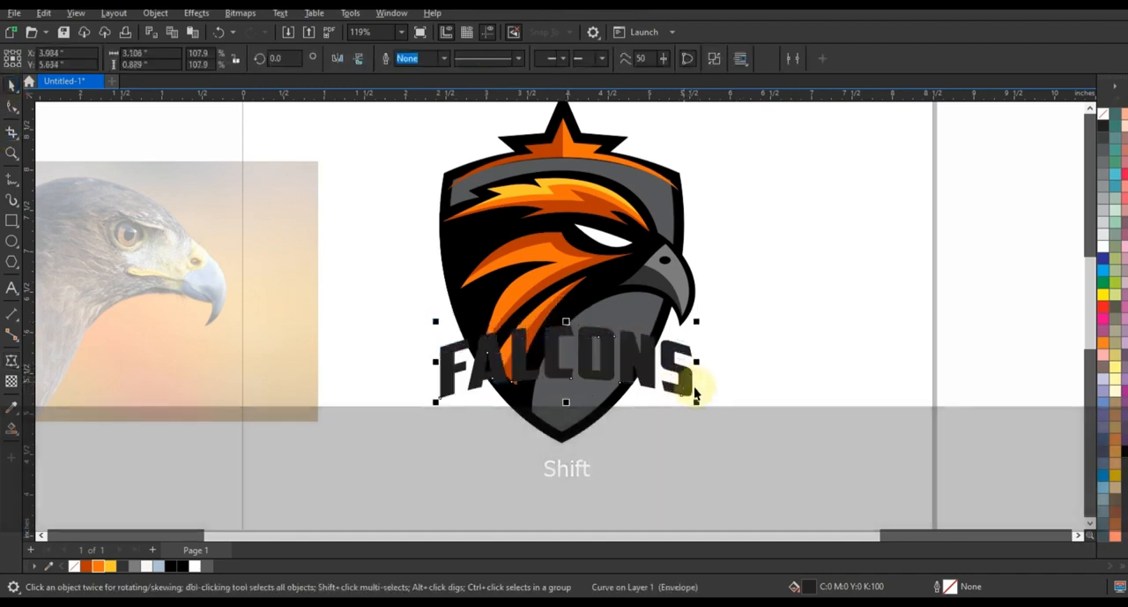
Add a one-step outward contour of about 0.079 inches to the lettering and break the contour apart.
{"action": "left_click", "coordinate": [11, 361]}
{"action": "left_click", "coordinate": [61, 375]}
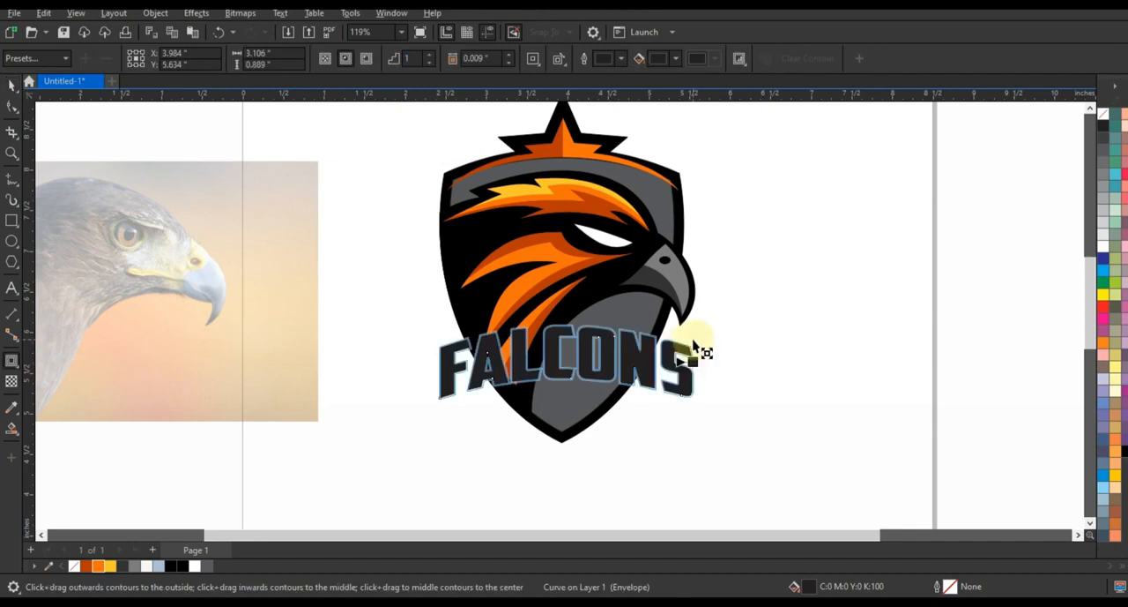
{"action": "left_click_drag", "start_coordinate": [699, 336], "coordinate": [700, 336]}
{"action": "left_click", "coordinate": [12, 86]}
{"action": "left_click", "coordinate": [154, 13]}
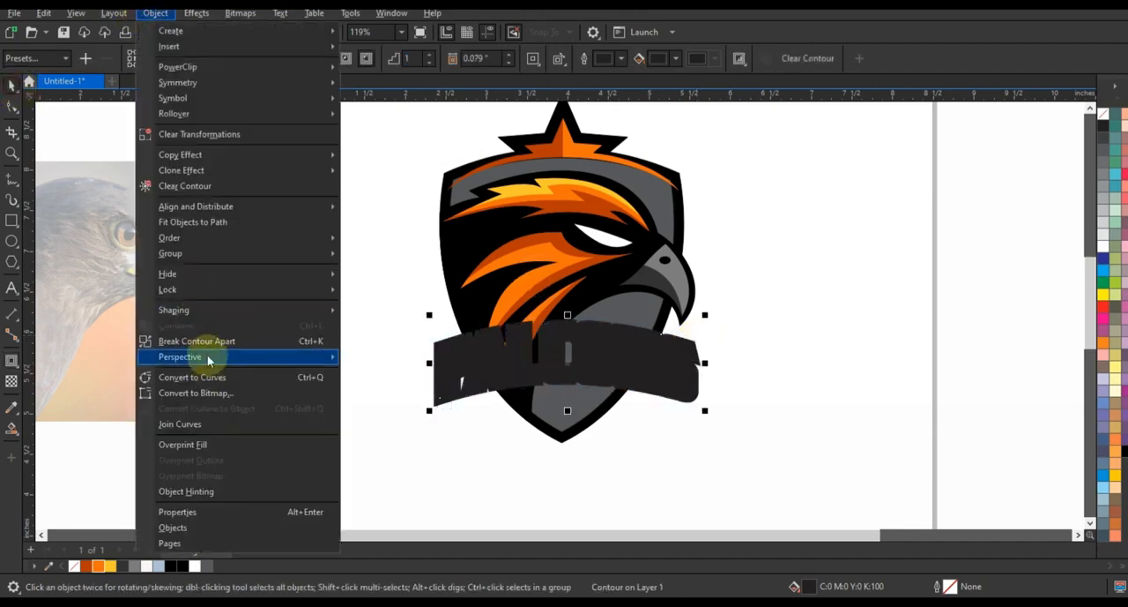
{"action": "left_click", "coordinate": [207, 342]}
Color the separated contour shape black and the FALCONS letters white.
{"action": "left_click", "coordinate": [748, 358]}
{"action": "left_click", "coordinate": [620, 362]}
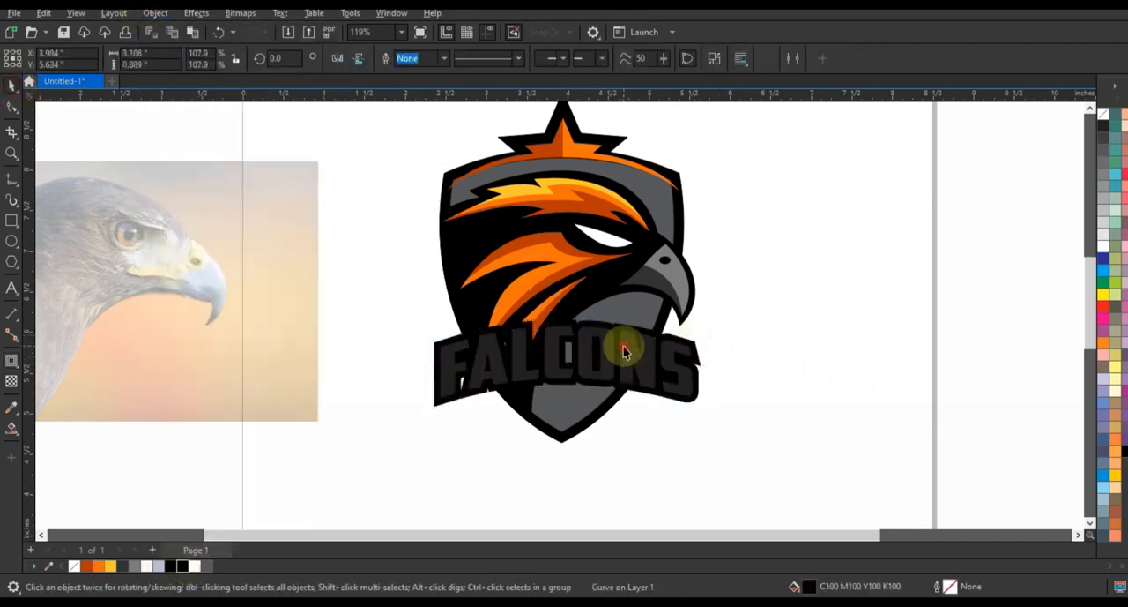
{"action": "left_click", "coordinate": [1102, 243]}
{"action": "left_click", "coordinate": [381, 316]}
{"action": "left_click_drag", "start_coordinate": [727, 436], "coordinate": [727, 433]}
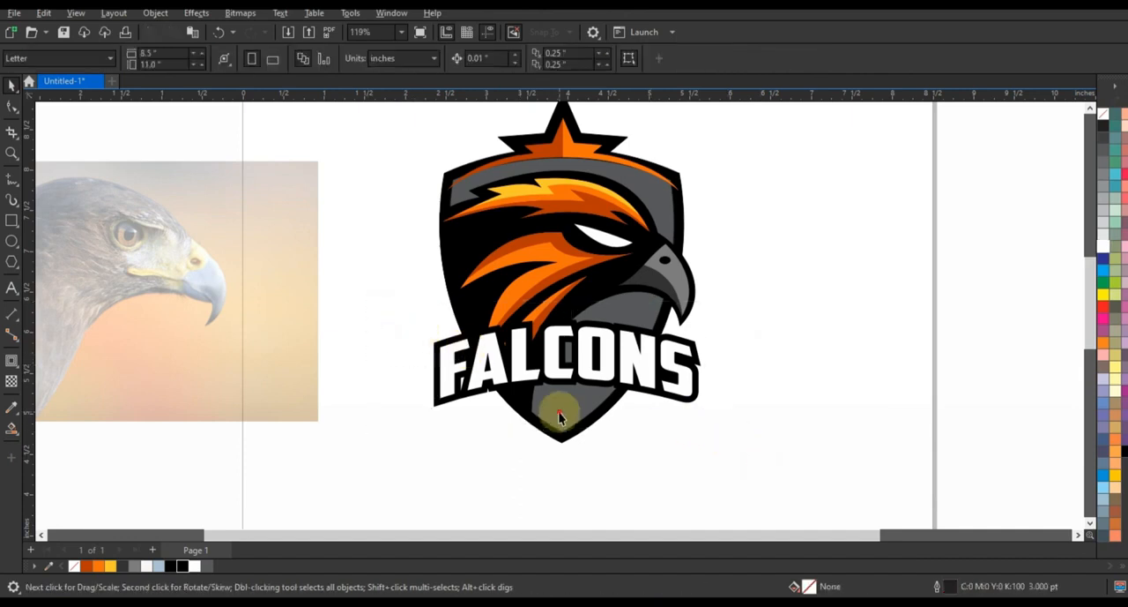
Smart-fill the gray shield tip below the lettering and color it black.
{"action": "left_click", "coordinate": [12, 429]}
{"action": "left_click", "coordinate": [575, 410]}
{"action": "left_click", "coordinate": [170, 566]}
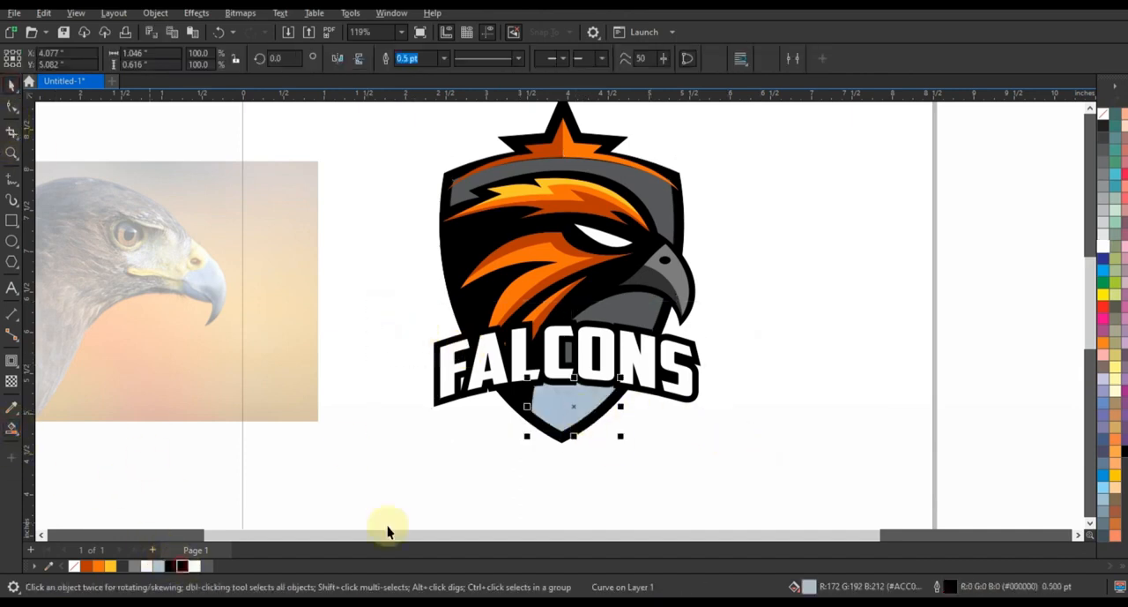
Scale the lettering and its black contour to about 96.3% and delete the eagle photo.
{"action": "left_click_drag", "start_coordinate": [375, 298], "coordinate": [710, 423]}
{"action": "key", "text": "shift"}
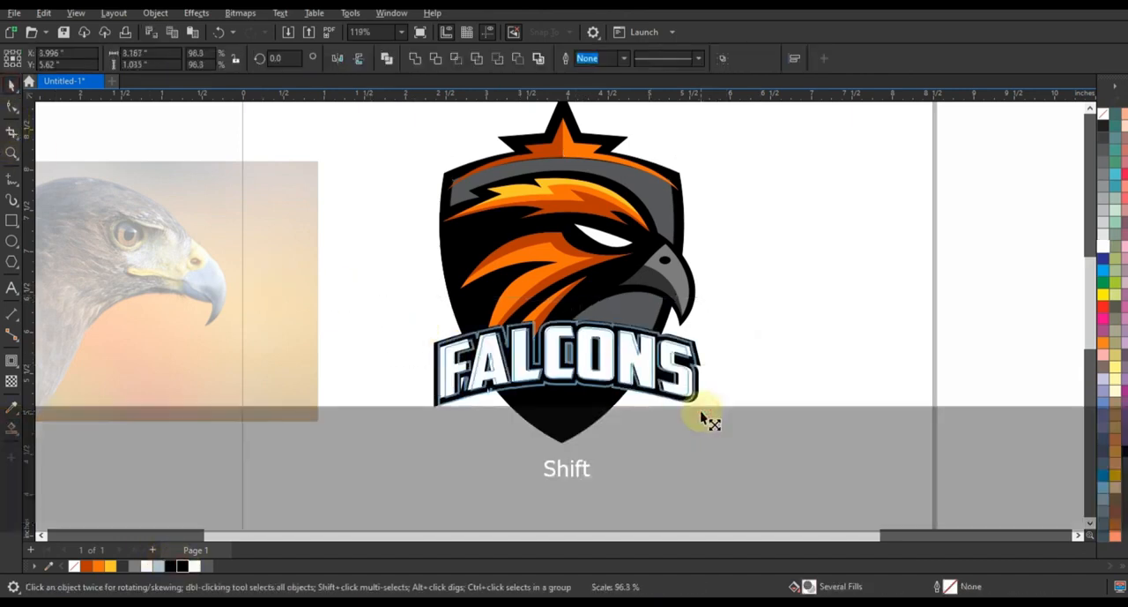
{"action": "key", "text": "F3"}
{"action": "key", "text": "Escape"}
{"action": "left_click", "coordinate": [412, 280]}
{"action": "key", "text": "Delete"}
Duplicate the complete Falcons logo onto the empty area beside the page.
{"action": "left_click_drag", "start_coordinate": [424, 157], "coordinate": [687, 417]}
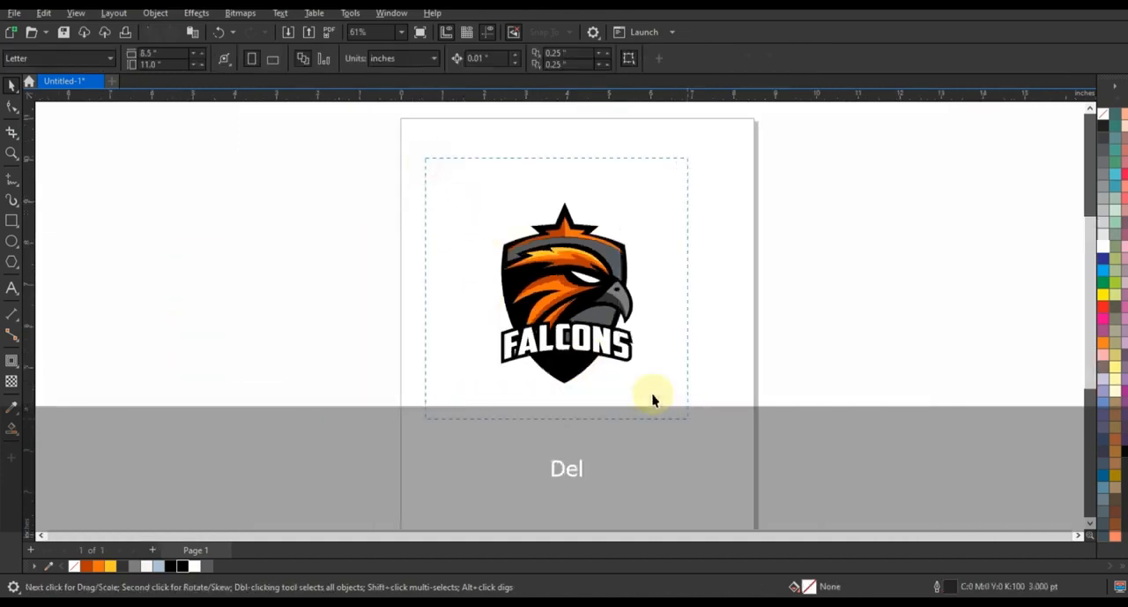
{"action": "left_click_drag", "start_coordinate": [569, 303], "coordinate": [300, 302]}
{"action": "right_click", "coordinate": [301, 303]}
{"action": "key", "text": "shift+F2"}
{"action": "key", "text": "Escape"}
Recolor the three dark orange feather shading shapes on the duplicate logo's eagle head to dark green #03400A.
{"action": "left_click", "coordinate": [564, 258]}
{"action": "left_click", "coordinate": [559, 335], "text": "shift"}
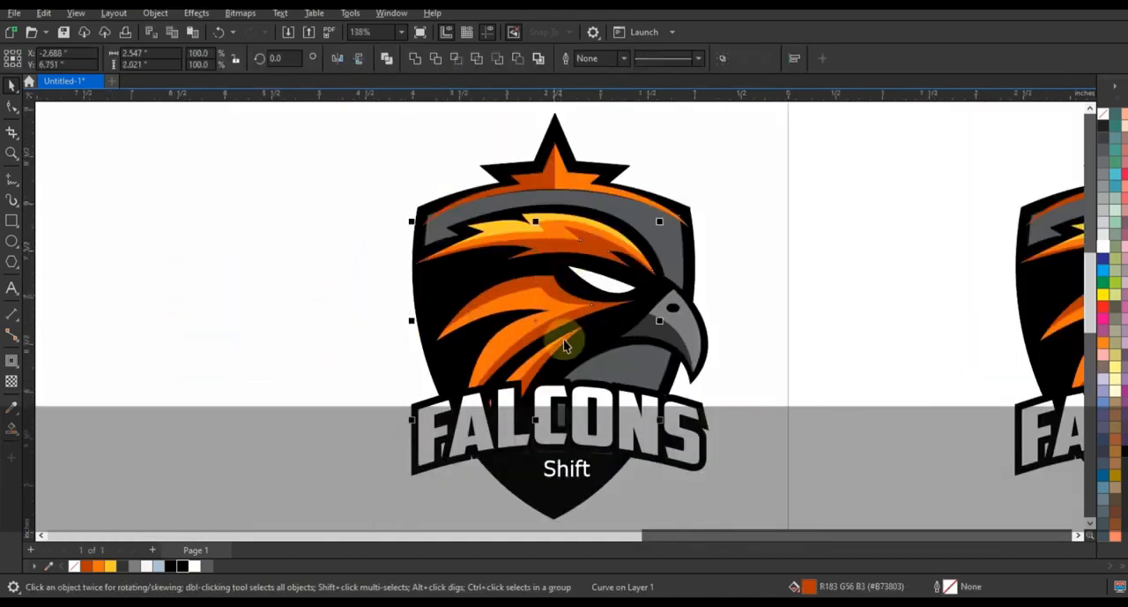
{"action": "left_click", "coordinate": [584, 344], "text": "shift"}
{"action": "left_click", "coordinate": [16, 432]}
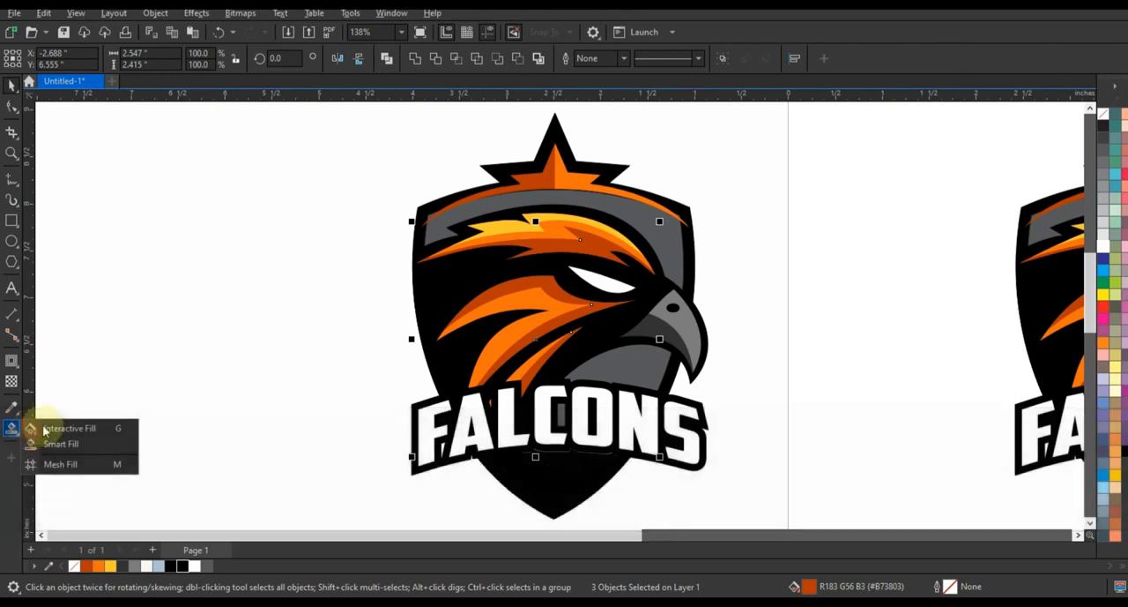
{"action": "left_click", "coordinate": [211, 60]}
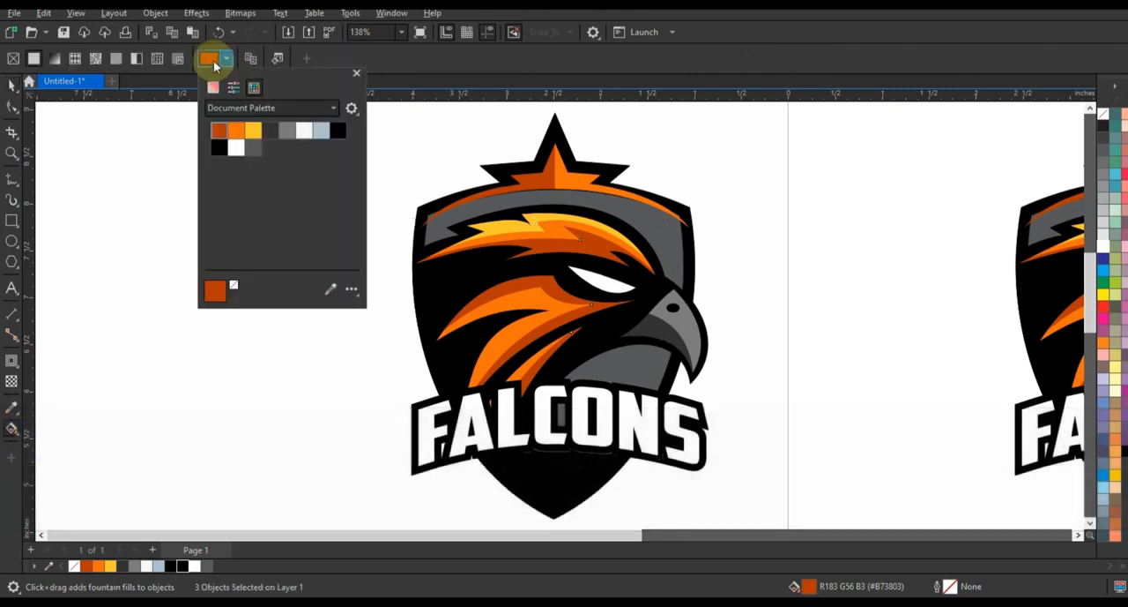
{"action": "left_click", "coordinate": [213, 86]}
{"action": "left_click", "coordinate": [252, 231]}
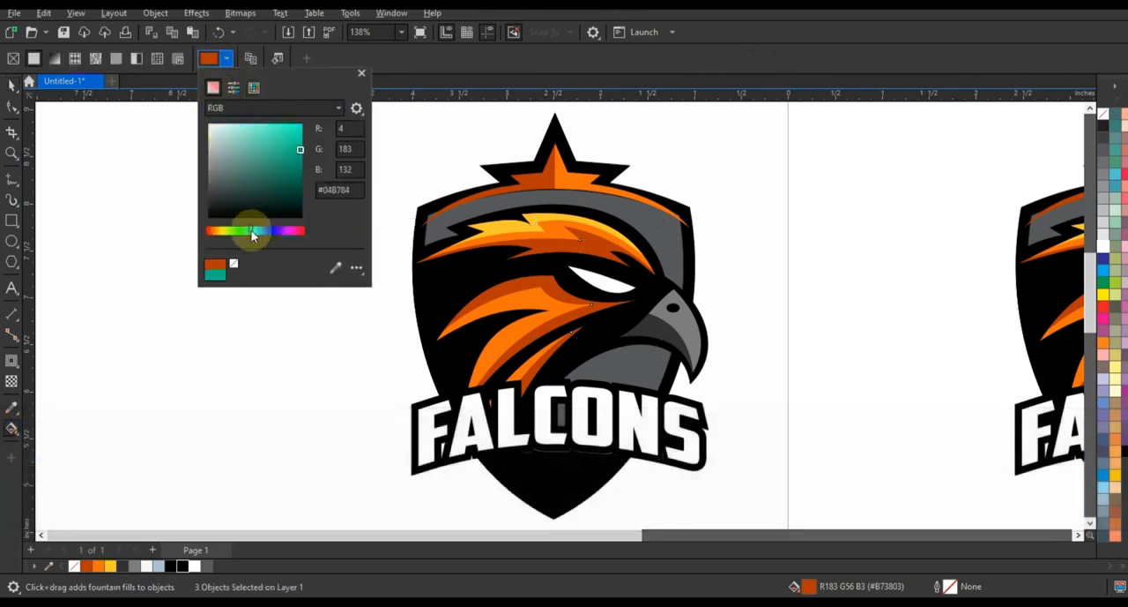
{"action": "left_click_drag", "start_coordinate": [279, 182], "coordinate": [298, 191]}
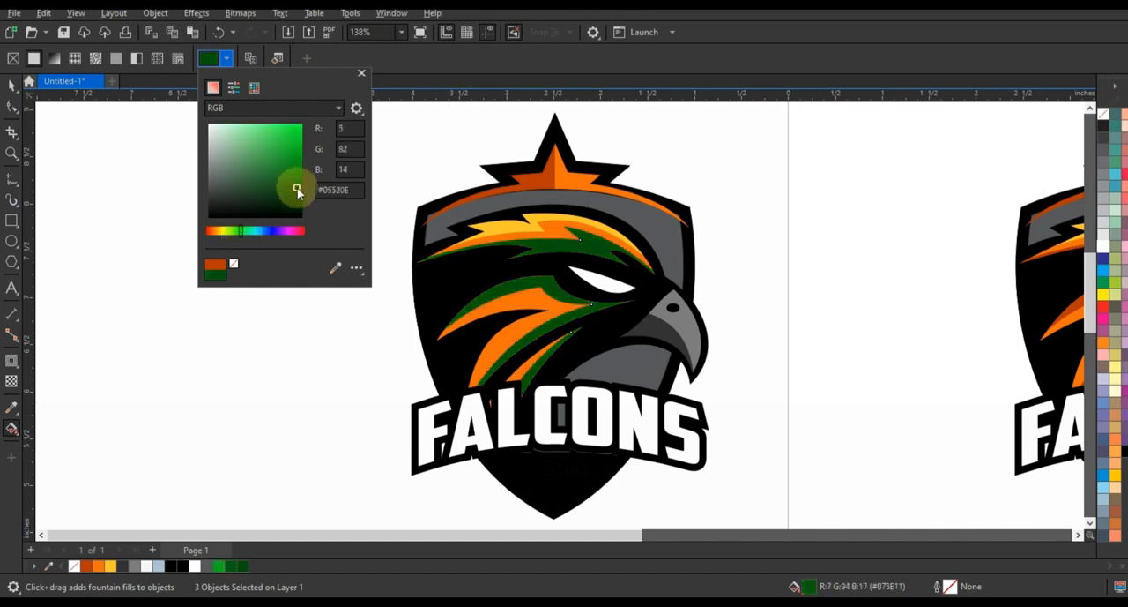
{"action": "left_click", "coordinate": [12, 84]}
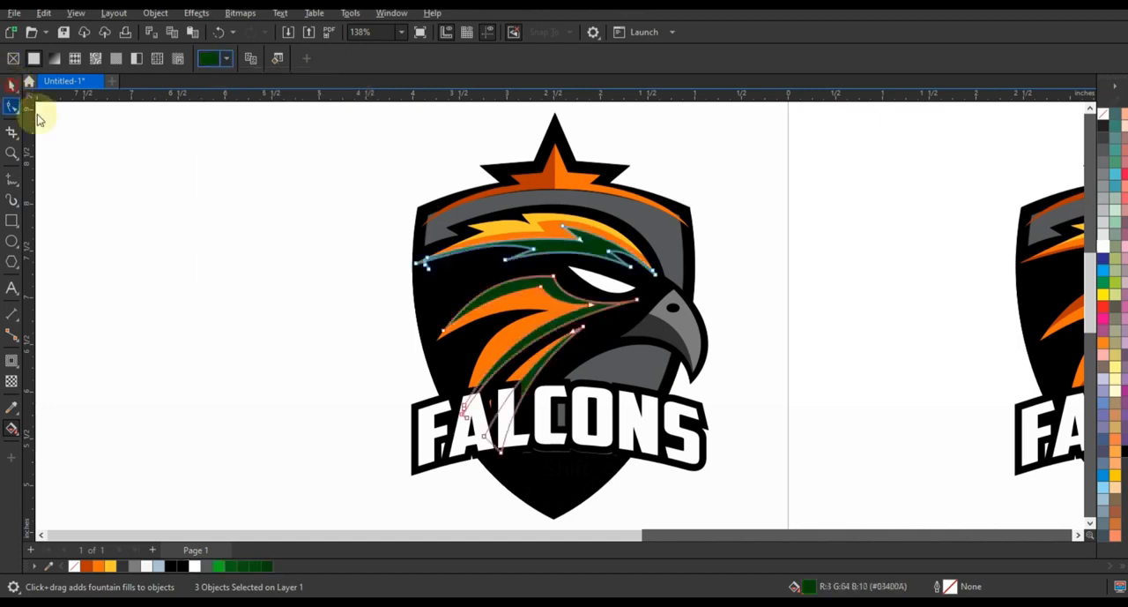
Recolor the lighter orange feathers medium green and the yellow head highlight bright green #04B719.
{"action": "left_click", "coordinate": [529, 244]}
{"action": "left_click", "coordinate": [522, 371], "text": "shift"}
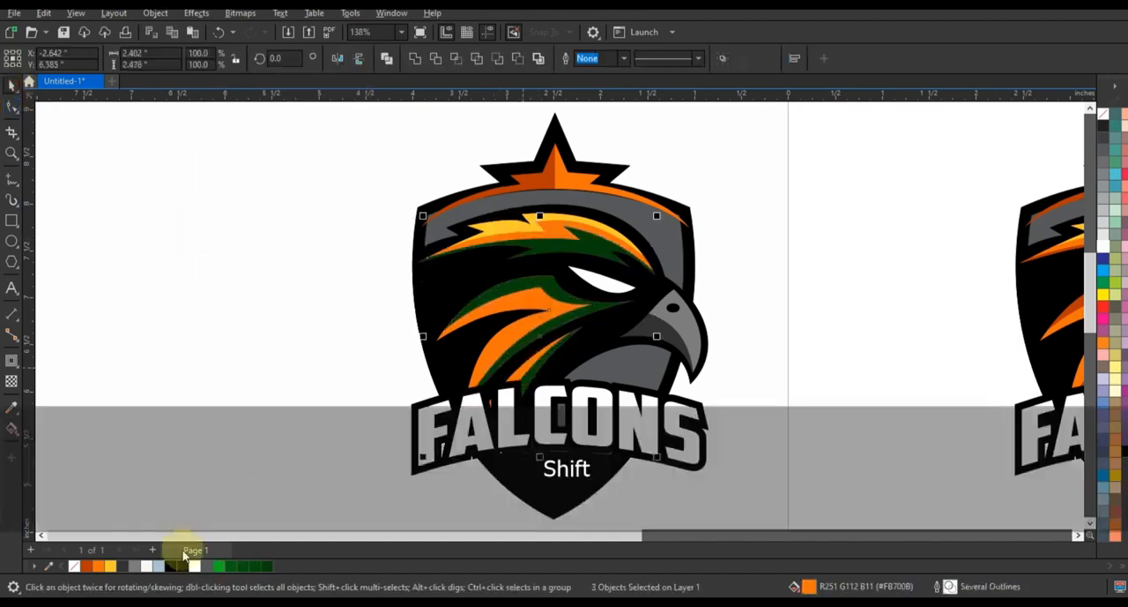
{"action": "left_click", "coordinate": [218, 566]}
{"action": "left_click", "coordinate": [263, 333]}
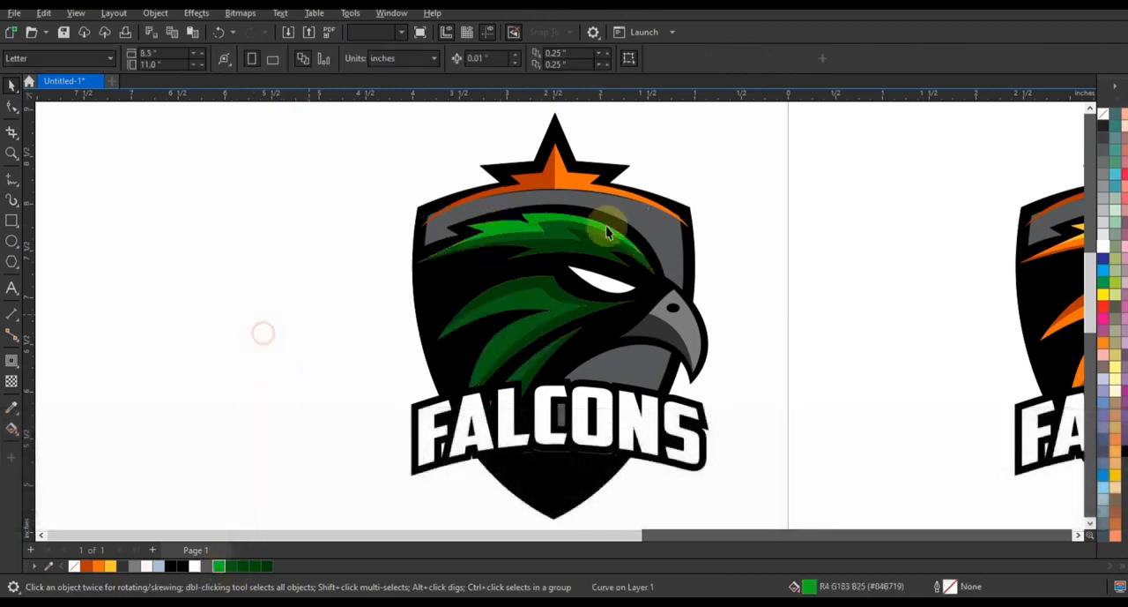
Color the right half of the star crest bright green and its left half dark green.
{"action": "left_click", "coordinate": [606, 227]}
{"action": "left_click", "coordinate": [221, 565]}
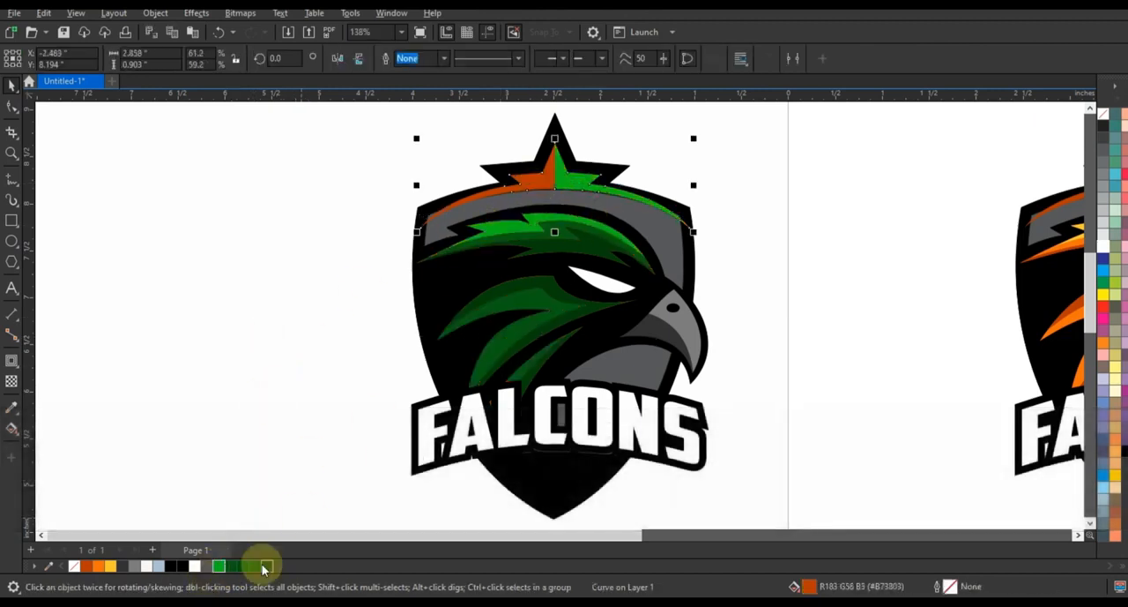
{"action": "left_click", "coordinate": [347, 353]}
Select all objects of both the green and the orange Falcons logos together.
{"action": "key", "text": "F3"}
{"action": "left_click_drag", "start_coordinate": [222, 181], "coordinate": [864, 483]}
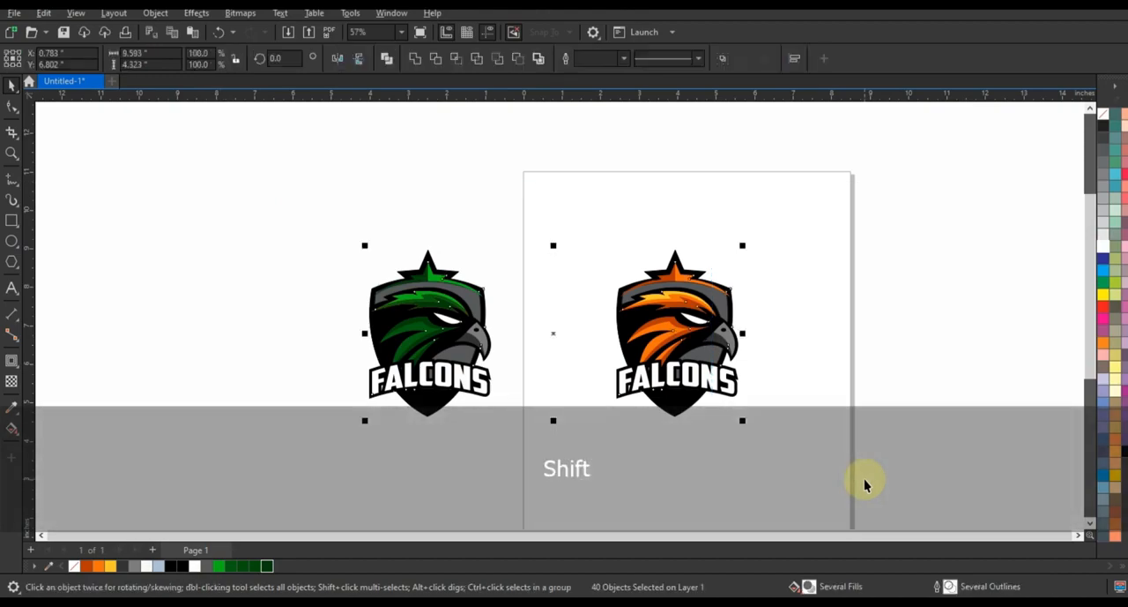